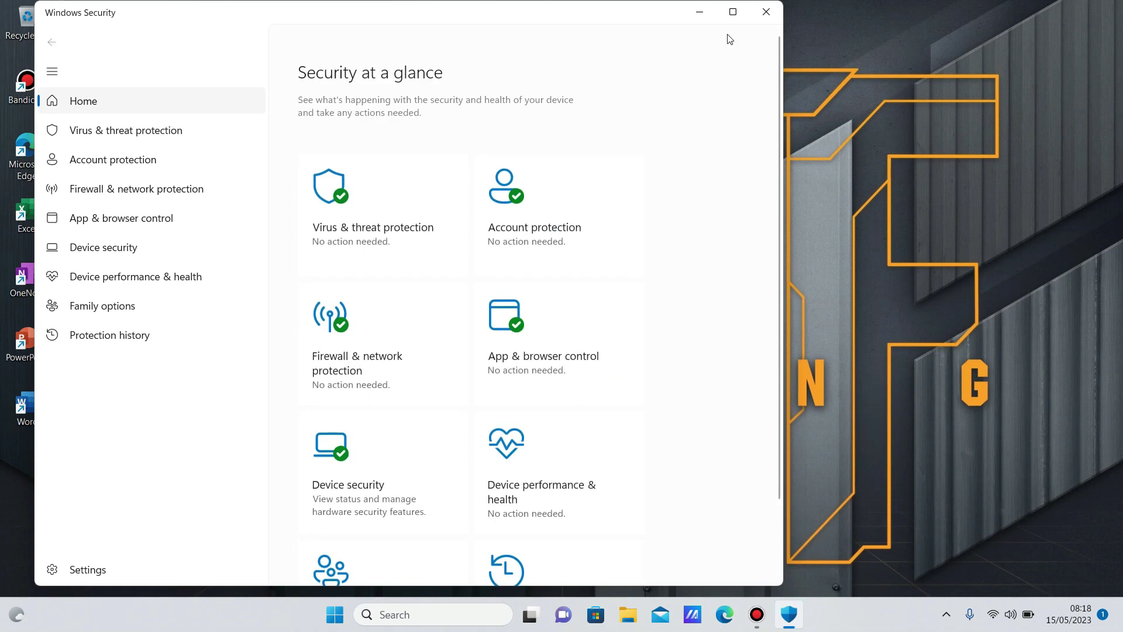
Go to the Virus & threat protection settings page in Windows Security.
left_click(377, 232)
scroll(374, 292, "down", 3)
left_click(351, 321)
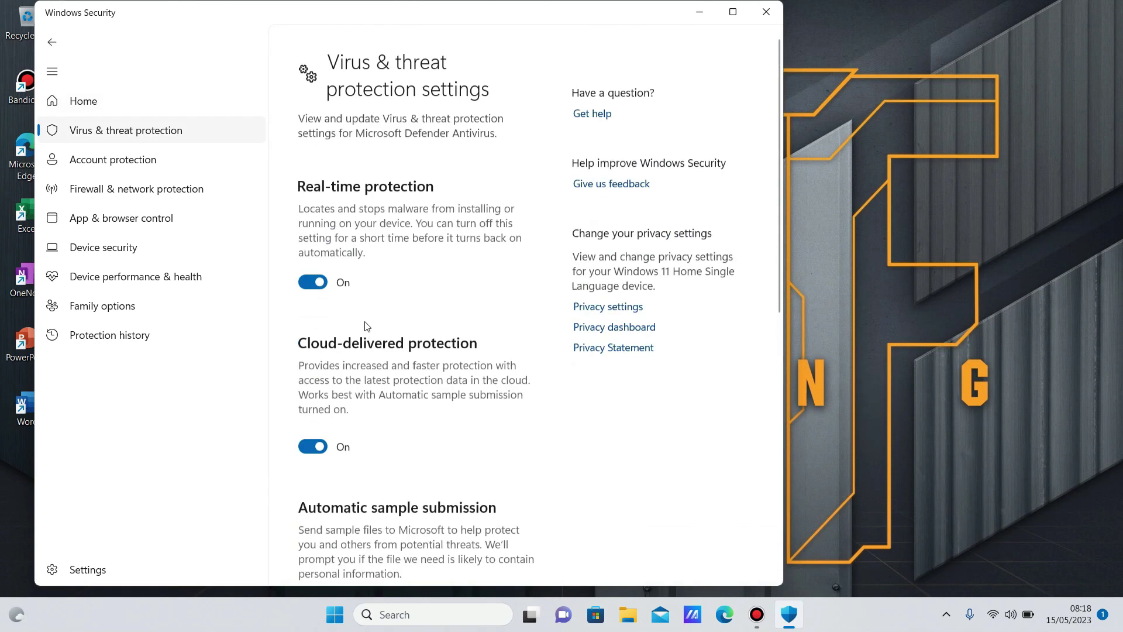
Turn off cloud-delivered protection, automatic sample submission and Tamper Protection.
left_click(310, 472)
scroll(310, 409, "down", 5)
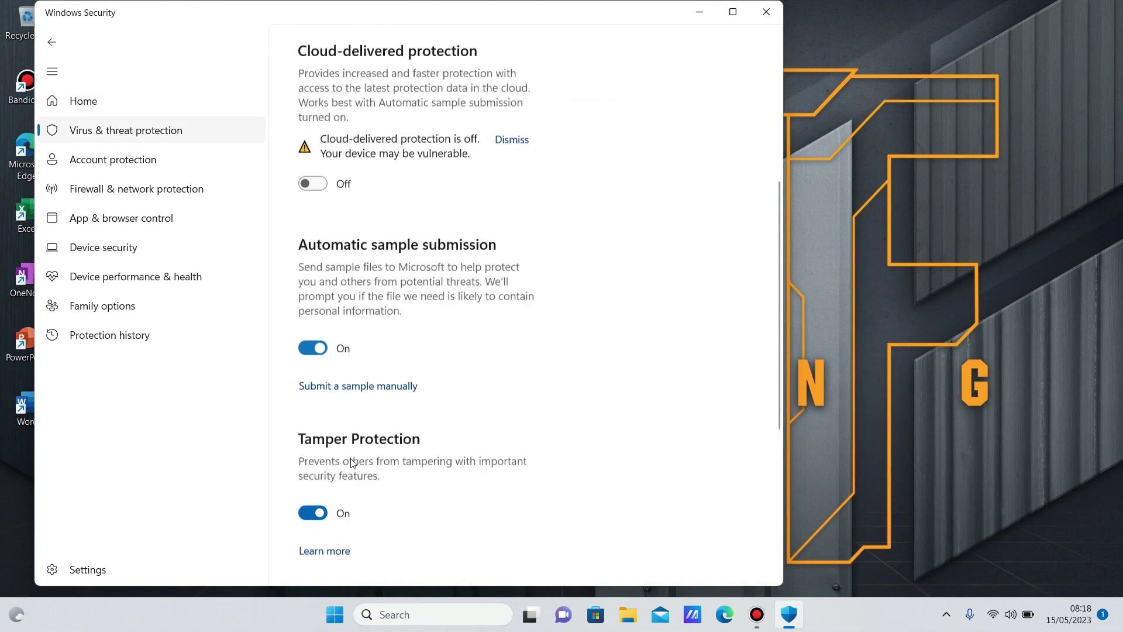
left_click(312, 329)
scroll(310, 297, "down", 4)
left_click(312, 277)
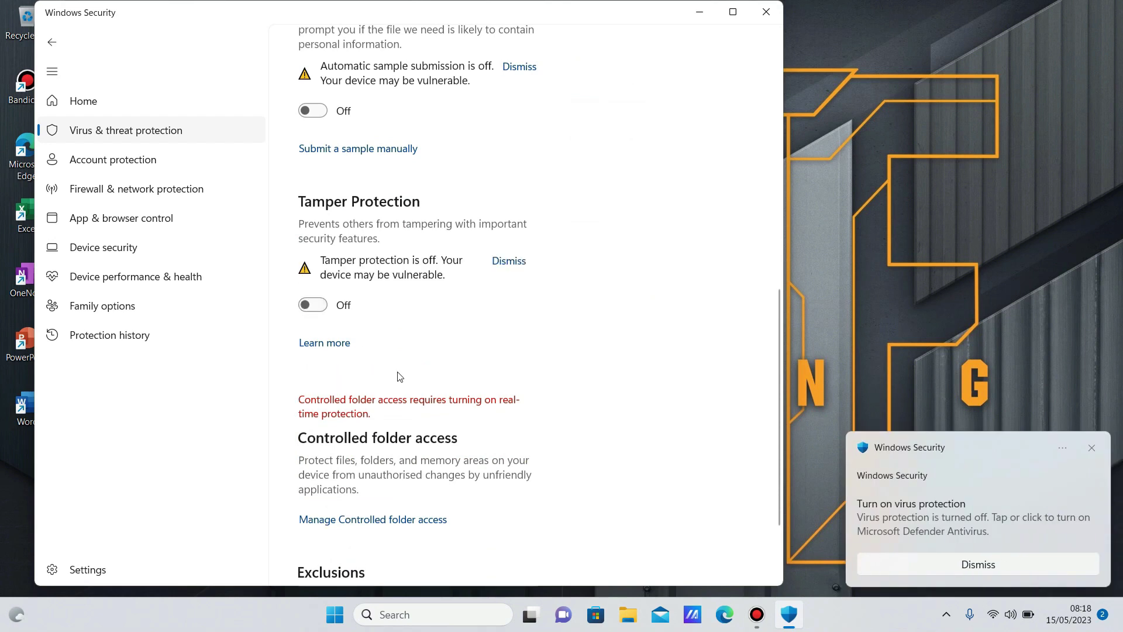
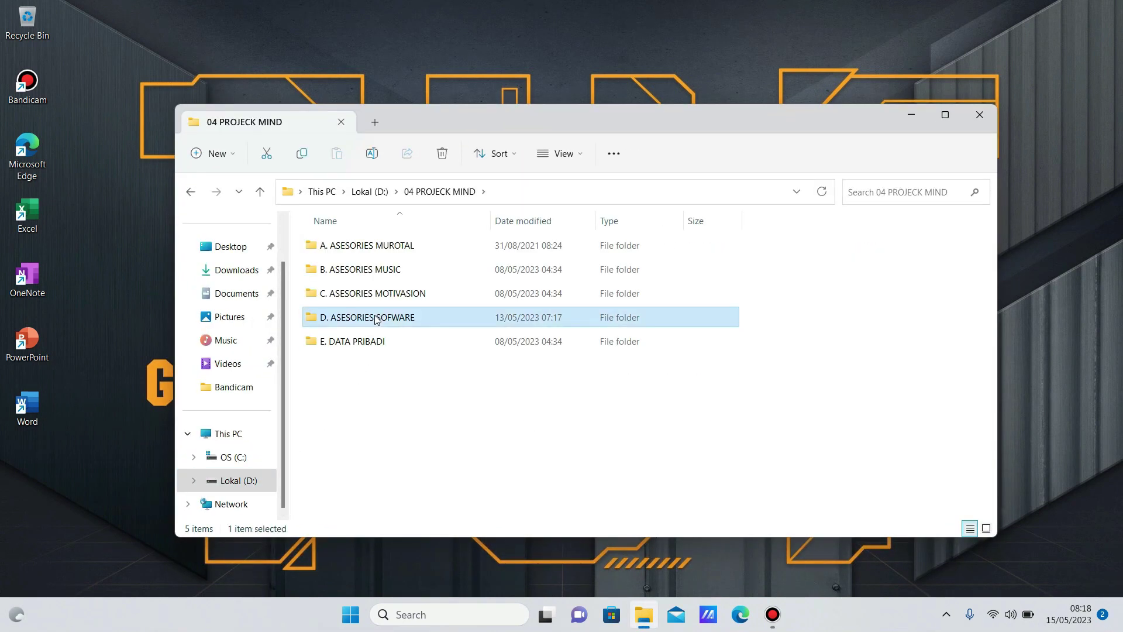
Extract the SketchUp archive in D. ASESORIES SOFWARE with WinRAR Extract Here, entering the archive password.
double_click(375, 318)
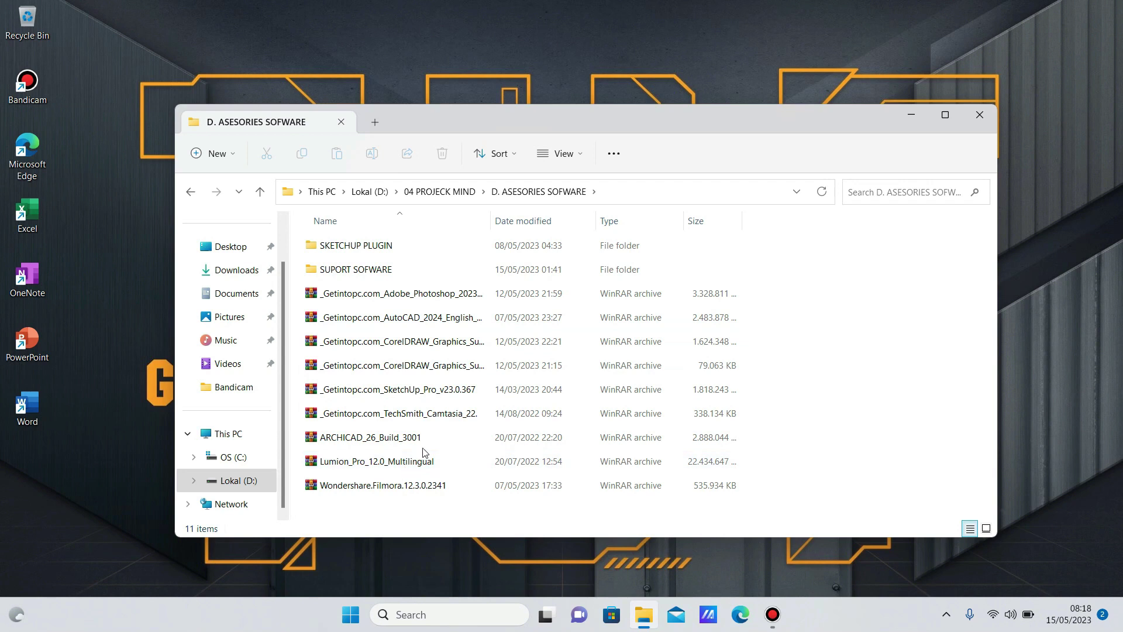
left_click_drag(491, 220, 577, 221)
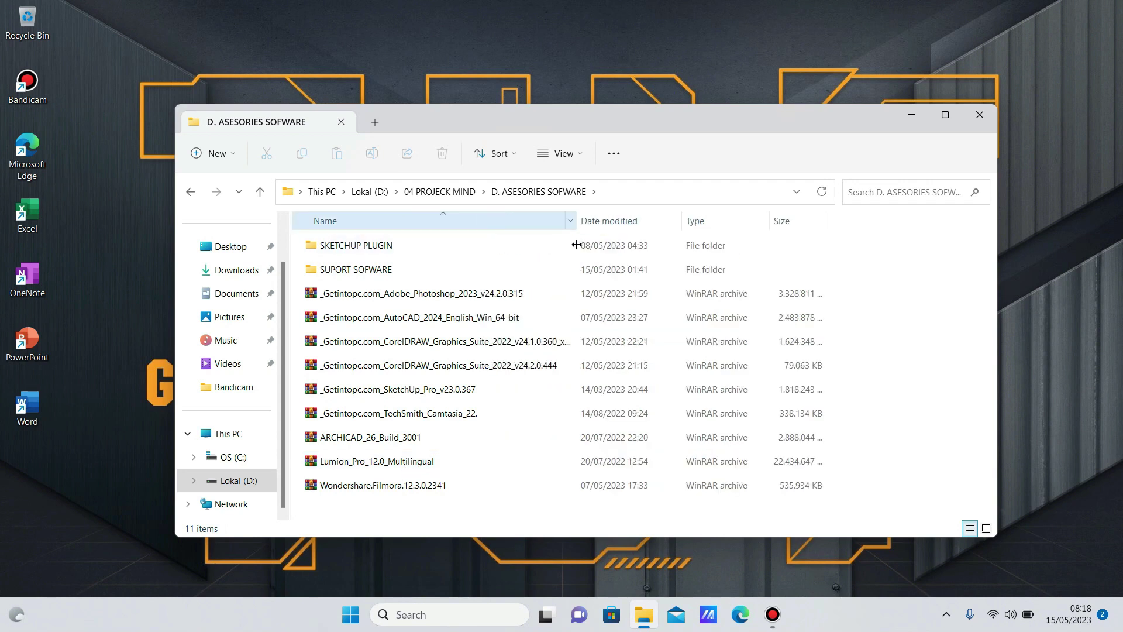
right_click(514, 397)
mouse_move(601, 361)
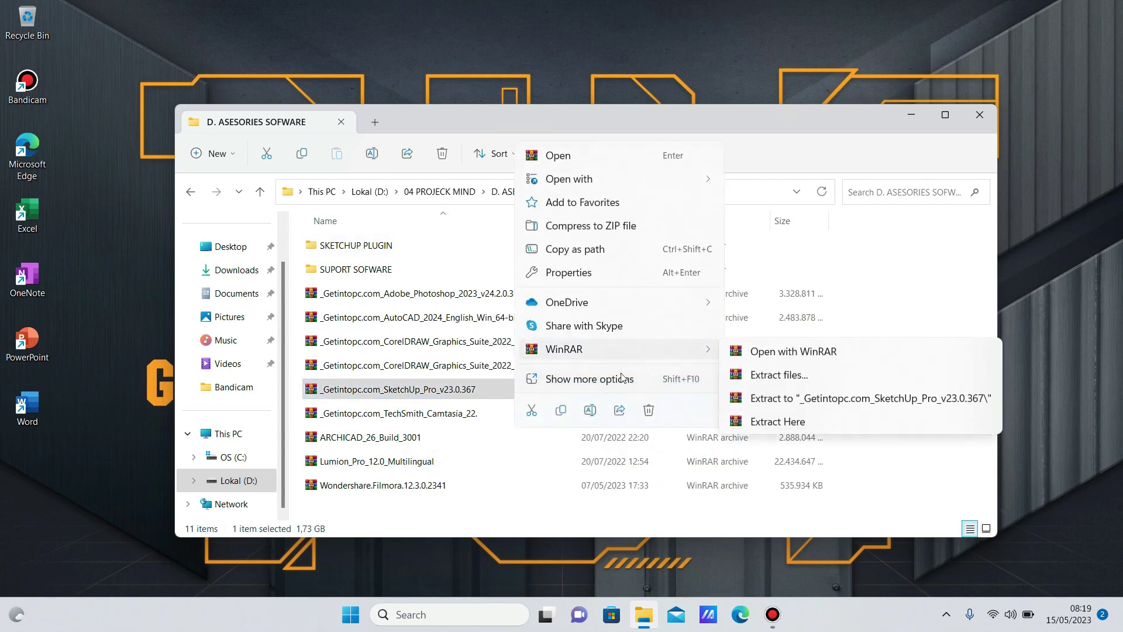
left_click(778, 421)
type("123")
key("Return")
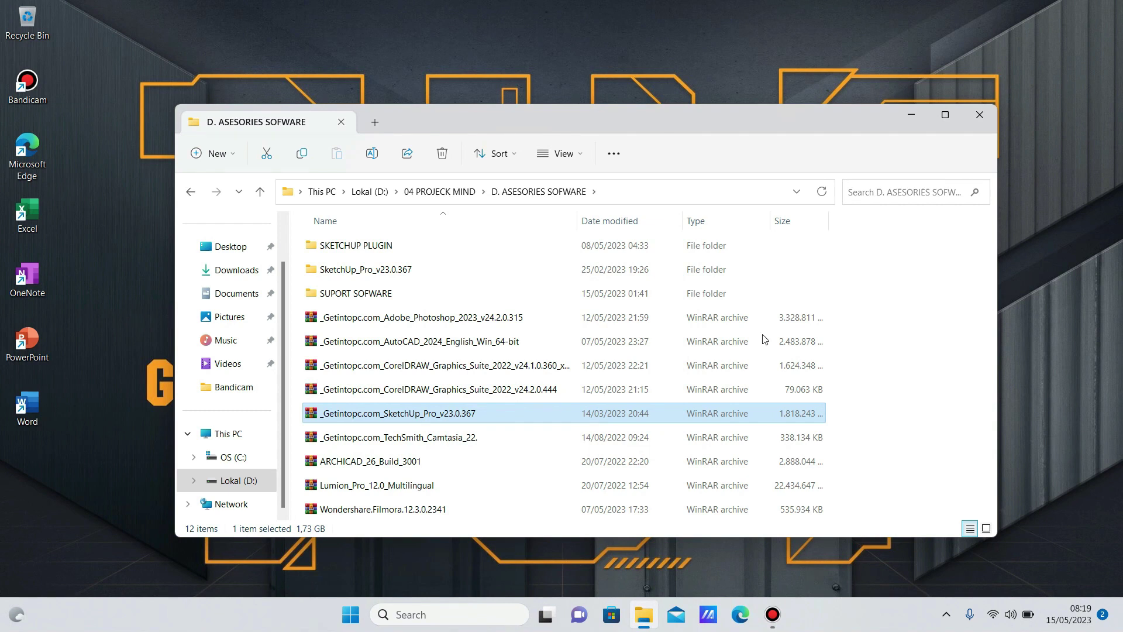
Open the extracted SketchUp_Pro_v23.0.367 folder, read the Readme, and select the setup file.
double_click(467, 268)
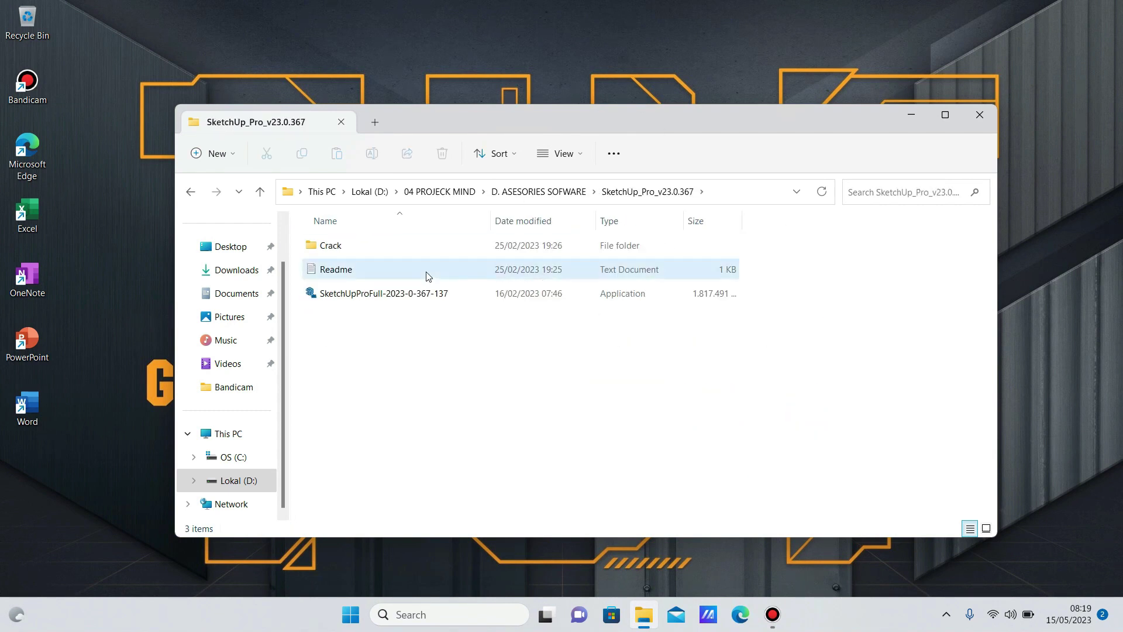
double_click(427, 272)
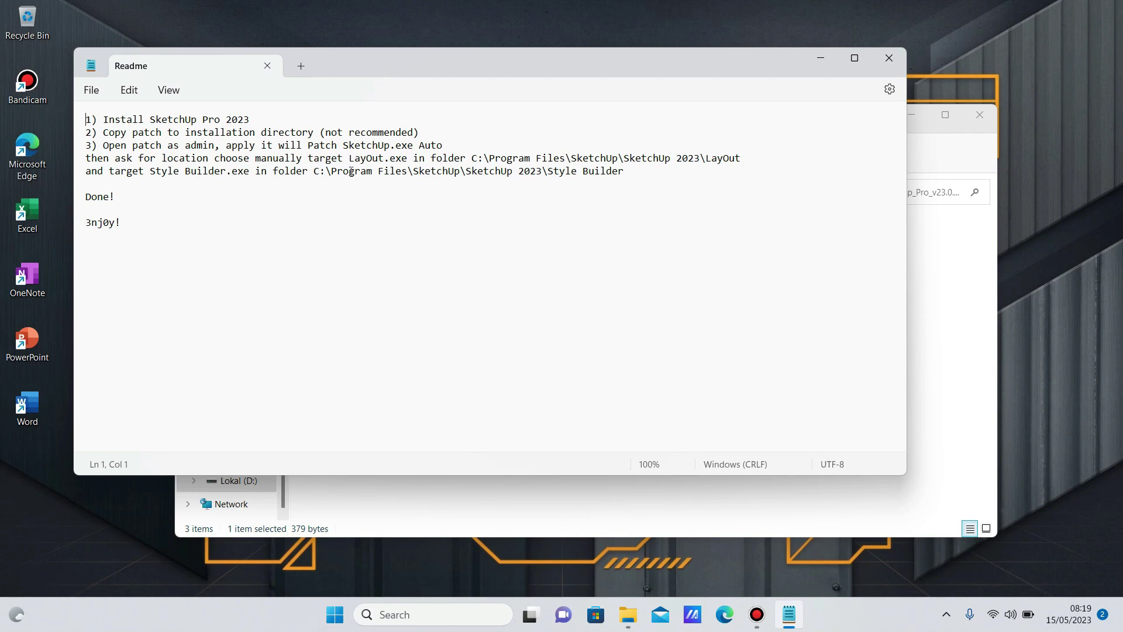
left_click(978, 371)
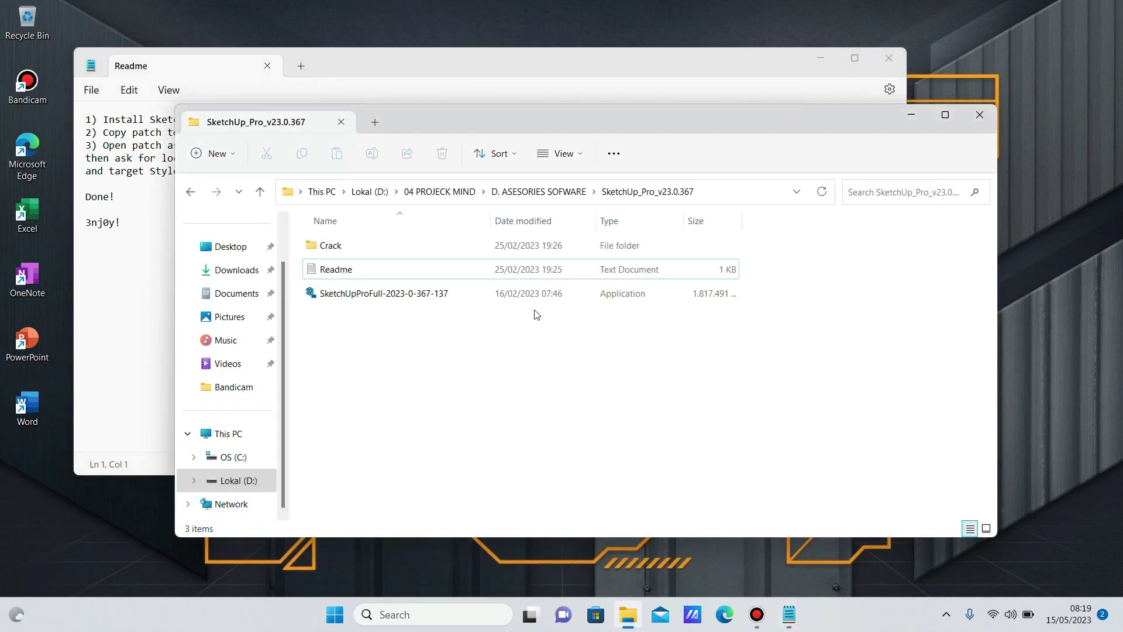
left_click(367, 296)
Run setup as administrator and install SketchUp Pro 2023 in English without Scan Essentials.
right_click(367, 298)
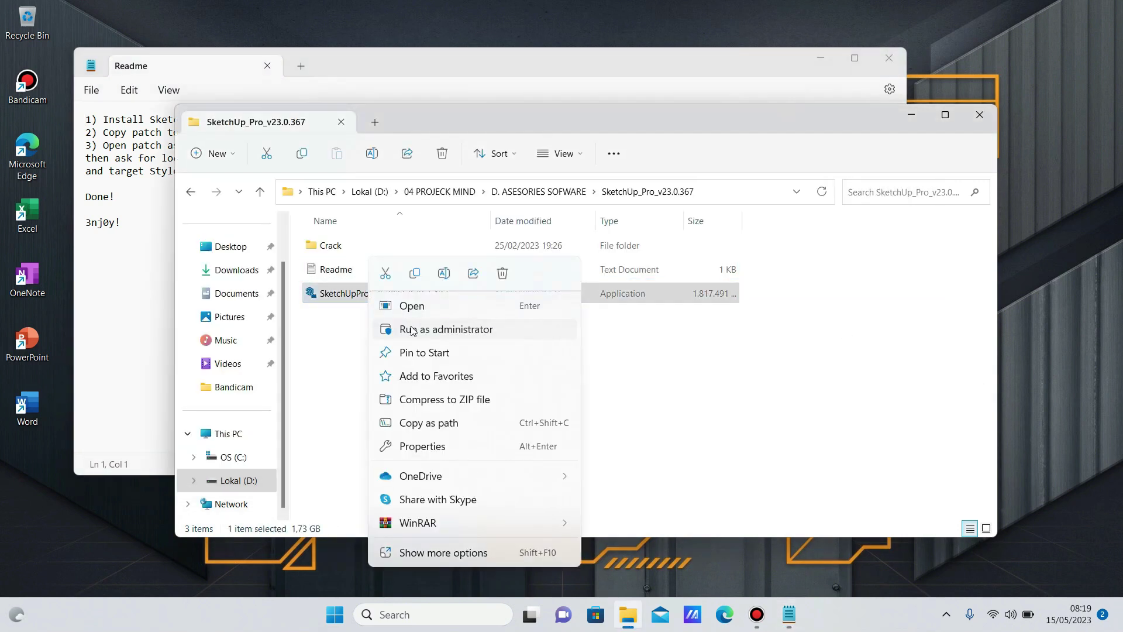
left_click(413, 331)
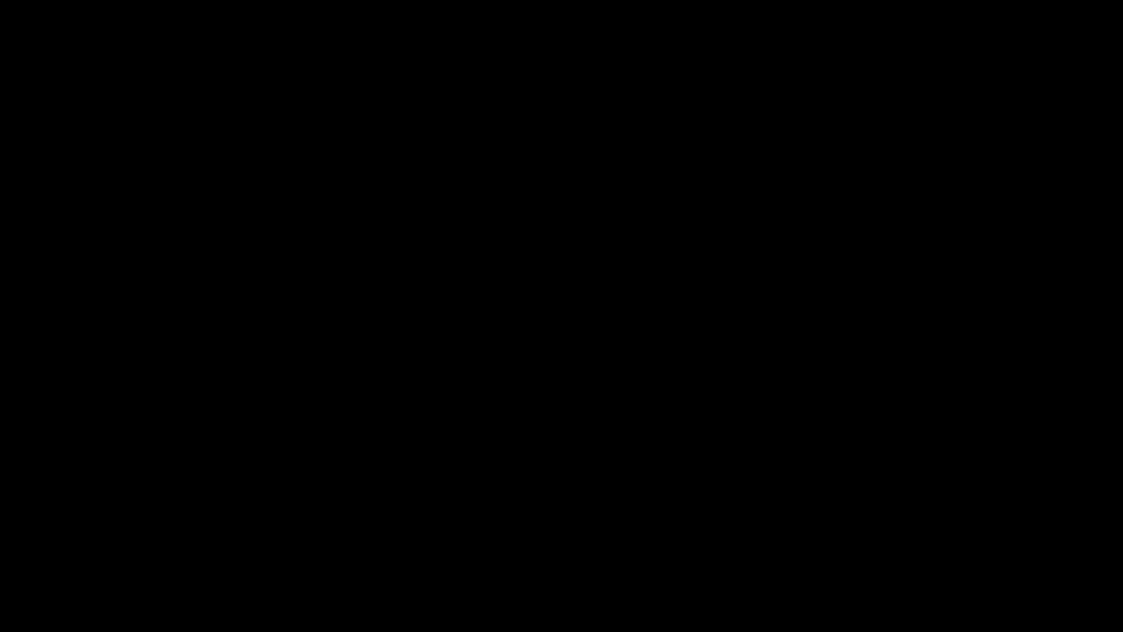
left_click(512, 436)
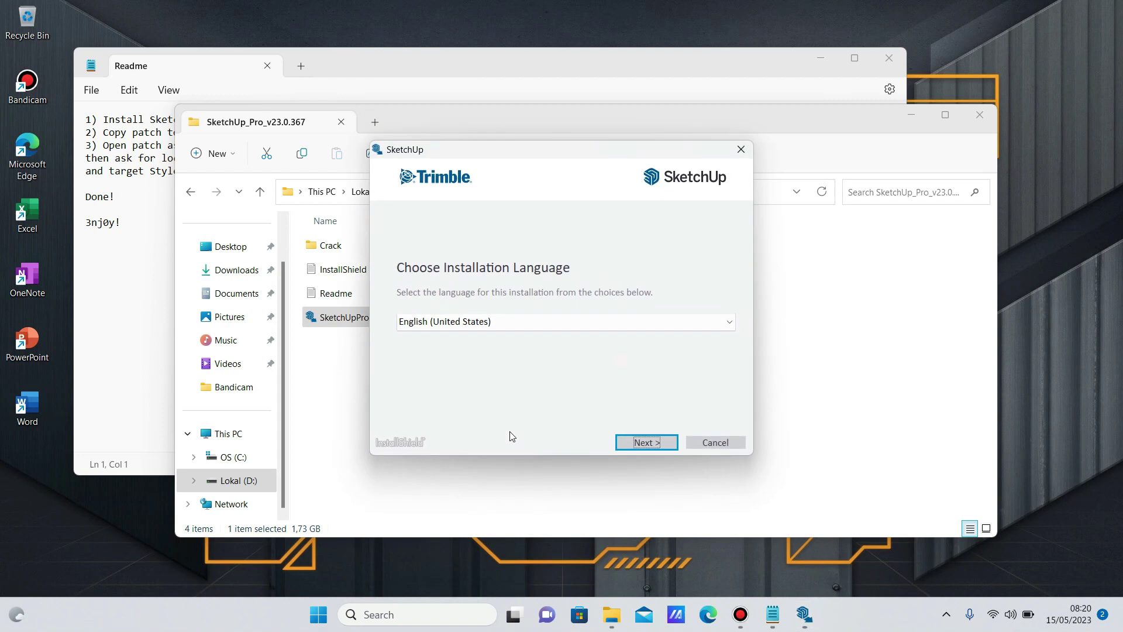
left_click(628, 442)
left_click(559, 252)
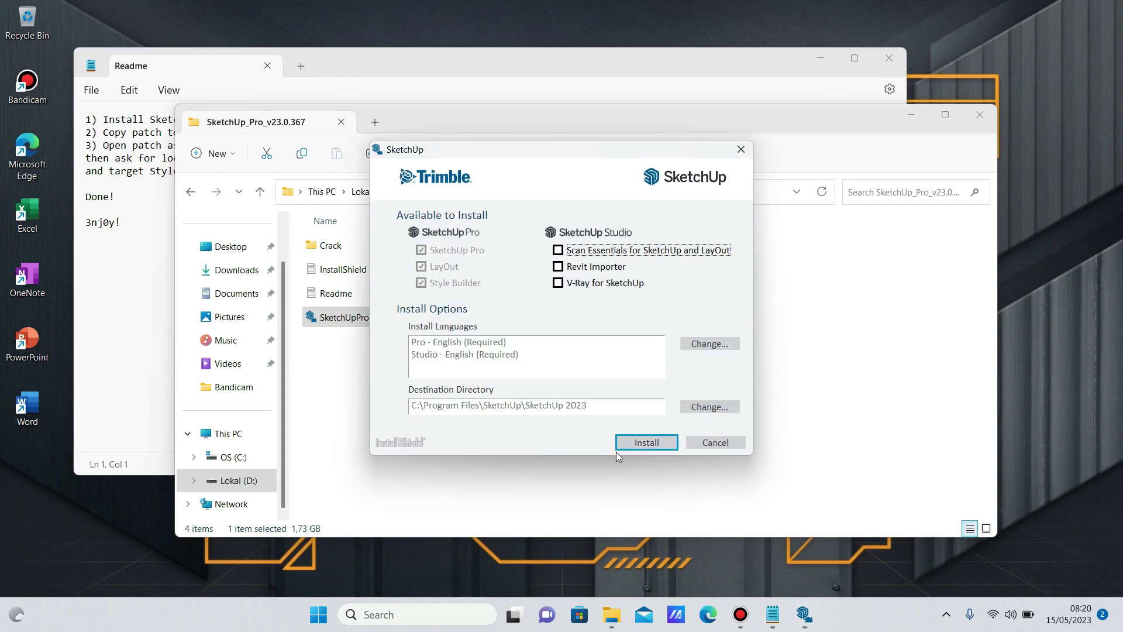
left_click(653, 443)
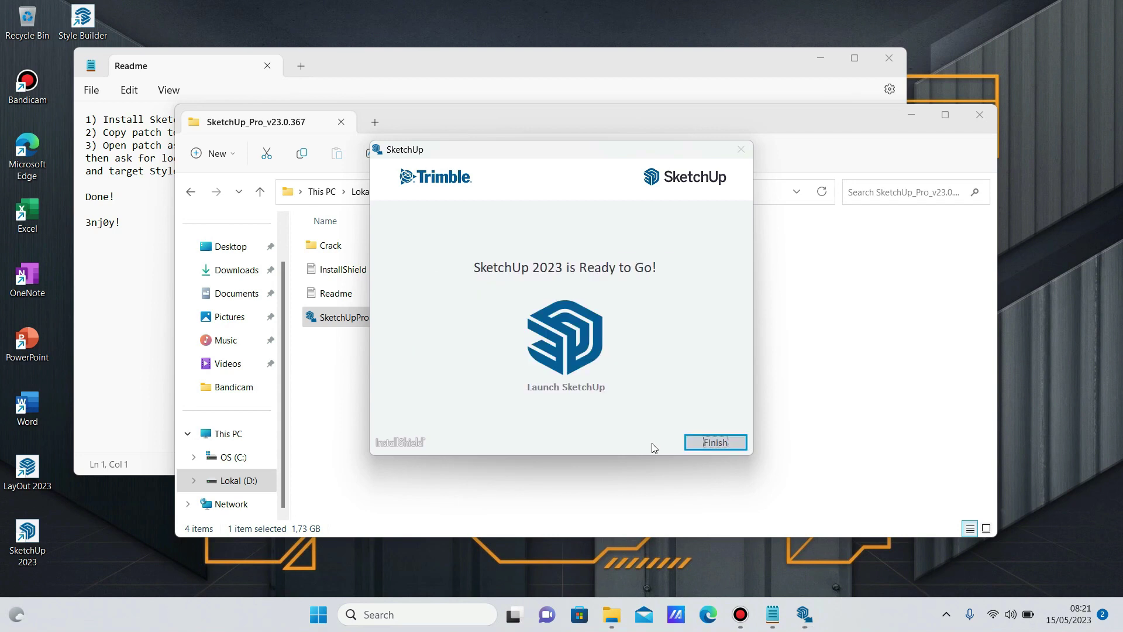
left_click(708, 443)
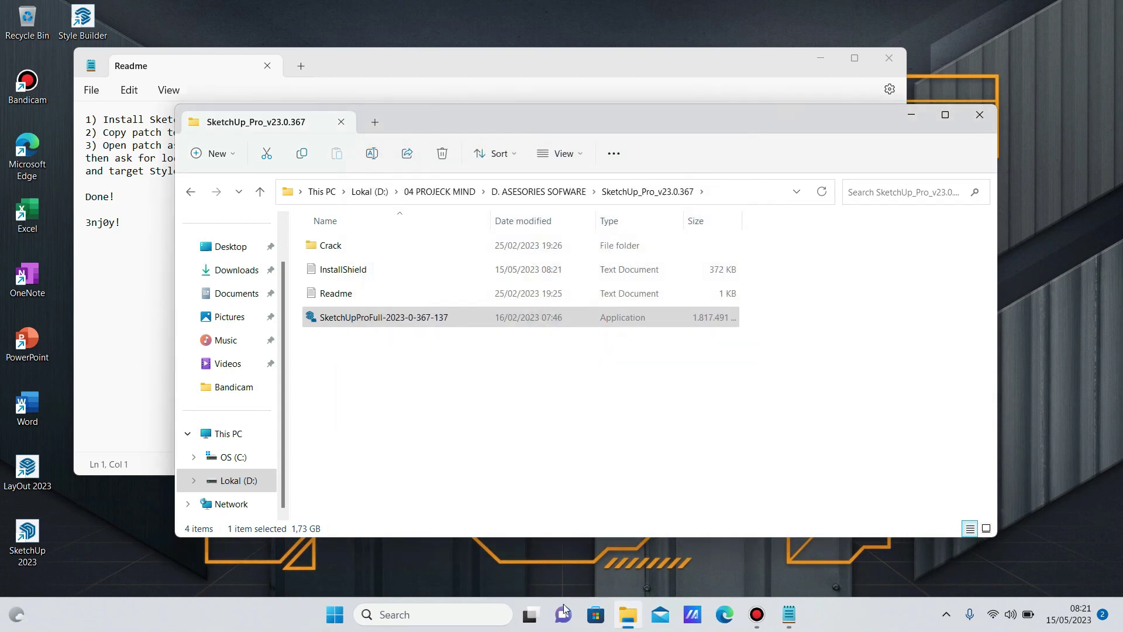
Open Windows Security and reach the exclusions list under Virus & threat protection settings.
left_click(335, 614)
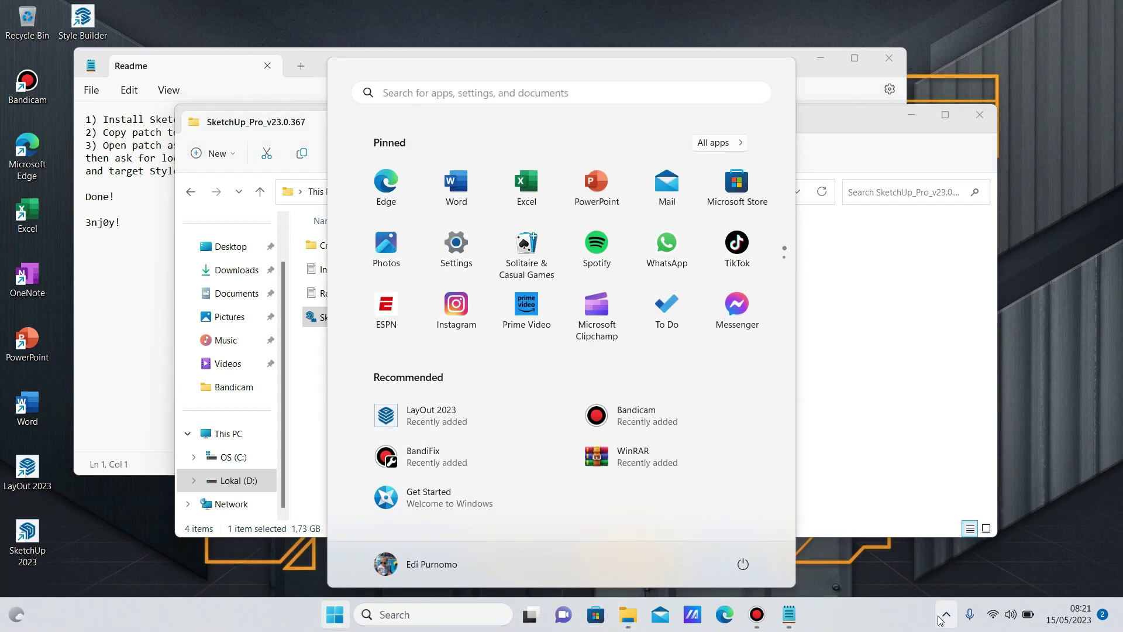
left_click(943, 615)
left_click(943, 567)
scroll(401, 468, "down", 5)
scroll(399, 466, "up", 5)
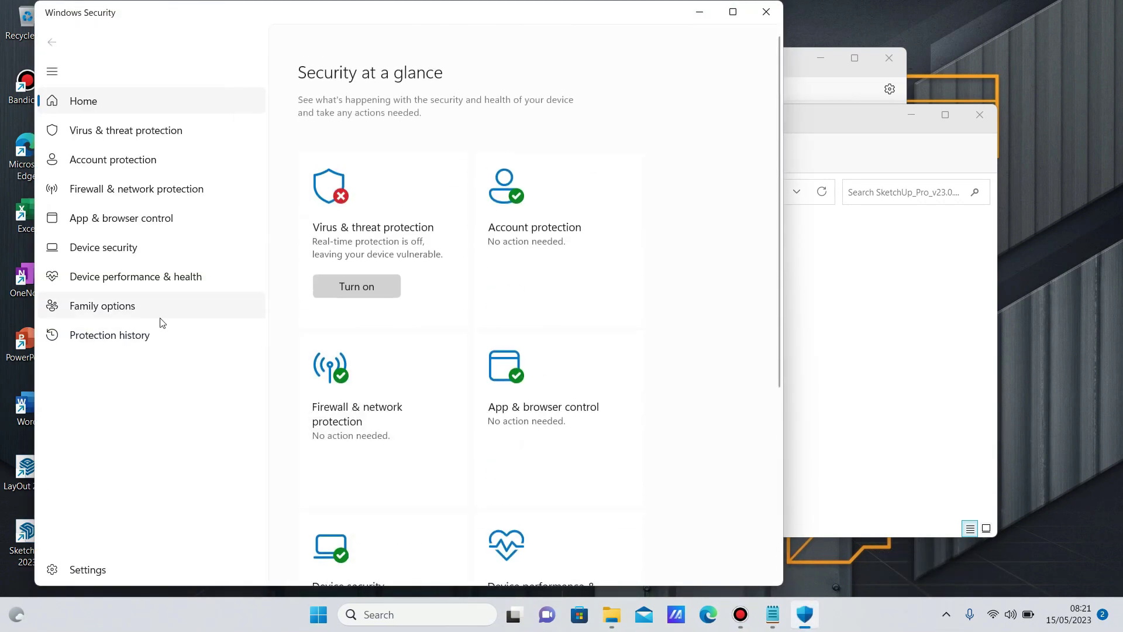
left_click(126, 133)
scroll(388, 450, "down", 4)
left_click(353, 291)
scroll(373, 418, "down", 10)
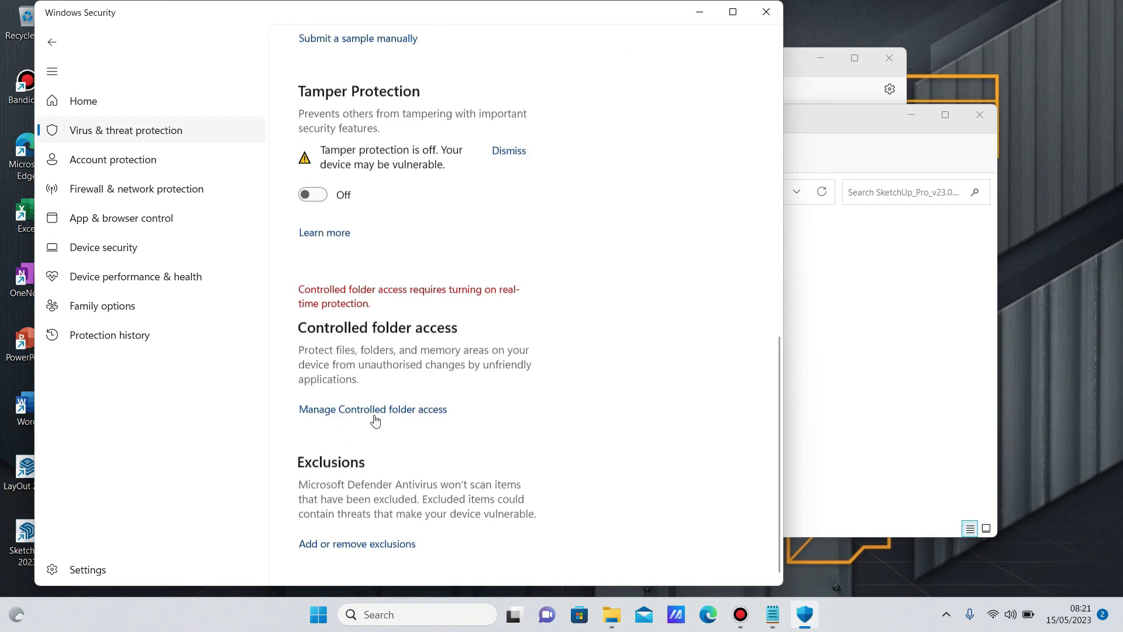
left_click(375, 541)
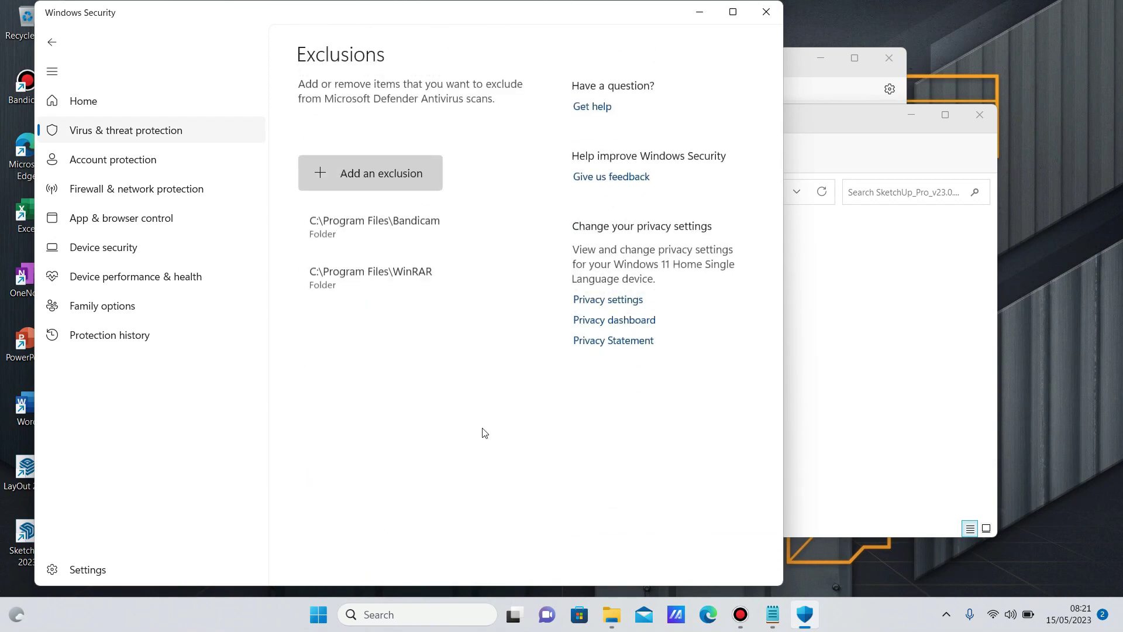
Add C:\Program Files\SketchUp as a folder exclusion and close Windows Security.
left_click(394, 174)
left_click(356, 230)
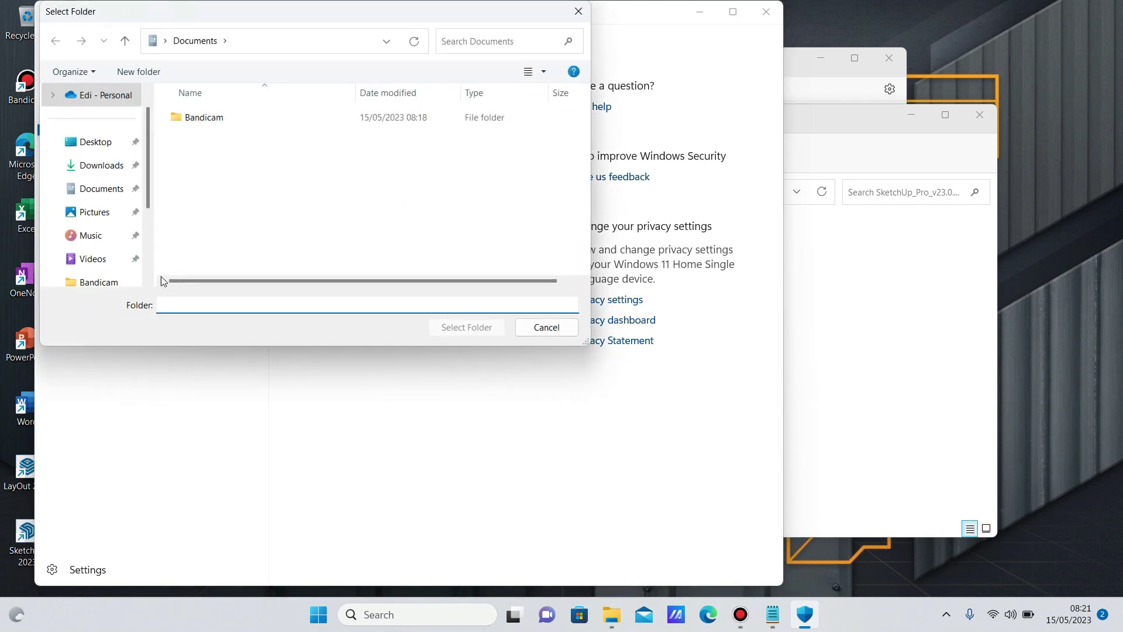
left_click_drag(149, 124, 149, 192)
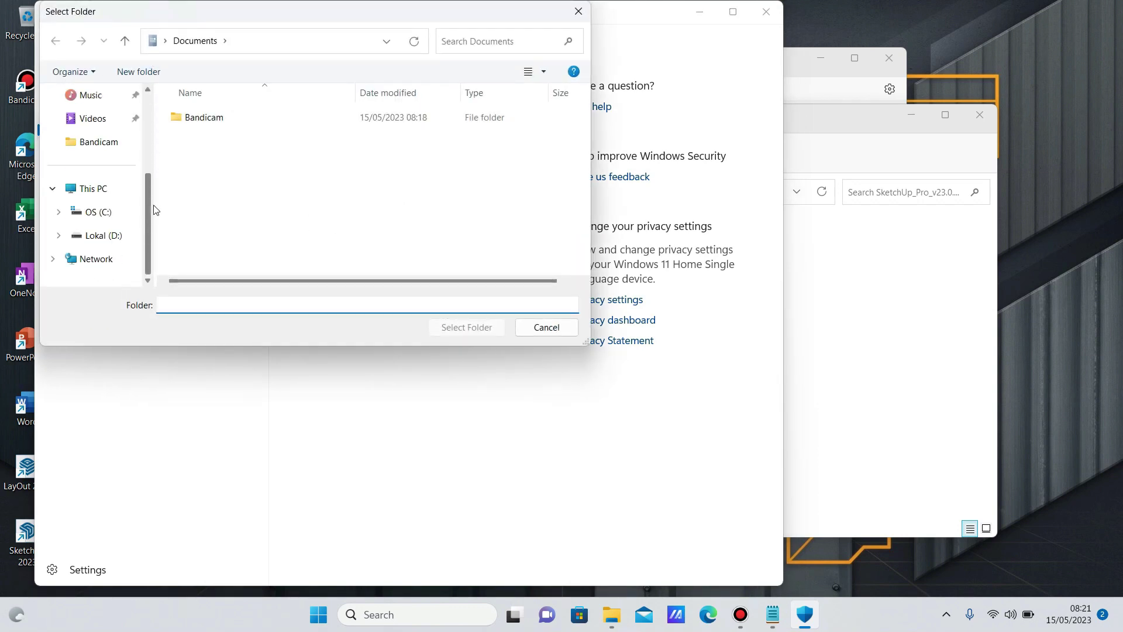
left_click(128, 210)
double_click(222, 261)
scroll(226, 260, "down", 6)
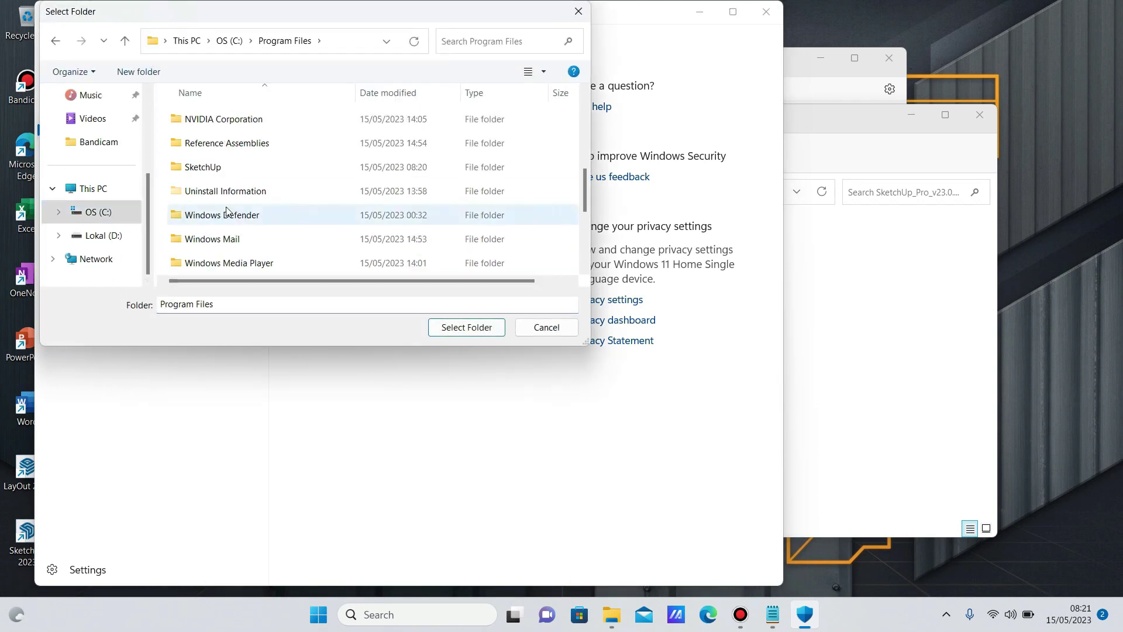
scroll(227, 211, "up", 3)
left_click(225, 187)
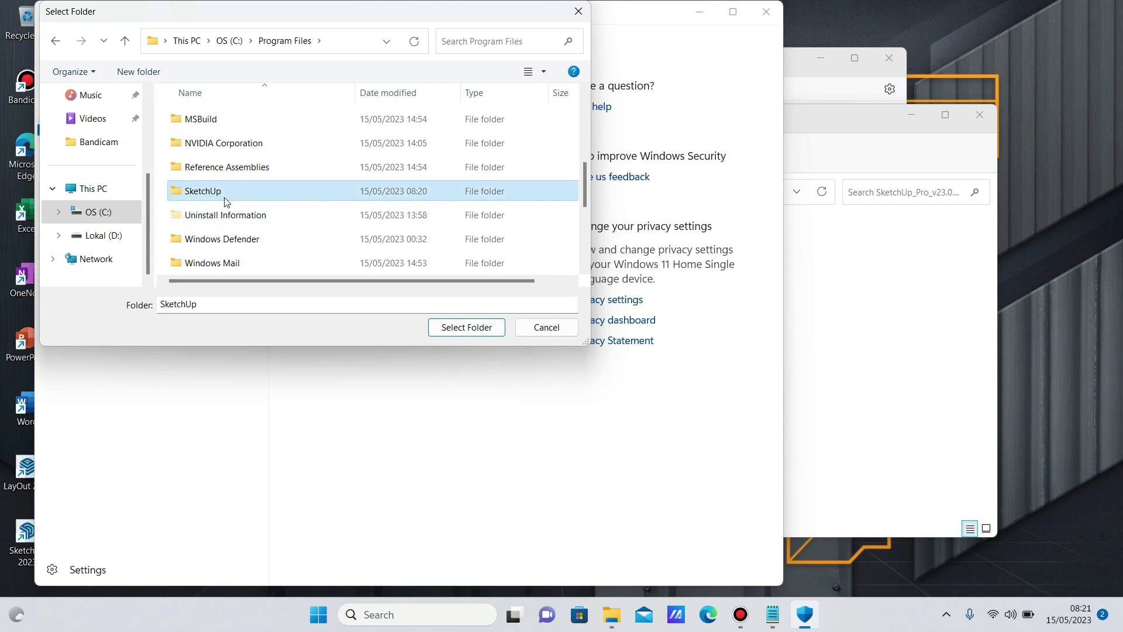
left_click(447, 331)
left_click(766, 12)
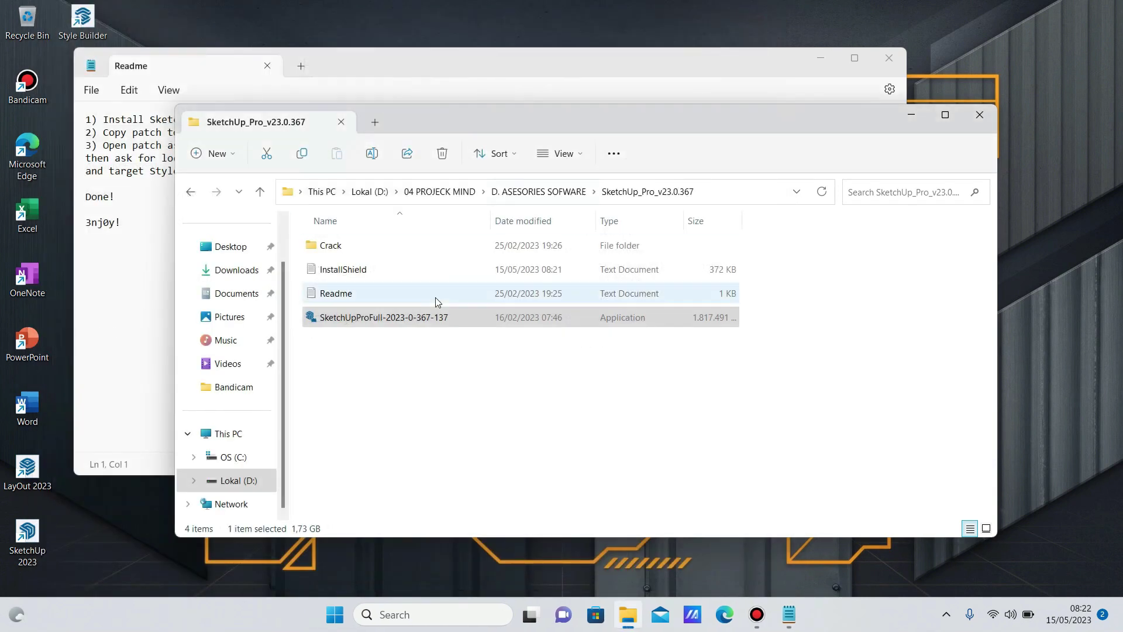
Run Patch from the Crack folder as administrator, agreeing to choose the target manually.
left_click(336, 252)
double_click(335, 252)
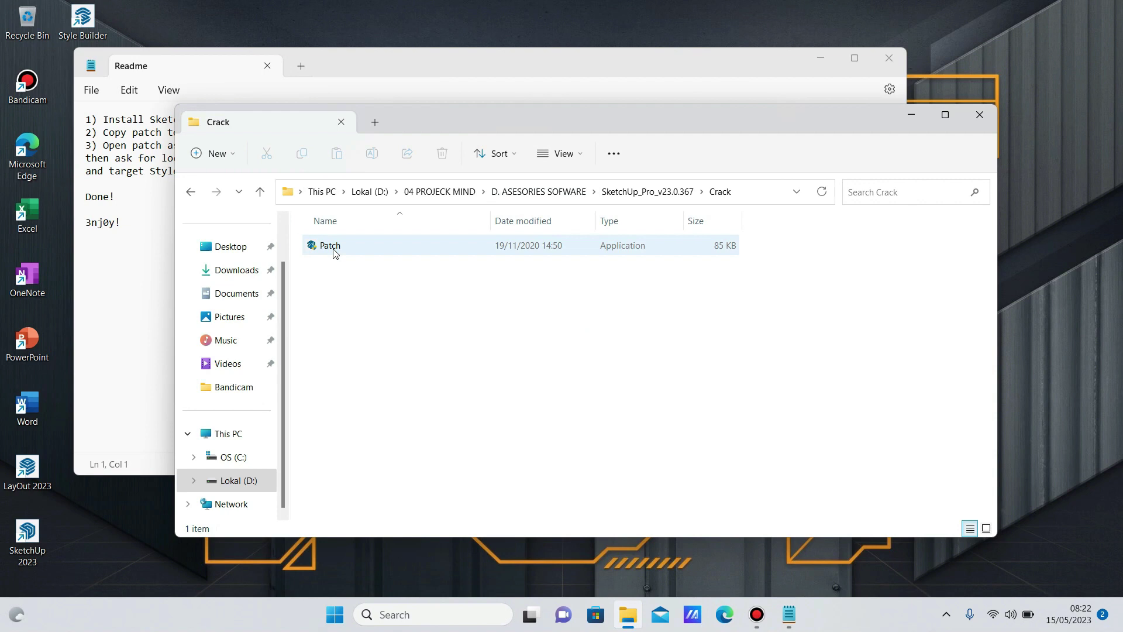
right_click(331, 248)
left_click(378, 323)
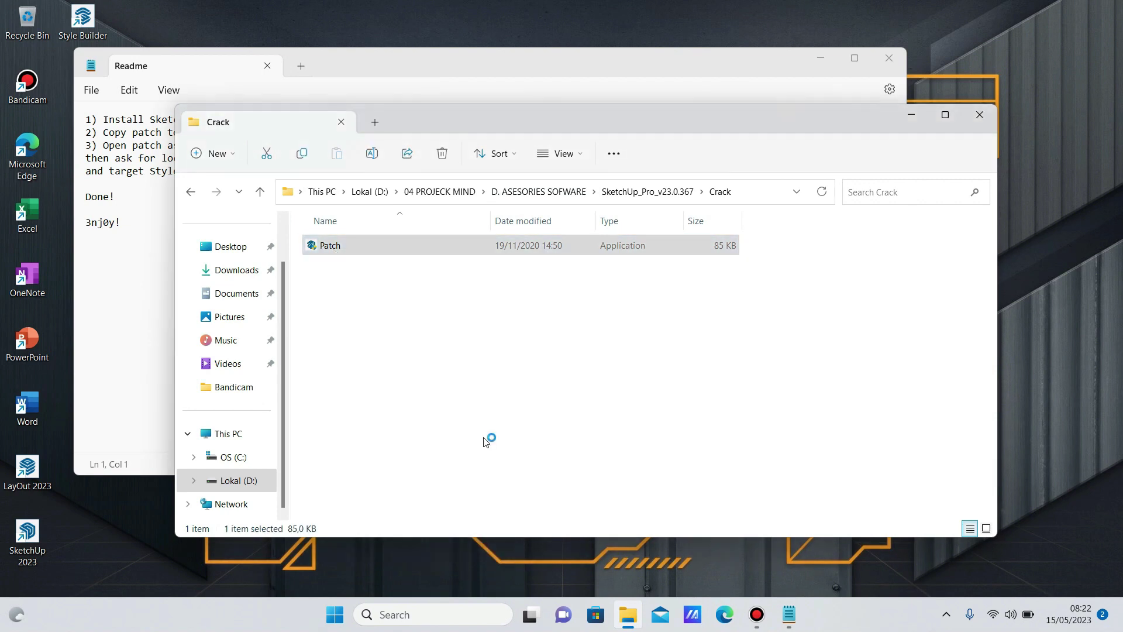
left_click(514, 314)
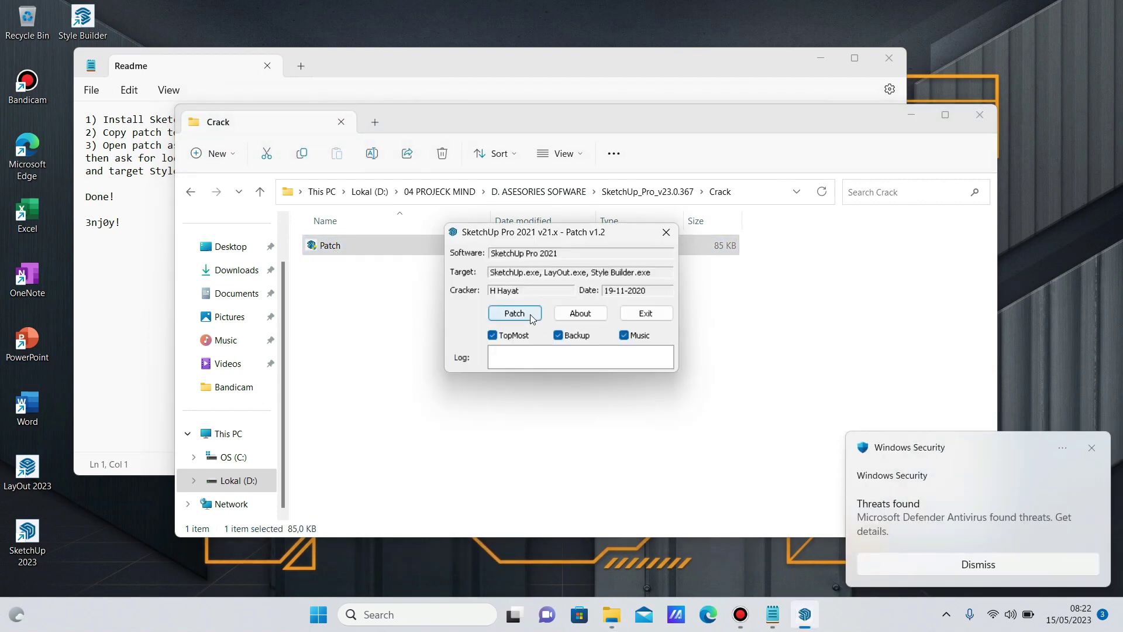
left_click(547, 355)
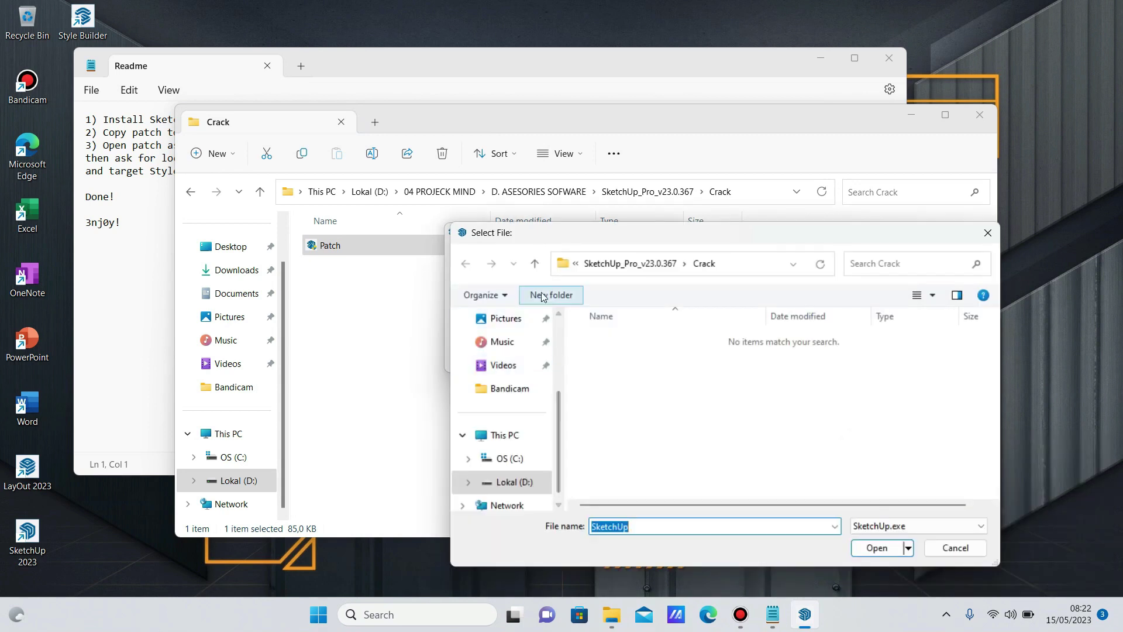
Select SketchUp.exe in C:\Program Files\SketchUp\SketchUp 2023 as the patch target.
left_click(540, 460)
scroll(607, 432, "down", 2)
double_click(606, 424)
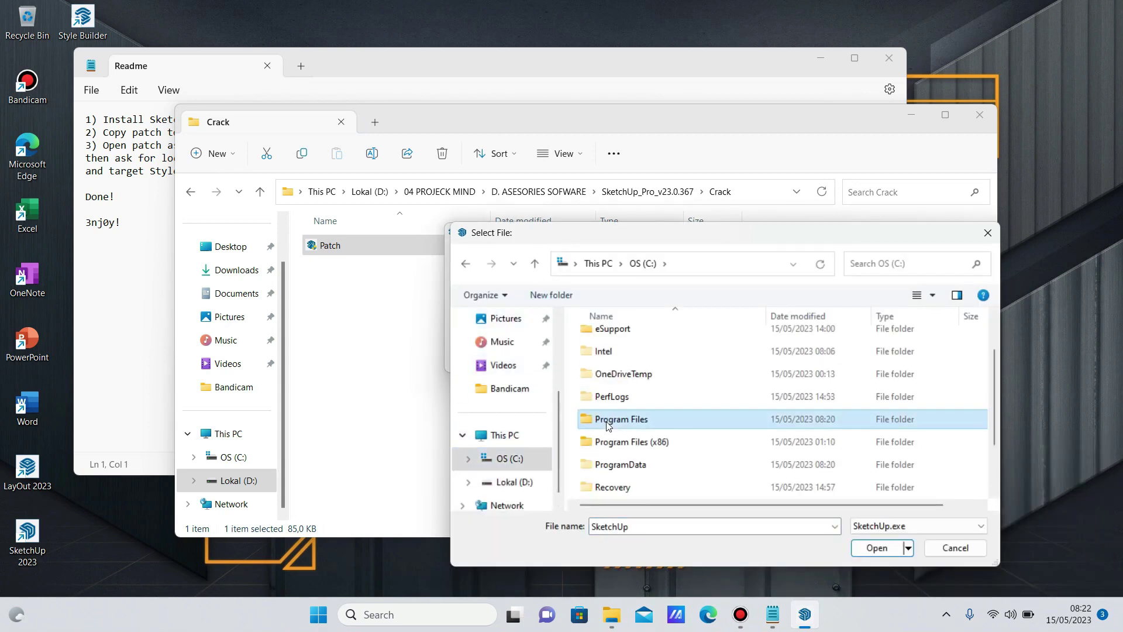
scroll(608, 409, "down", 3)
double_click(610, 393)
double_click(622, 340)
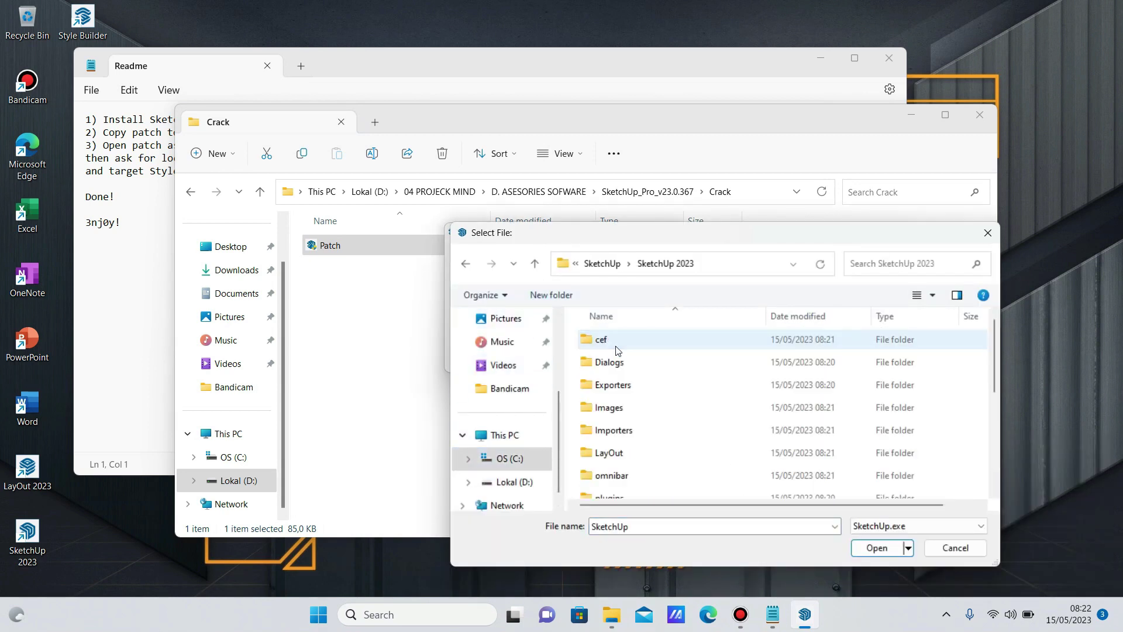
scroll(673, 409, "down", 5)
left_click(613, 489)
left_click(877, 548)
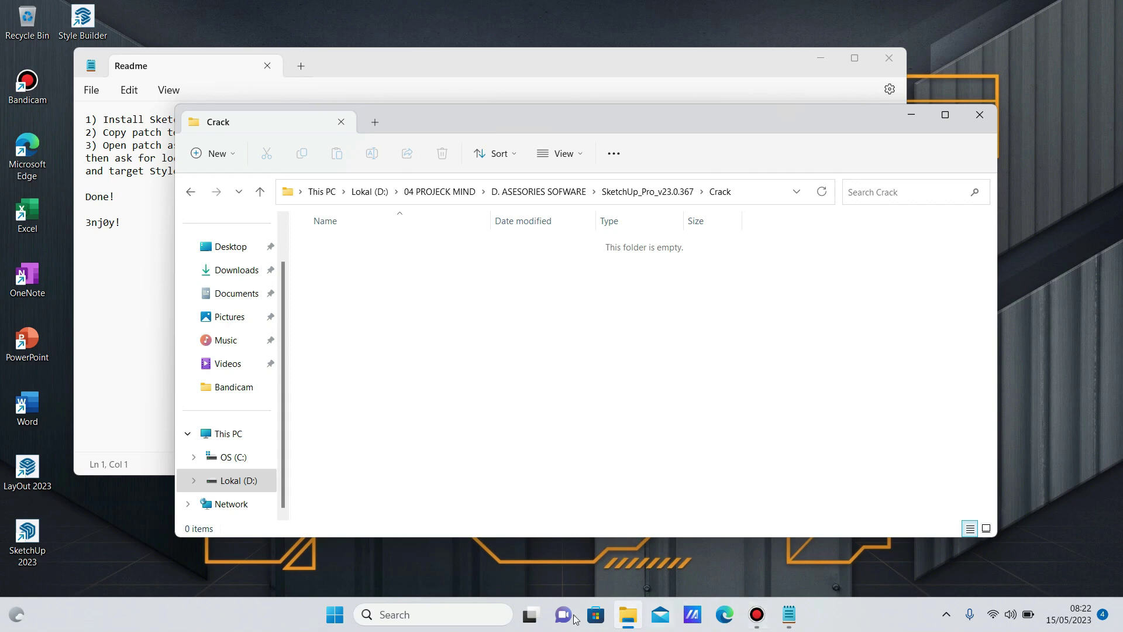
Open Windows Security and look through the virus & threat and ransomware protection settings.
left_click(334, 618)
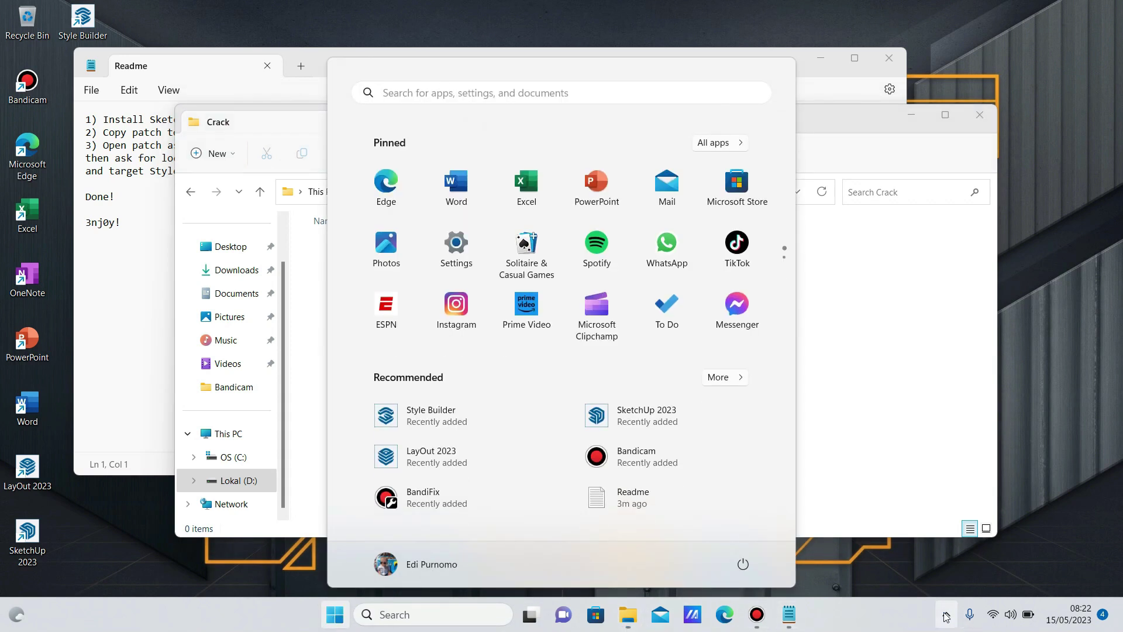
left_click(946, 617)
left_click(949, 575)
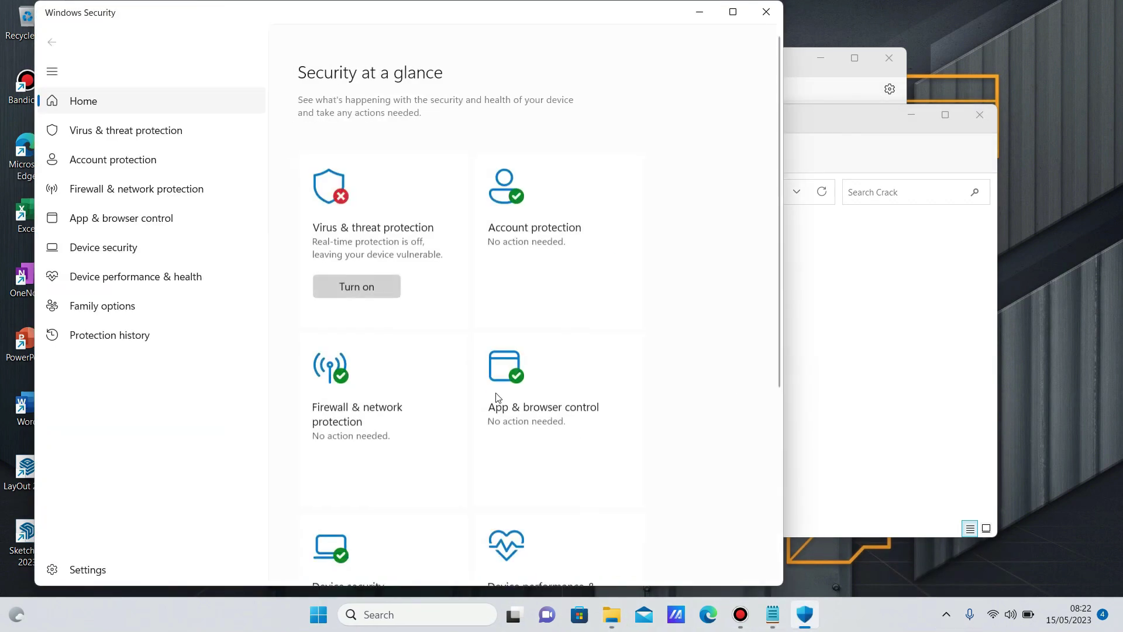
left_click(409, 312)
scroll(401, 361, "down", 4)
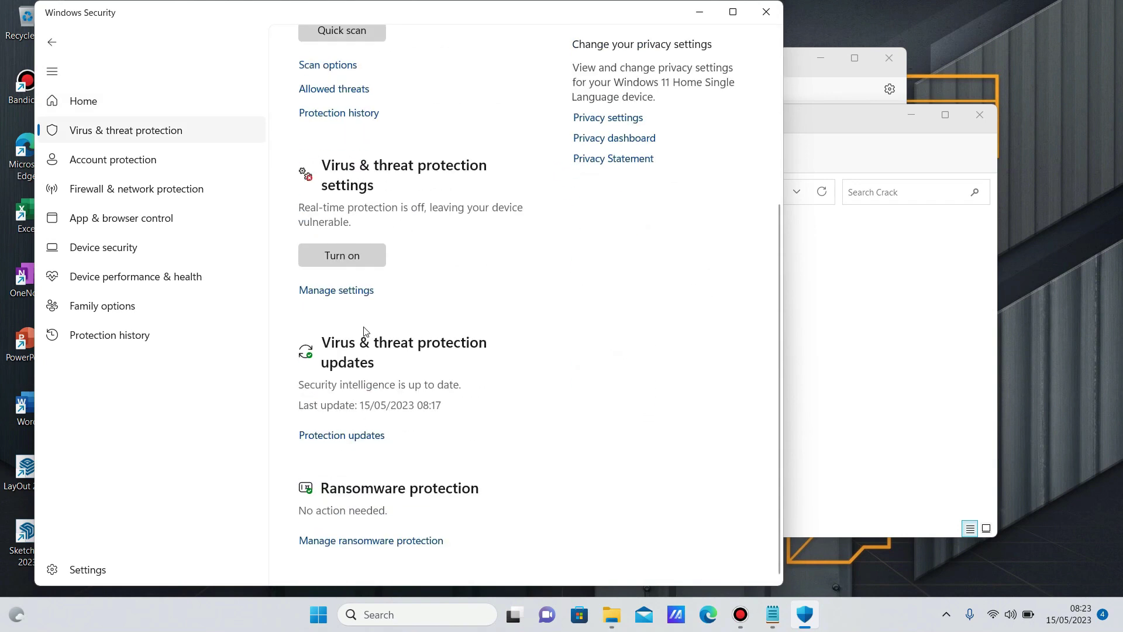
left_click(366, 291)
scroll(368, 359, "down", 10)
scroll(369, 368, "up", 3)
scroll(369, 366, "up", 7)
scroll(368, 367, "down", 10)
left_click(377, 408)
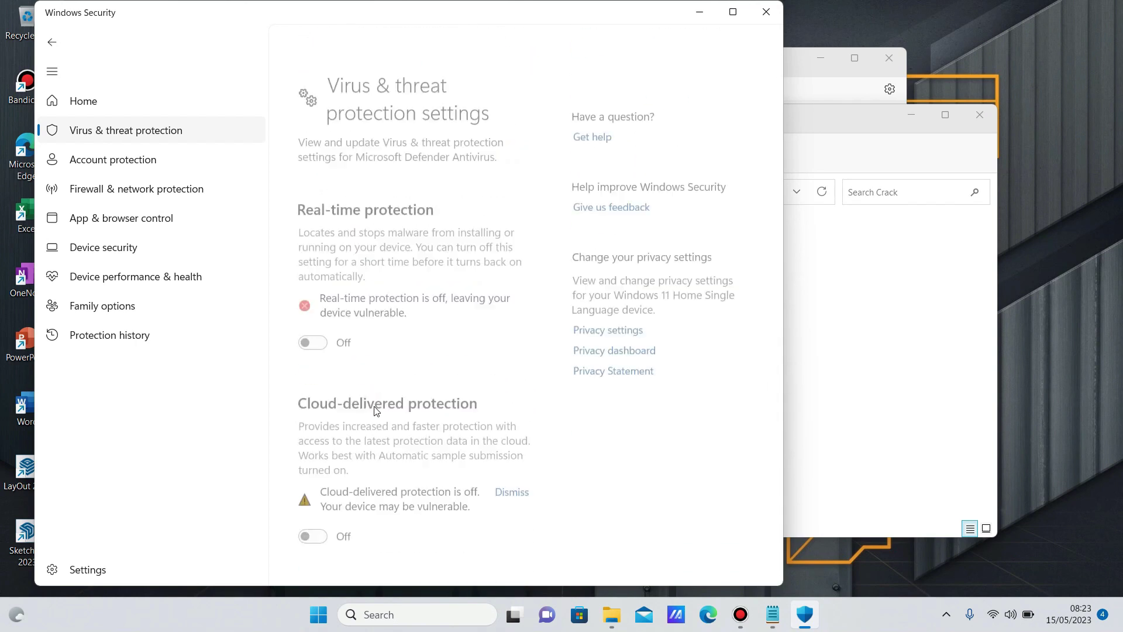
left_click(54, 49)
left_click(56, 51)
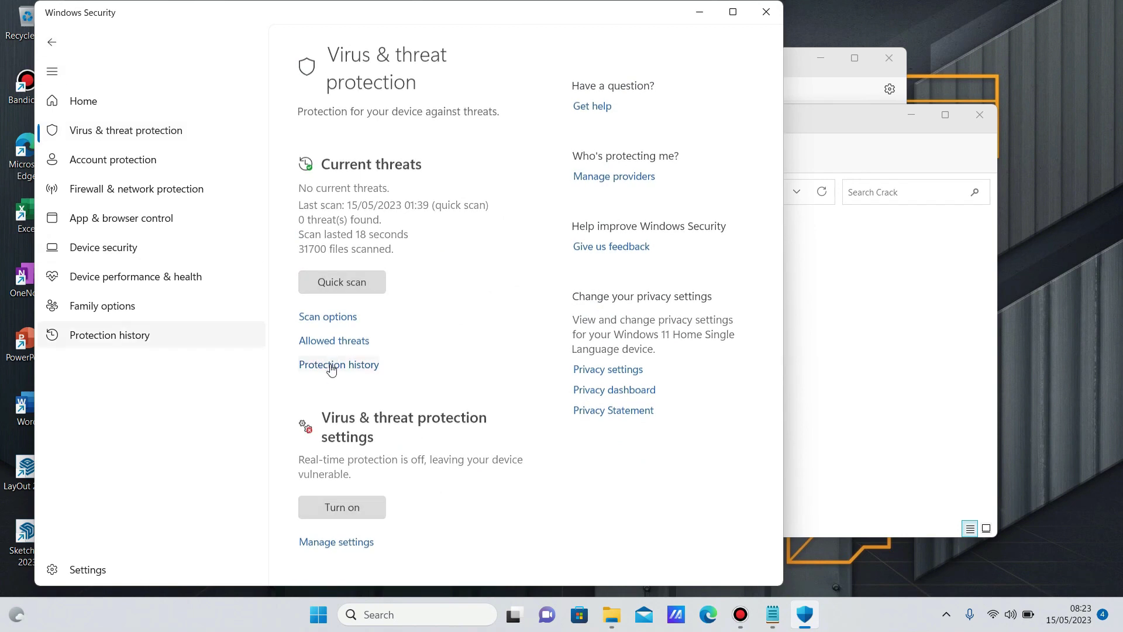
Restore the quarantined Patch.exe from Protection history and select it in the Crack folder.
left_click(331, 366)
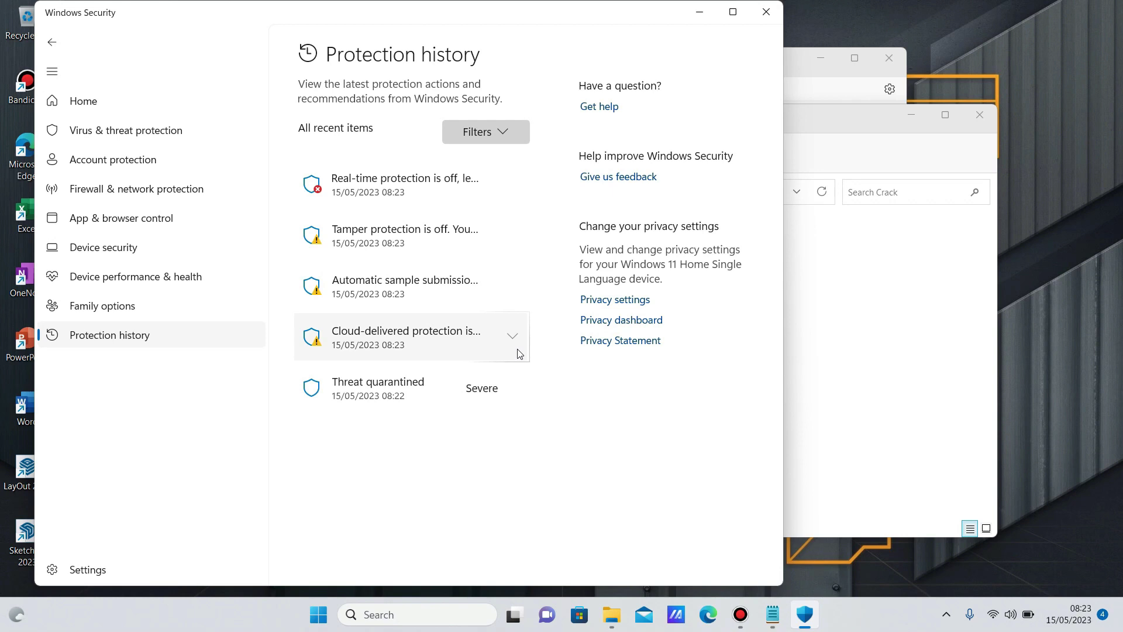
left_click(518, 392)
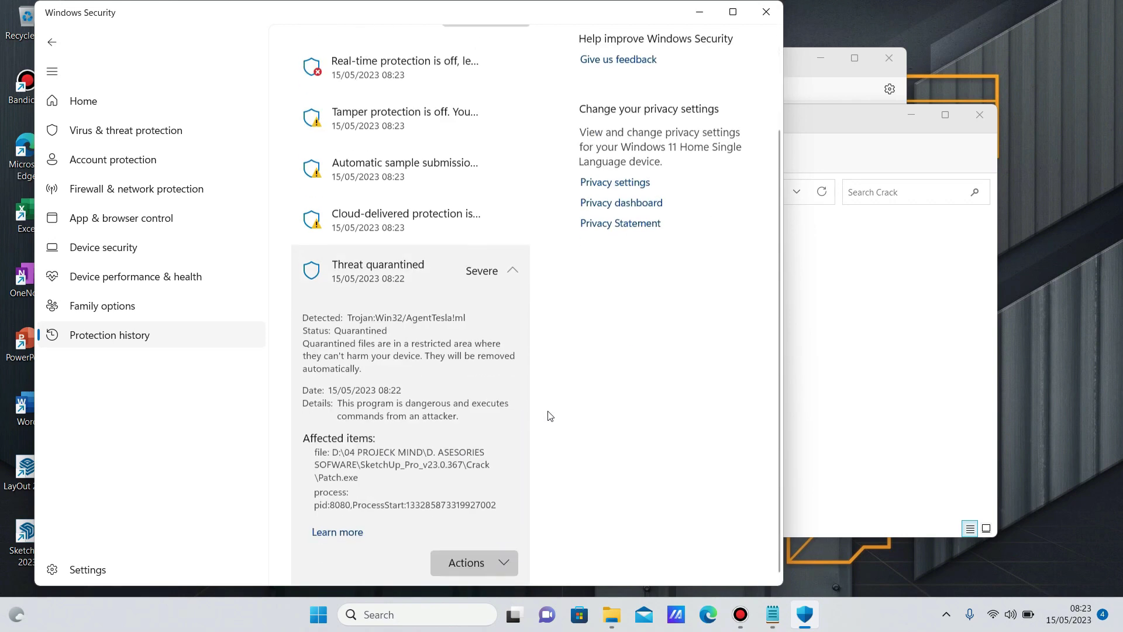
left_click(492, 561)
left_click(496, 517)
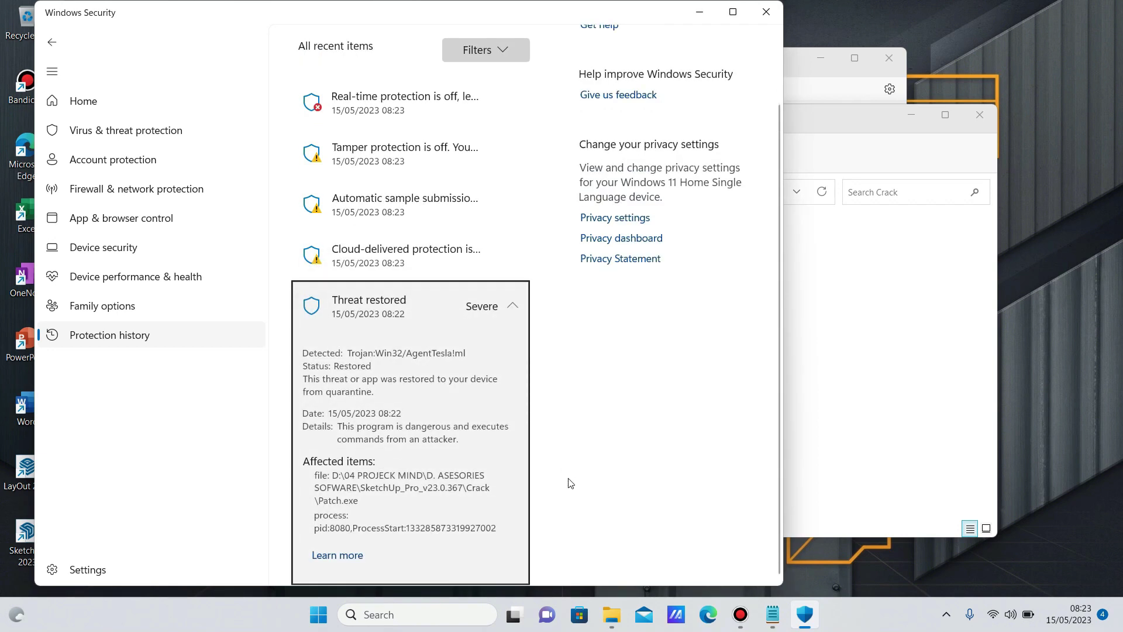
left_click(611, 614)
left_click(327, 250)
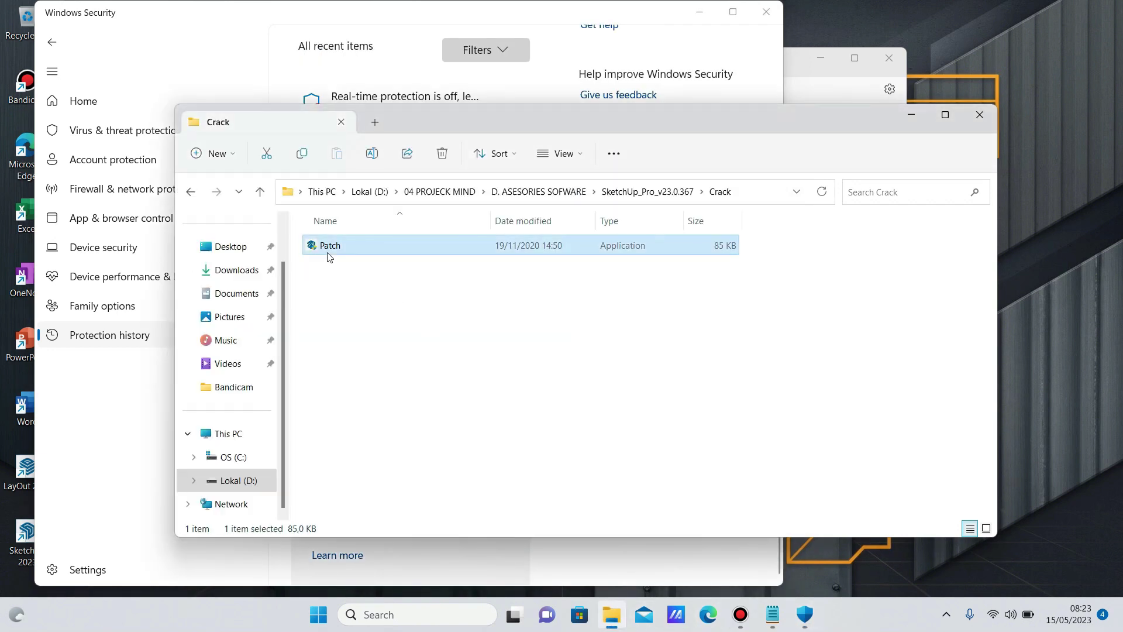
Run Patch as administrator and patch SketchUp.exe.
right_click(327, 252)
left_click(364, 324)
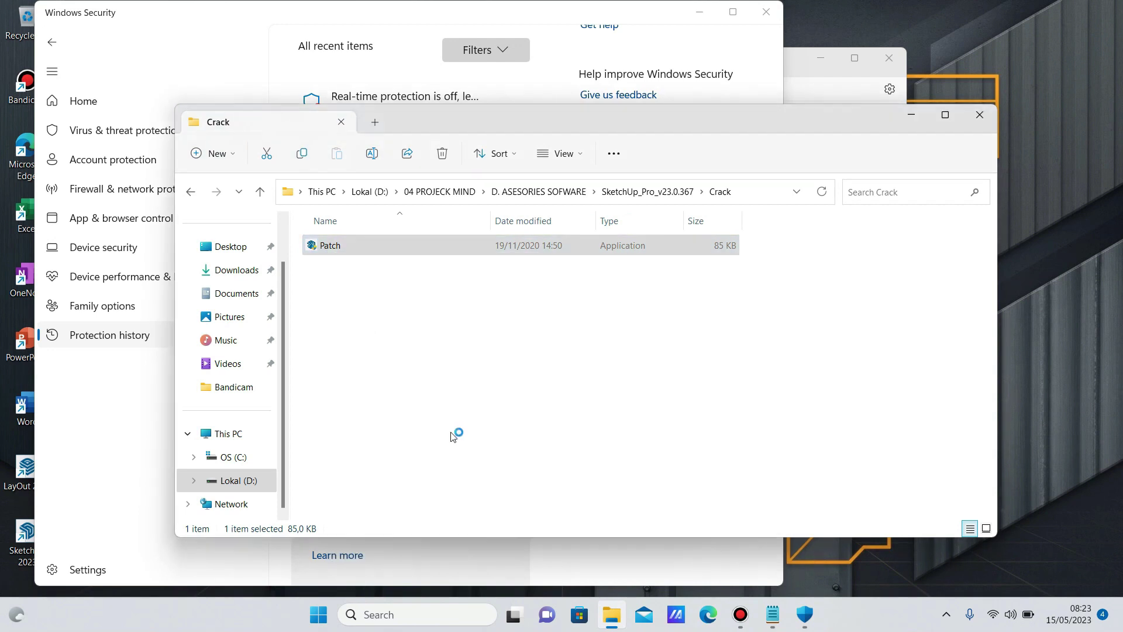
left_click(514, 313)
left_click(549, 355)
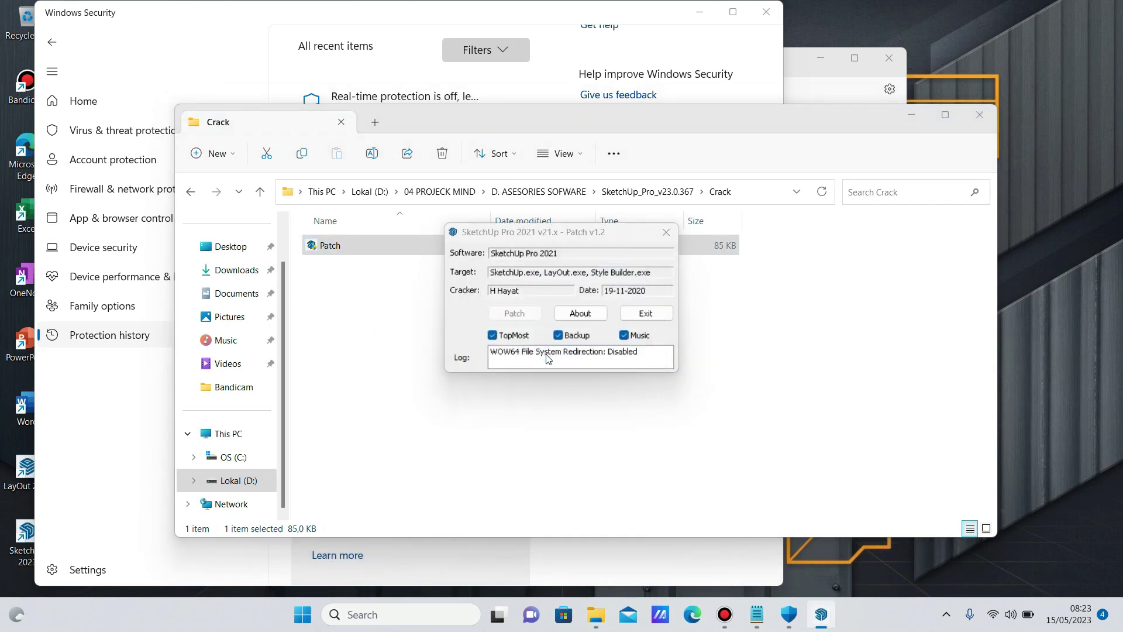
scroll(595, 386, "down", 10)
left_click(616, 482)
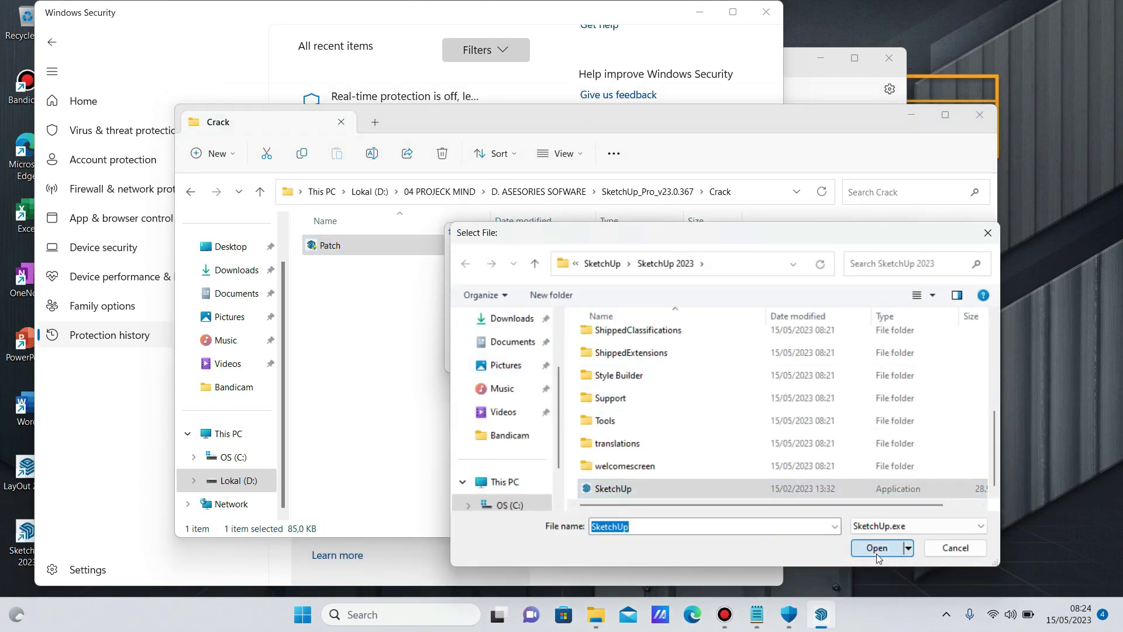
left_click(876, 549)
Patch LayOut.exe from the LayOut folder.
left_click(549, 355)
scroll(608, 409, "down", 2)
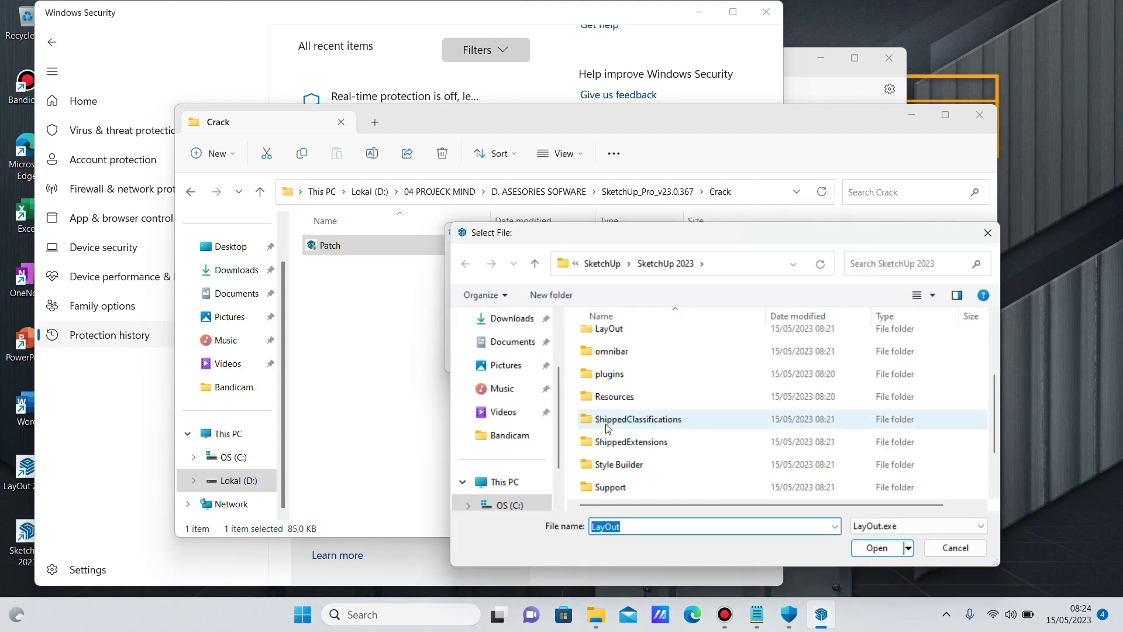
double_click(611, 331)
scroll(614, 409, "down", 1)
left_click(614, 489)
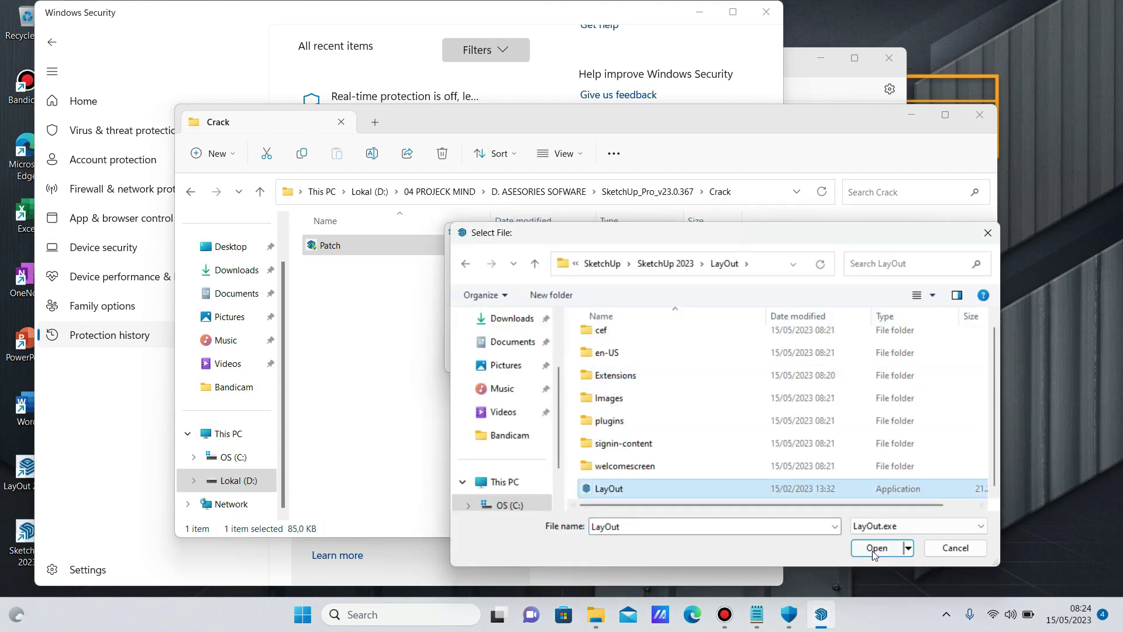
left_click(876, 548)
Patch Style Builder.exe from the Style Builder folder, then exit the patch tool.
left_click(552, 355)
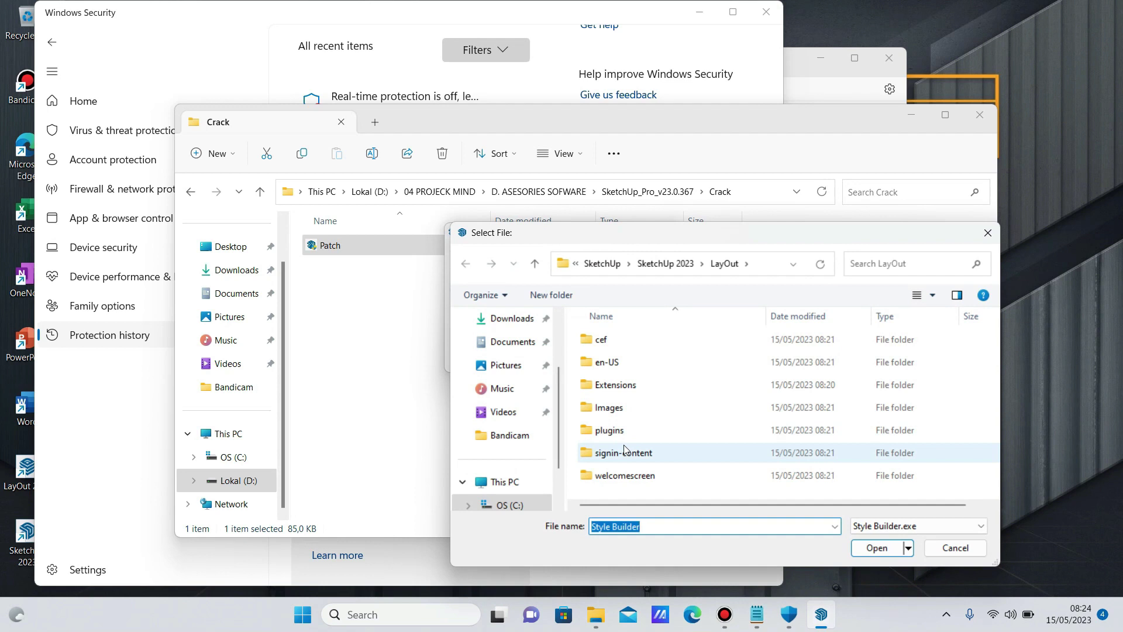
left_click(535, 263)
scroll(608, 397, "down", 3)
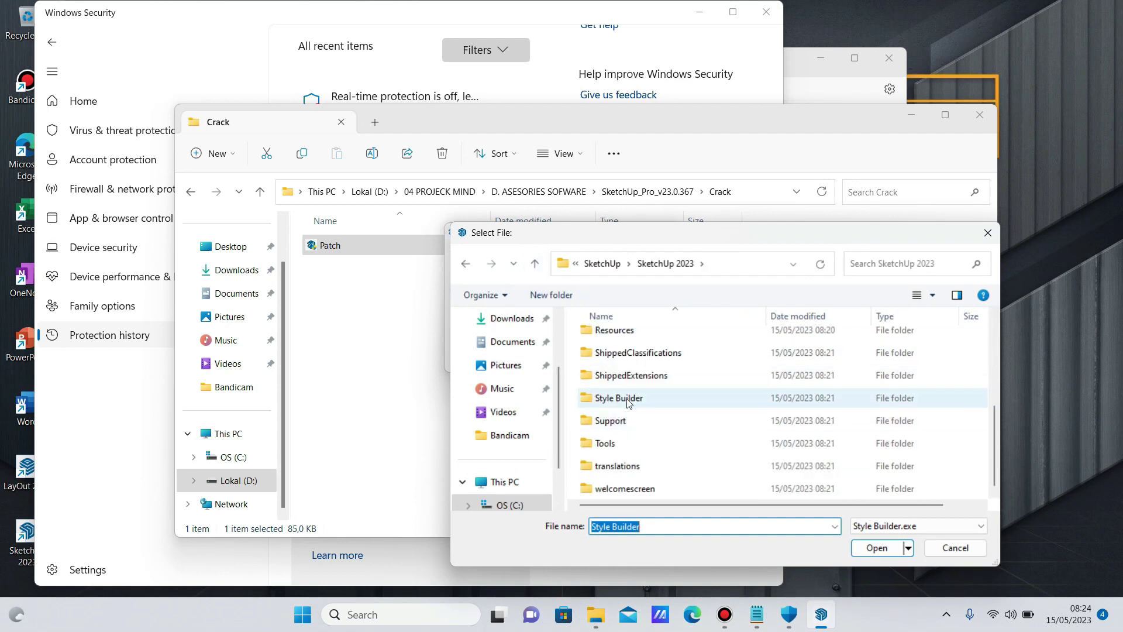
double_click(626, 400)
left_click(620, 452)
left_click(871, 547)
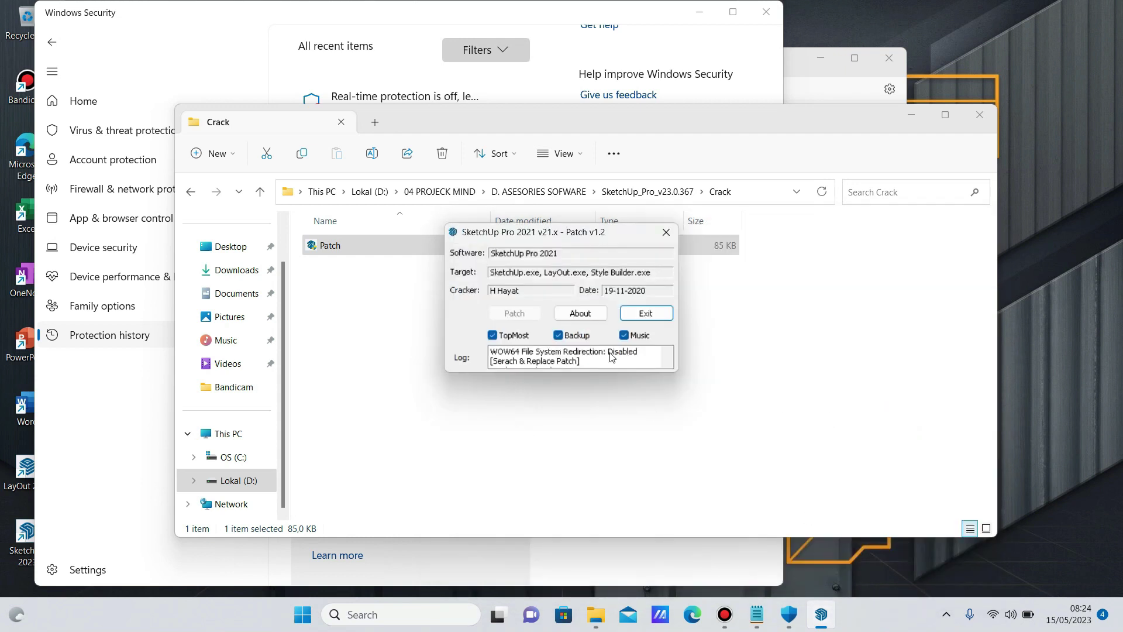
left_click(633, 316)
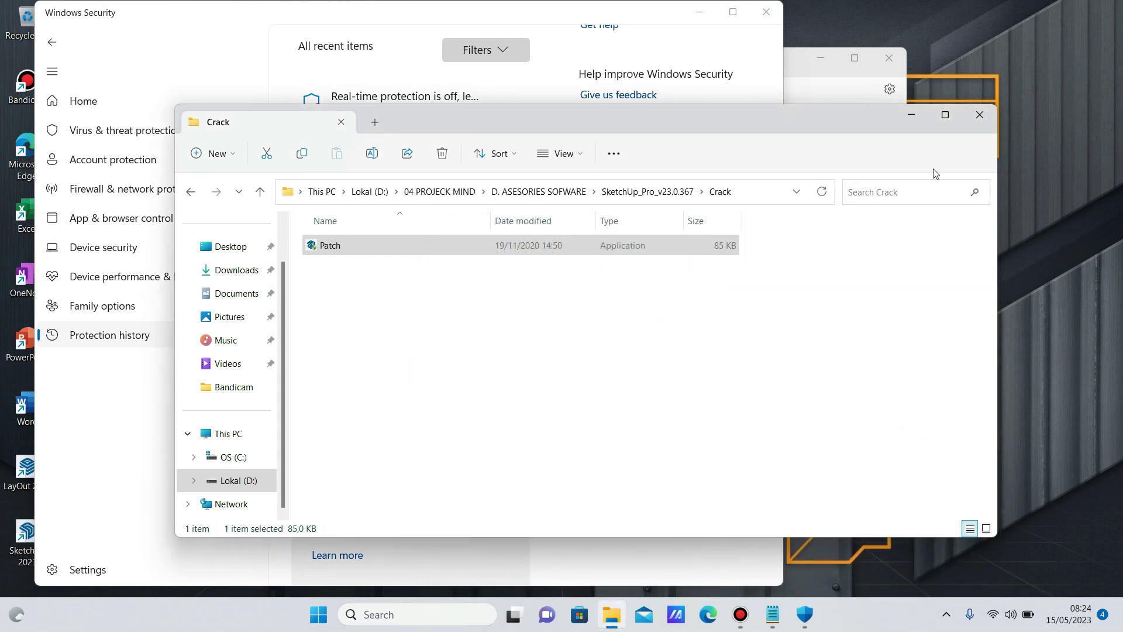
Go up to D. ASESORIES SOFWARE and delete the SketchUp_Pro_v23.0.367 folder.
left_click(259, 192)
left_click(259, 191)
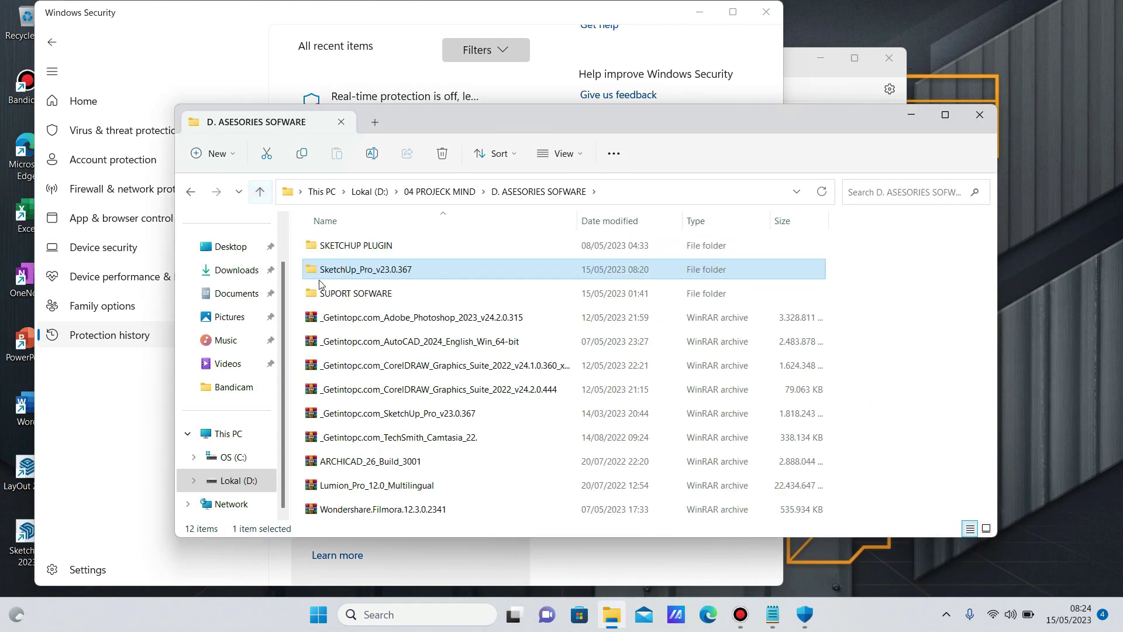
right_click(314, 279)
left_click(425, 243)
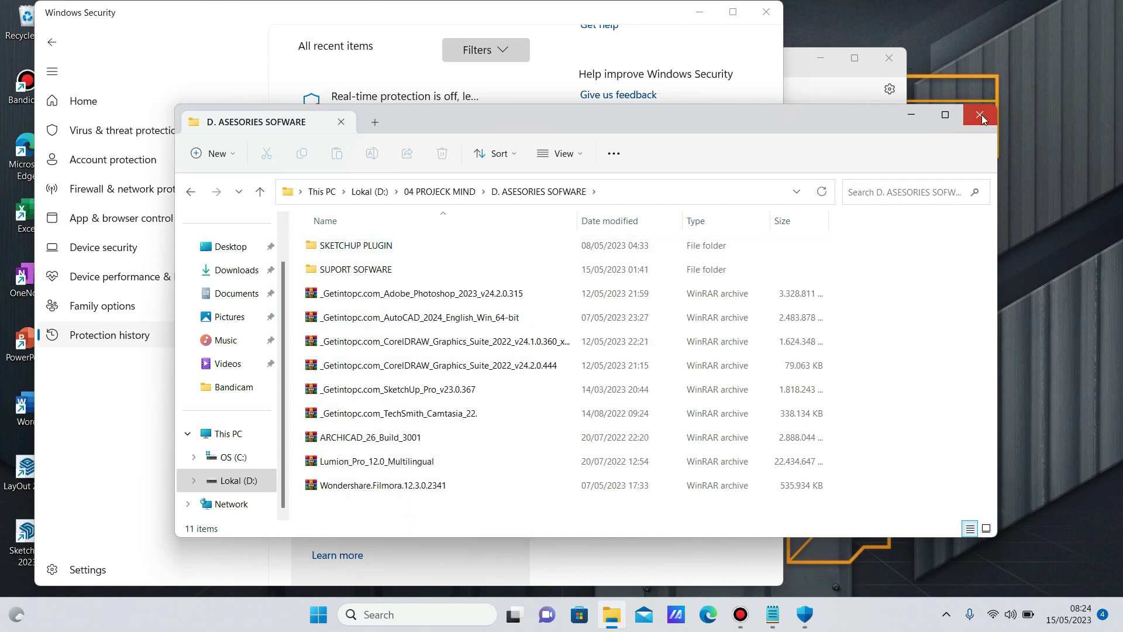
Close File Explorer, Windows Security and the Readme notes.
left_click(980, 116)
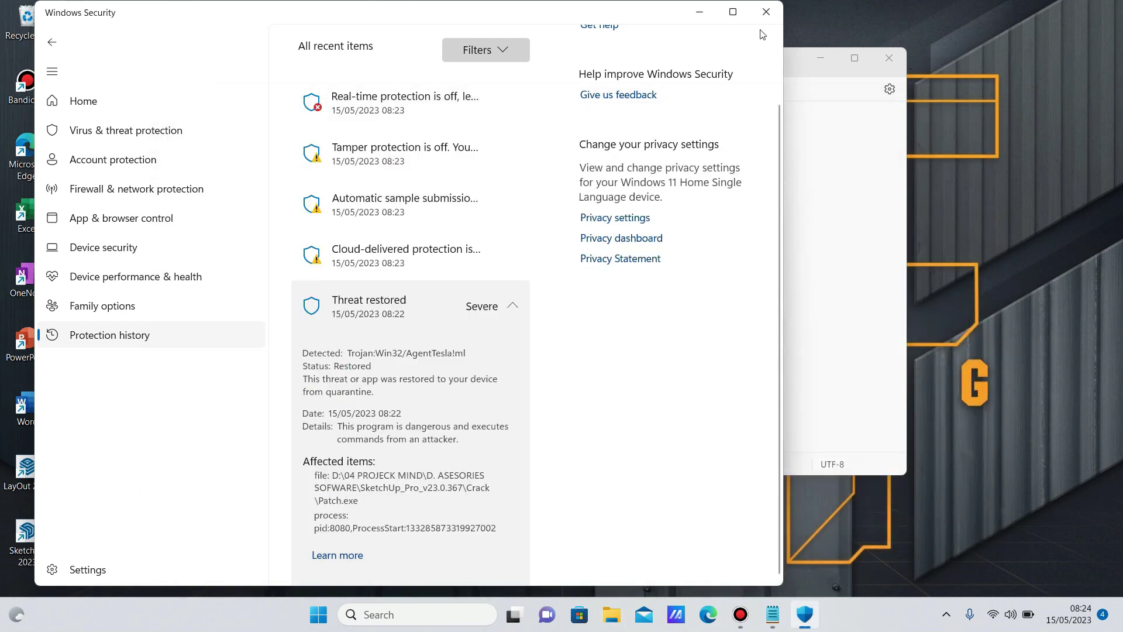
left_click(767, 12)
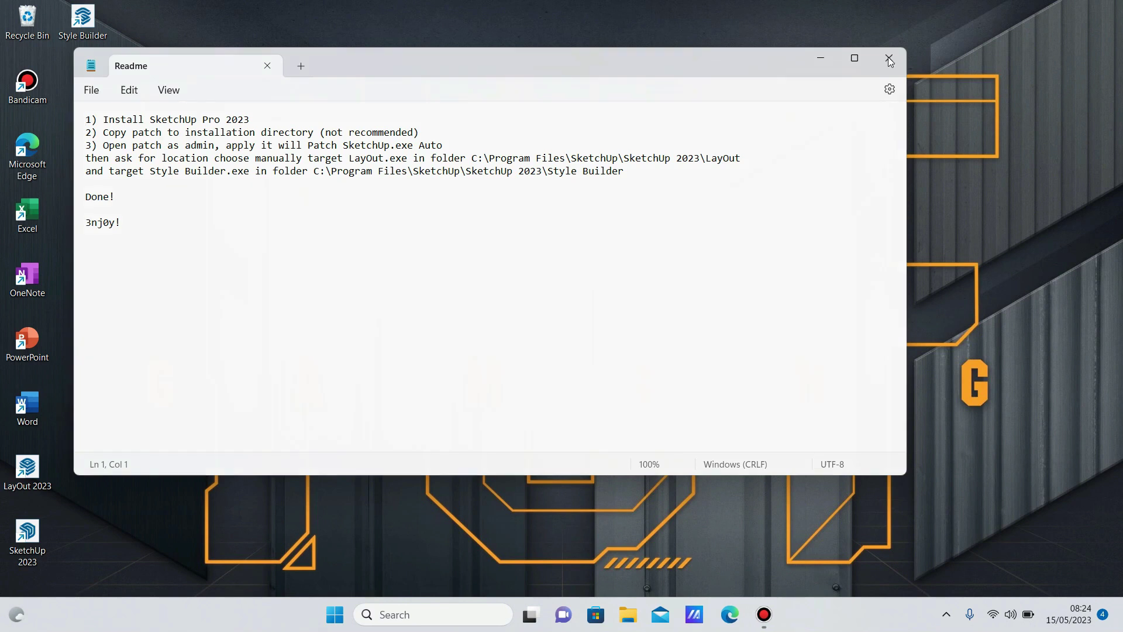
left_click(889, 59)
Reopen File Explorer at Lokal (D:) > 04 PROJECK MIND > D. ASESORIES SOFWARE.
left_click(644, 614)
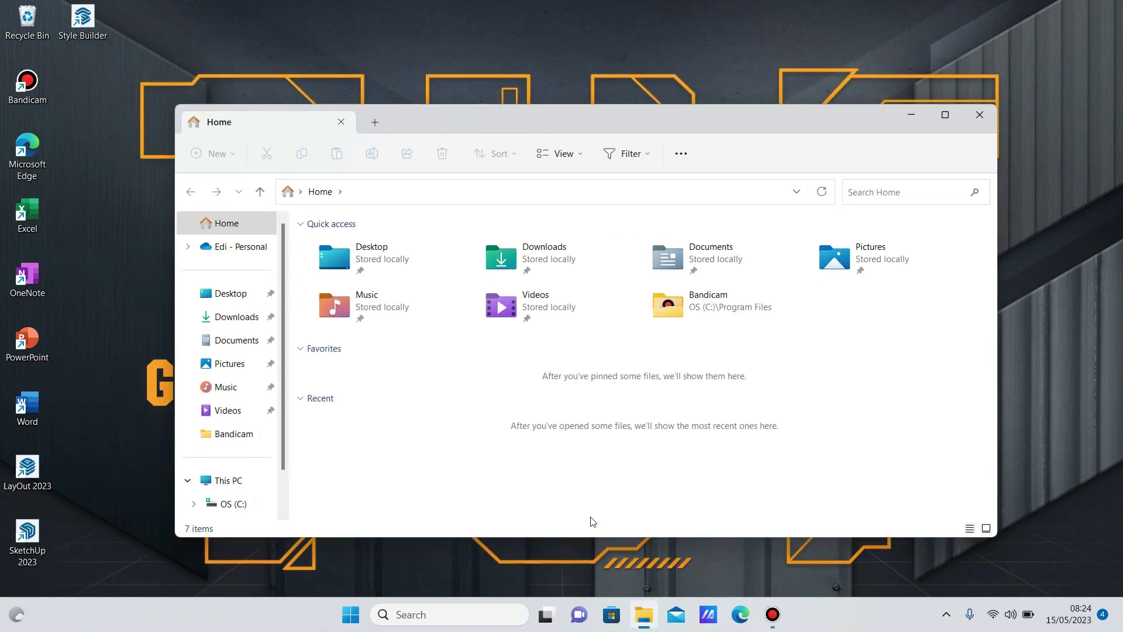
scroll(234, 468, "down", 1)
left_click(245, 482)
double_click(446, 316)
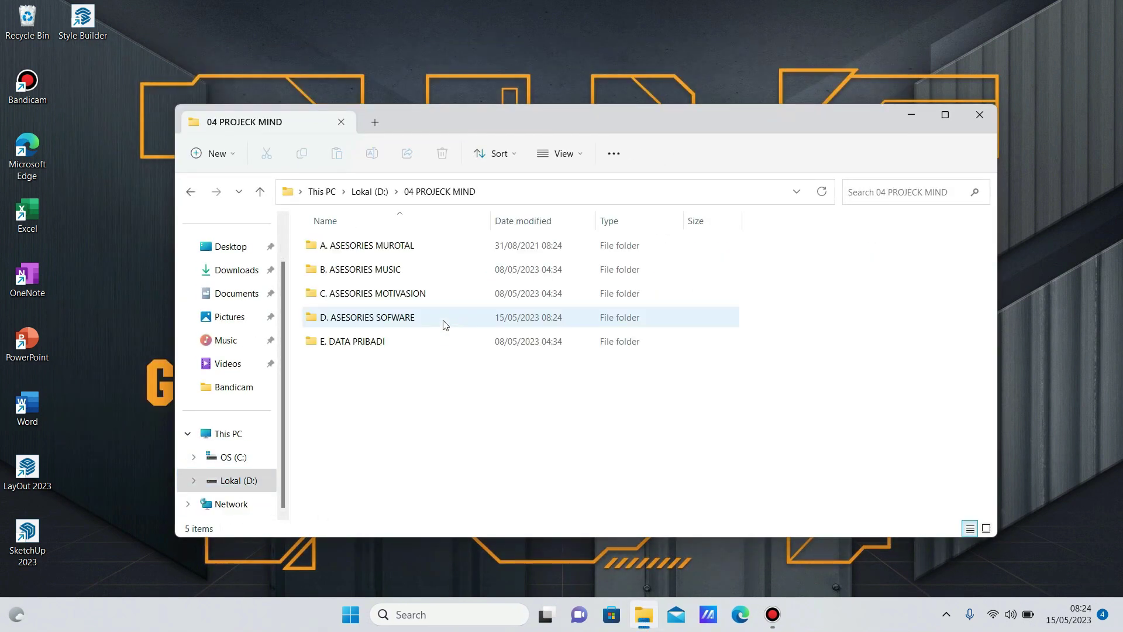
double_click(433, 318)
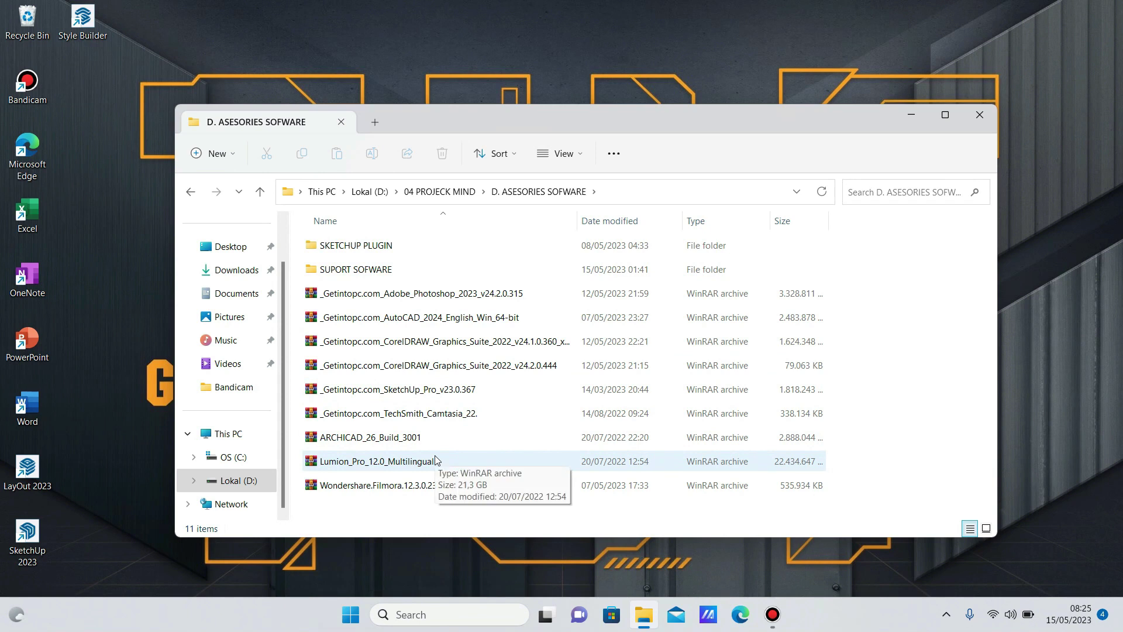
Empty the Recycle Bin, confirming permanent deletion.
right_click(26, 21)
left_click(402, 242)
left_click(600, 355)
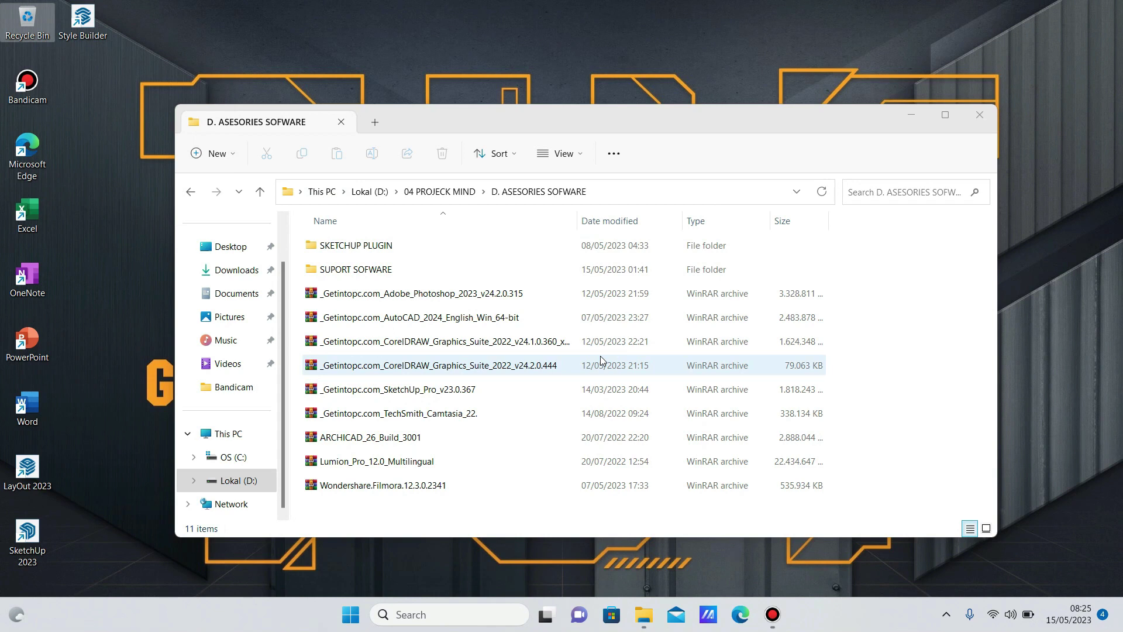
Close File Explorer and clear the desktop selection, dismissing the Style Builder shortcut menu.
left_click(979, 116)
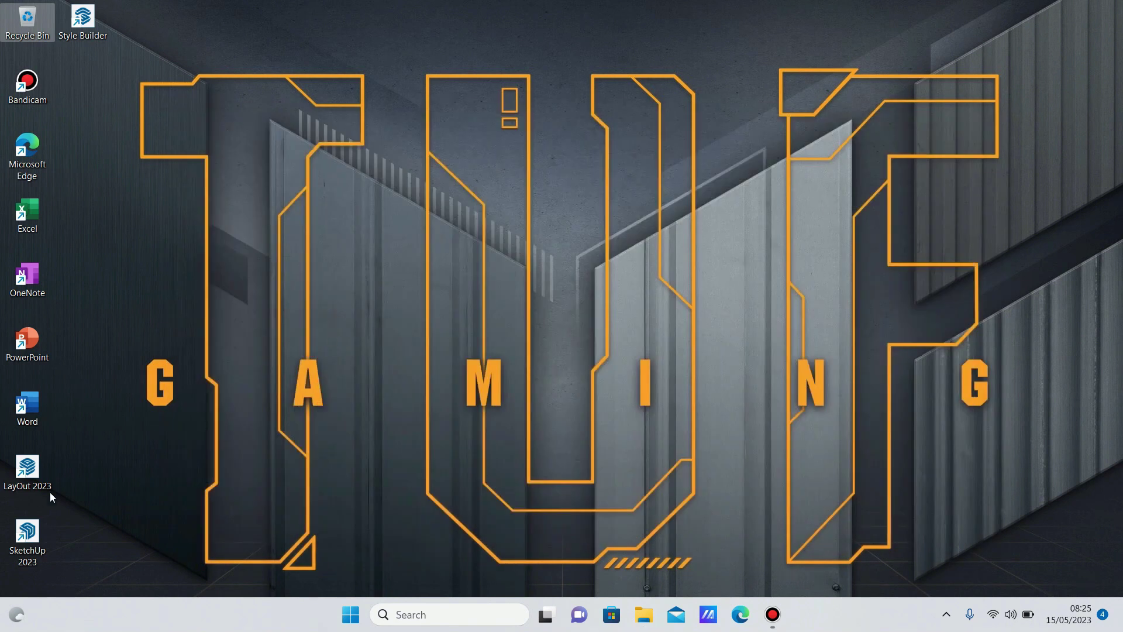
right_click(92, 29)
key("Escape")
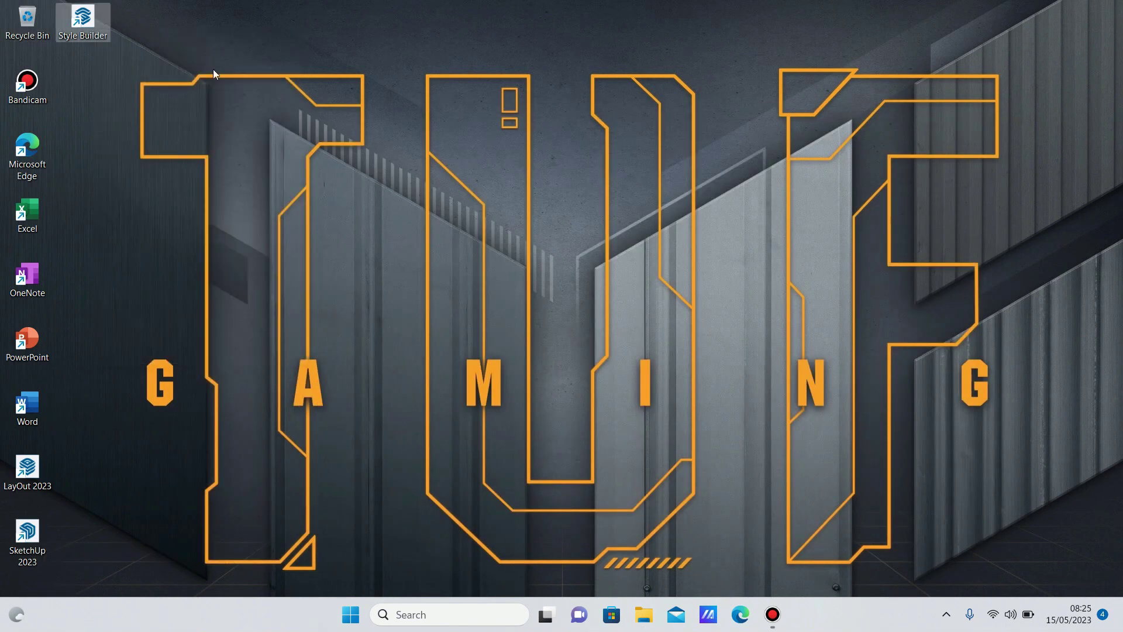
left_click(219, 59)
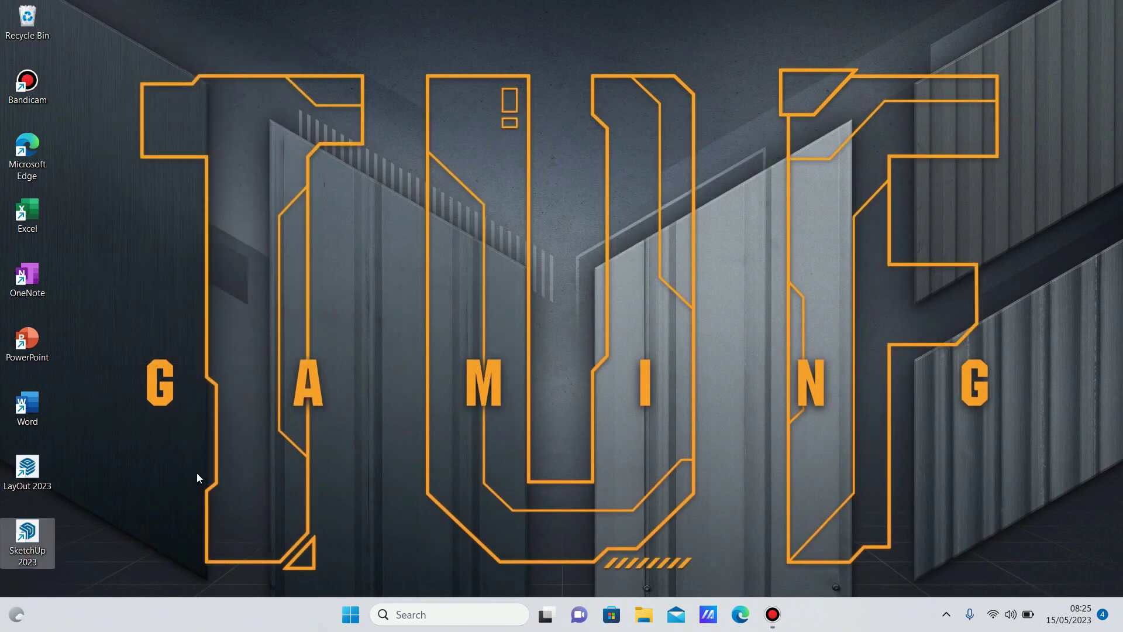
left_click(998, 612)
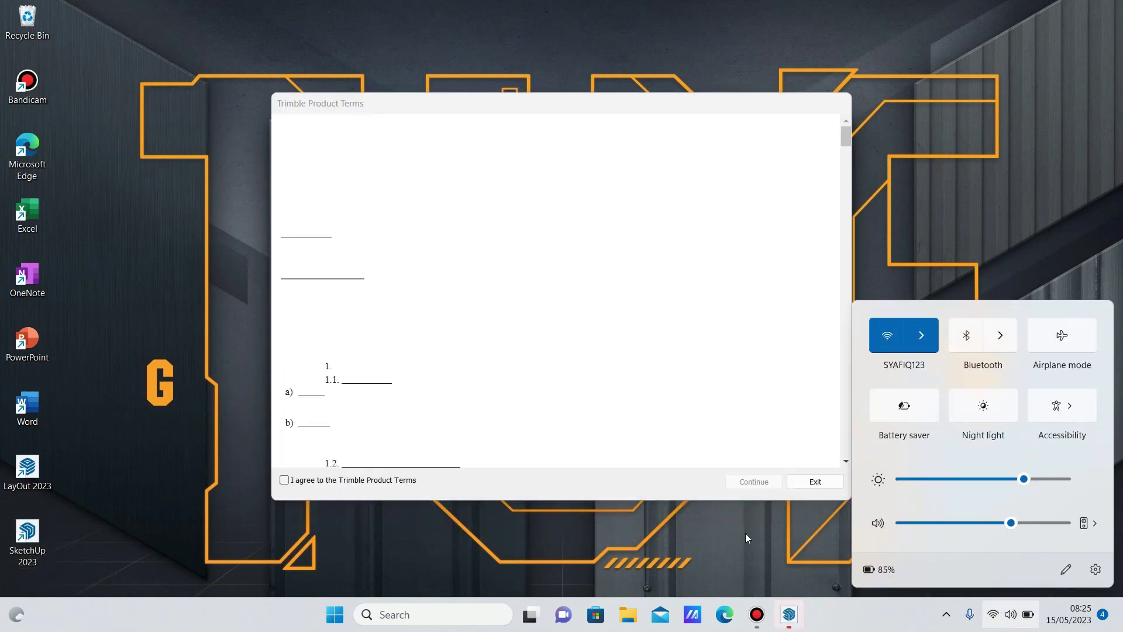
Accept the Trimble Product Terms and sign out of the SketchUp account.
left_click(366, 481)
left_click(749, 488)
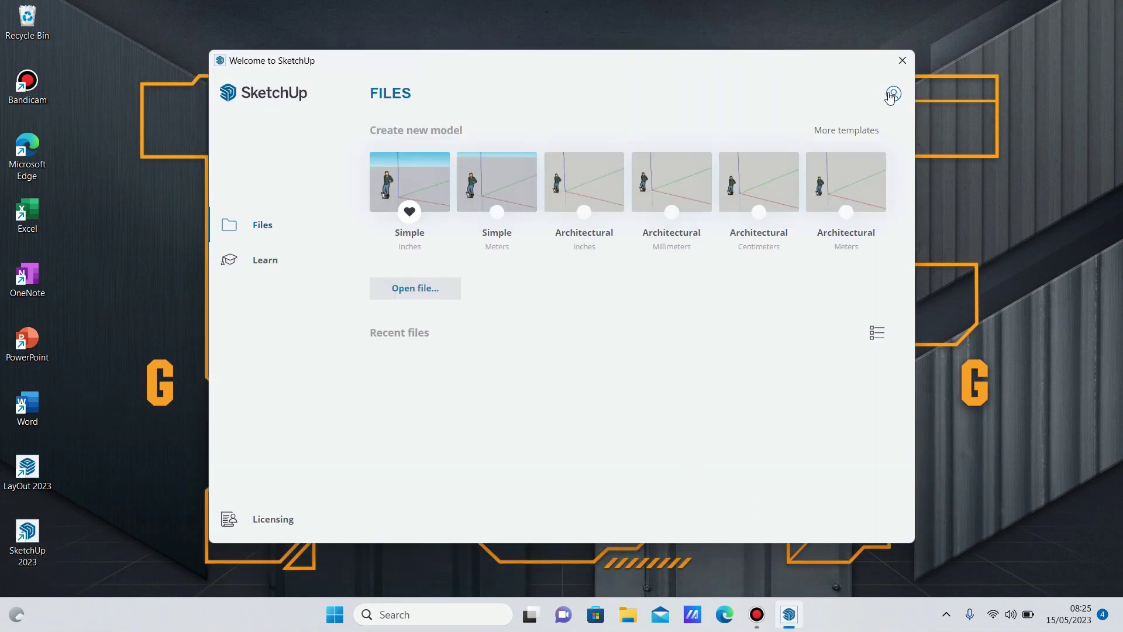
left_click(889, 97)
left_click(835, 162)
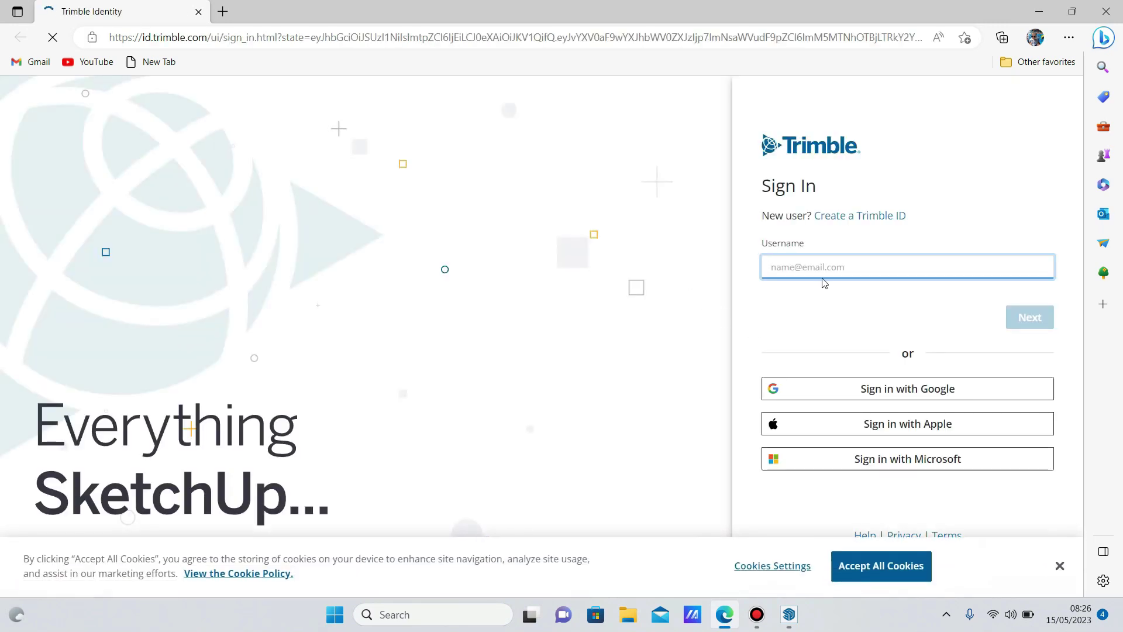
Try the Google sign-in, close the browser, and sign out of SketchUp again.
left_click(854, 390)
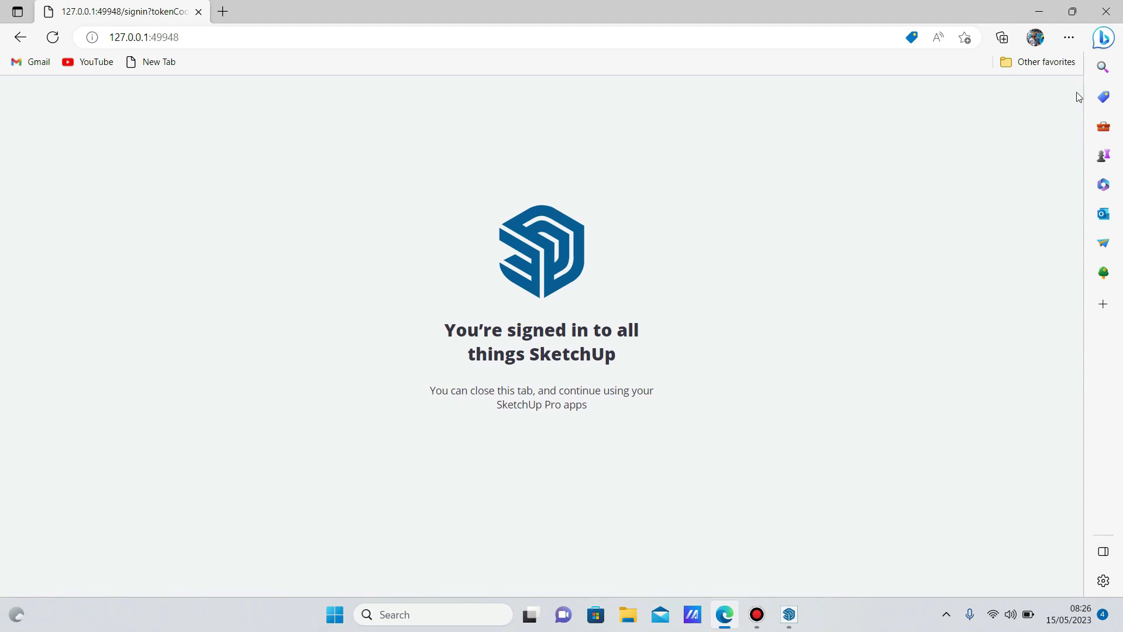
left_click(1105, 11)
left_click(890, 106)
left_click(810, 163)
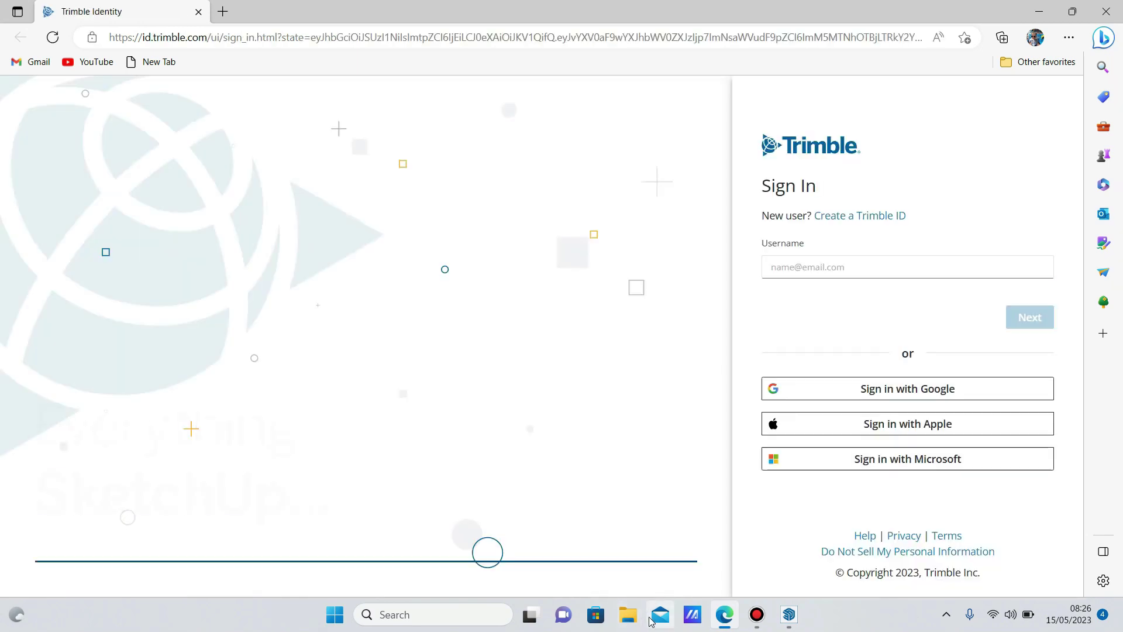
Sign in to Trimble ID with the saved username, allowing the browser through the firewall.
left_click(813, 260)
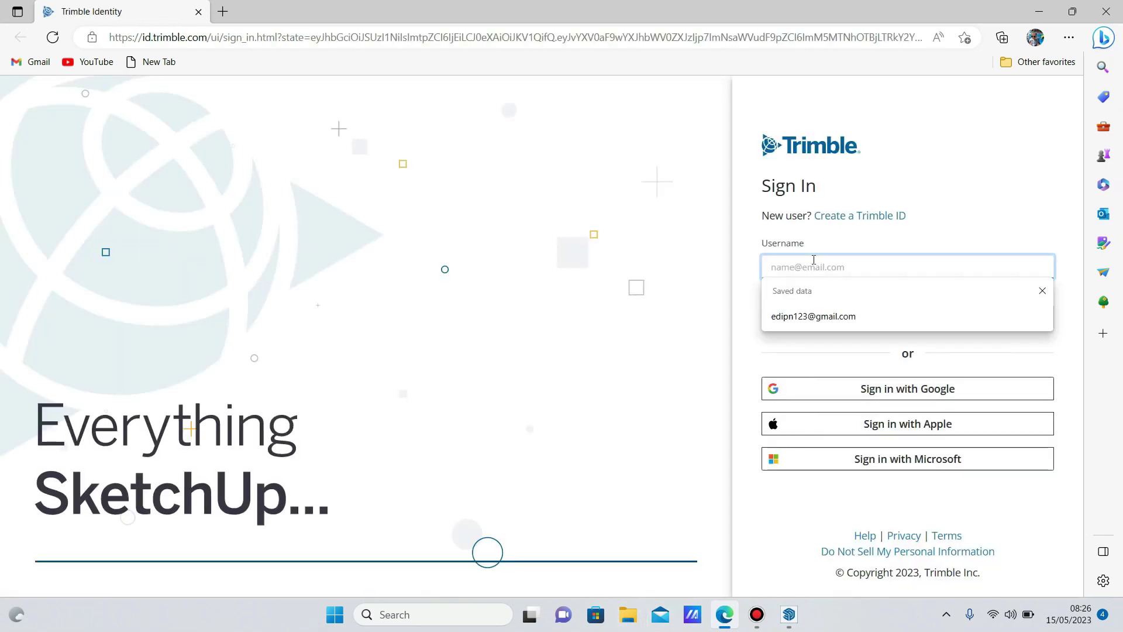
left_click(813, 316)
left_click(1028, 319)
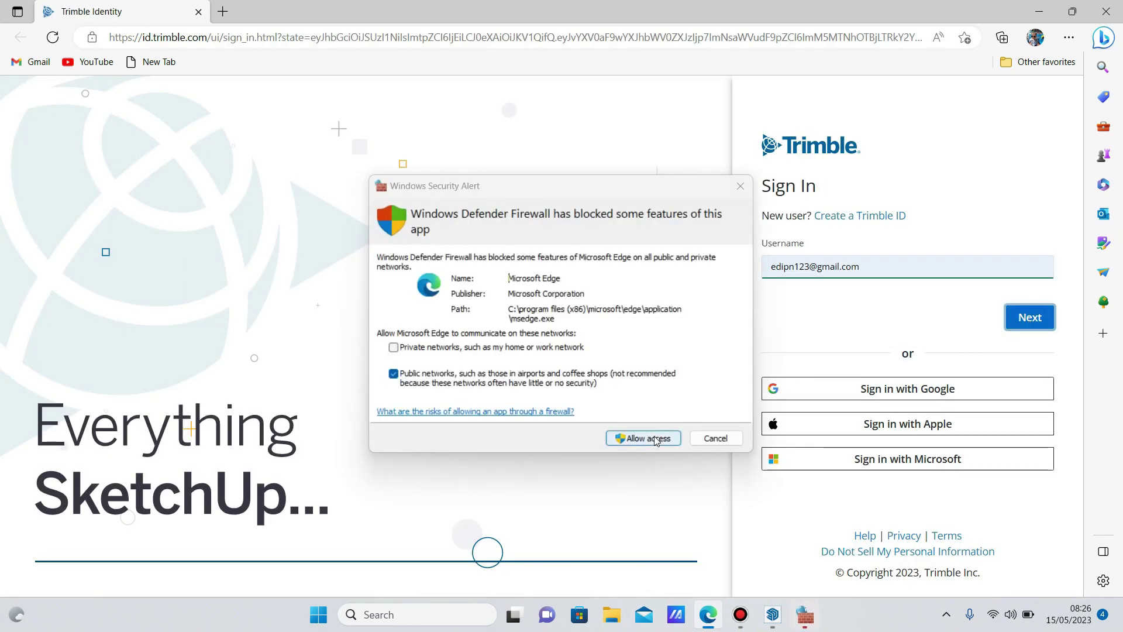
left_click(655, 442)
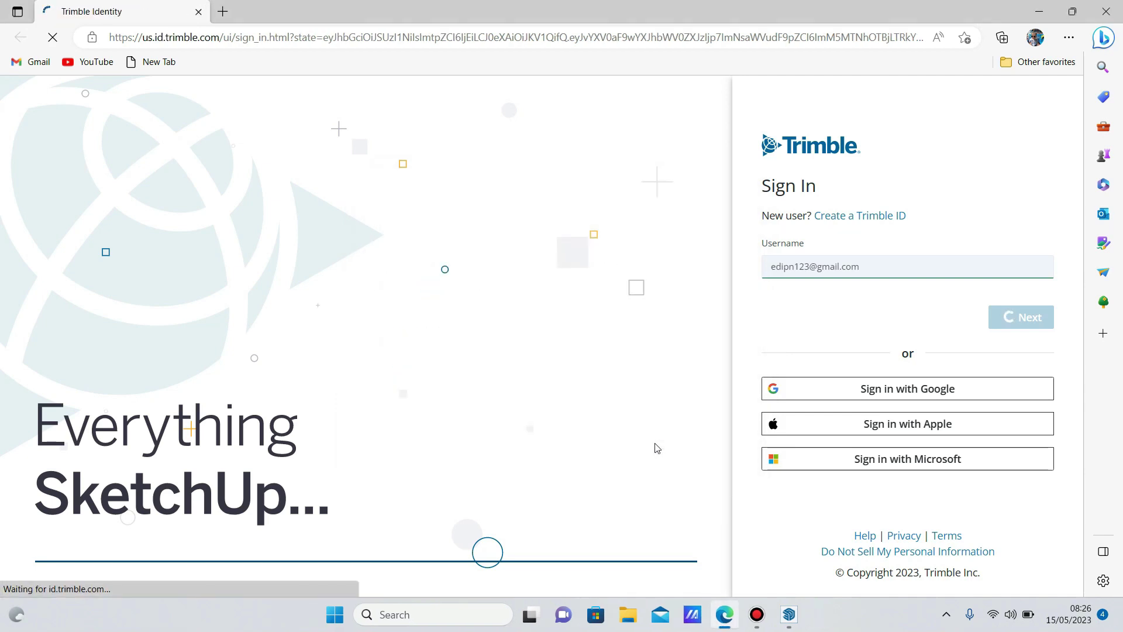
left_click(1010, 338)
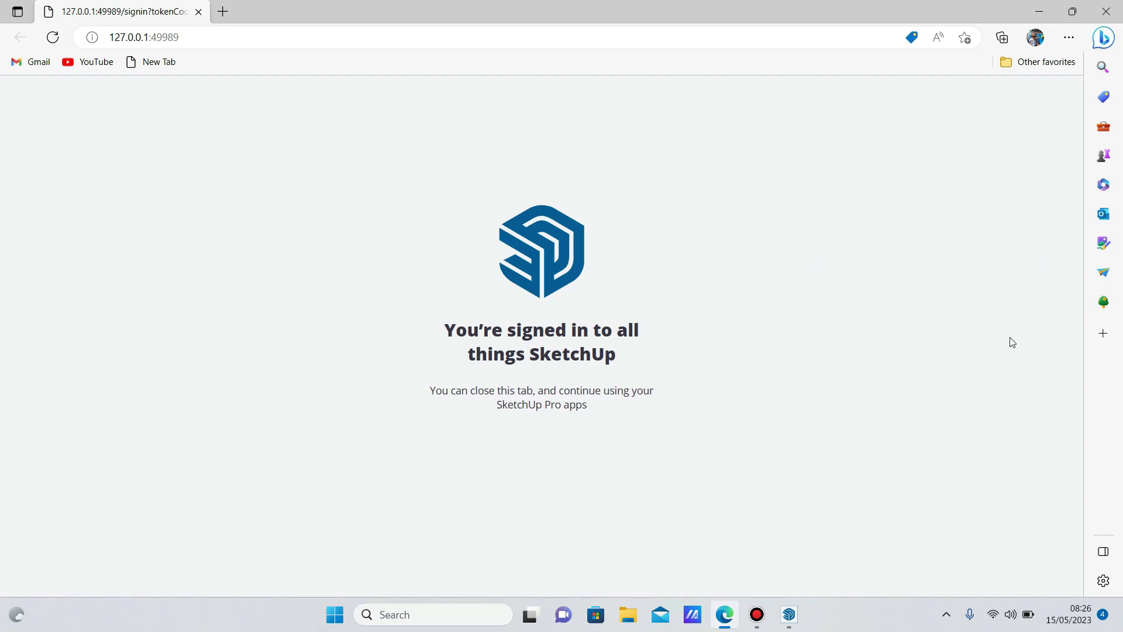
Close the SketchUp welcome window and the browser.
left_click(791, 615)
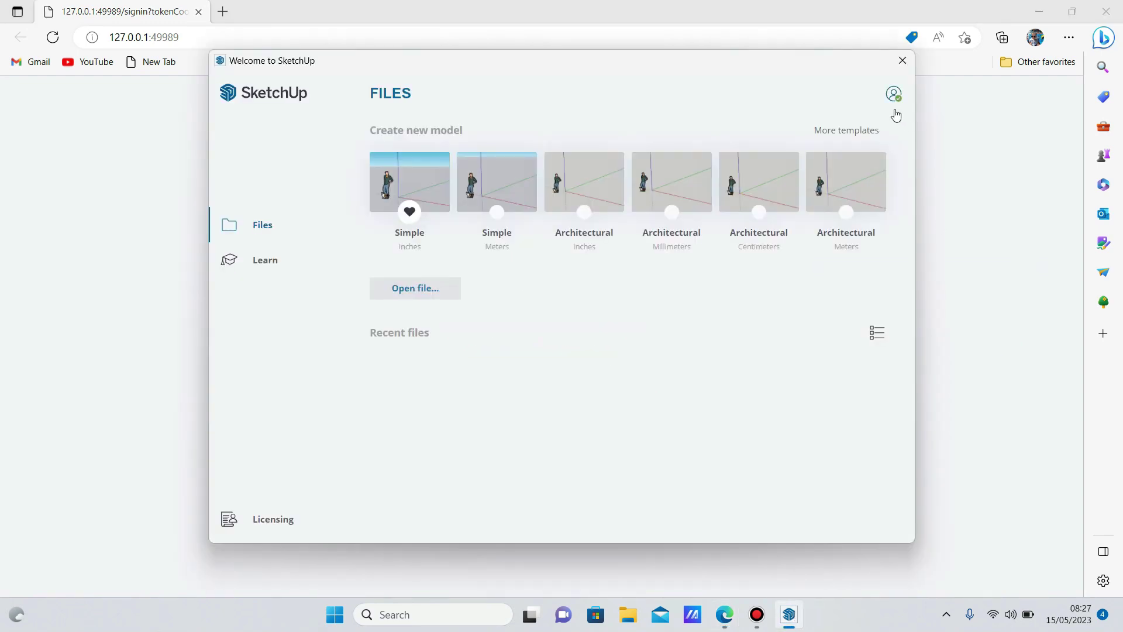
left_click(903, 61)
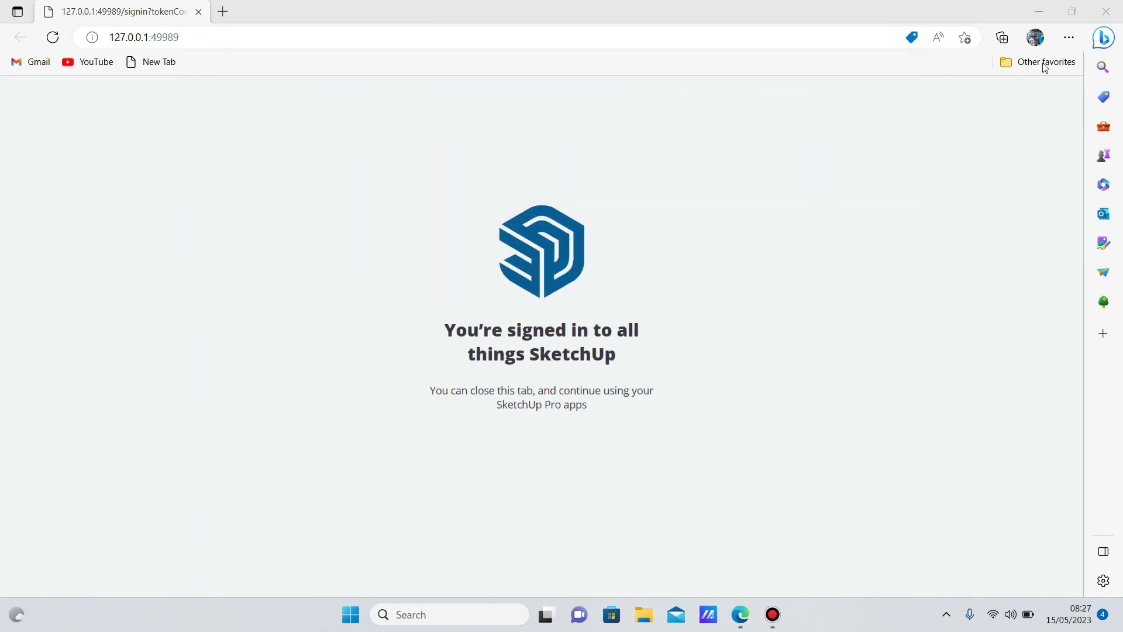
left_click(1106, 11)
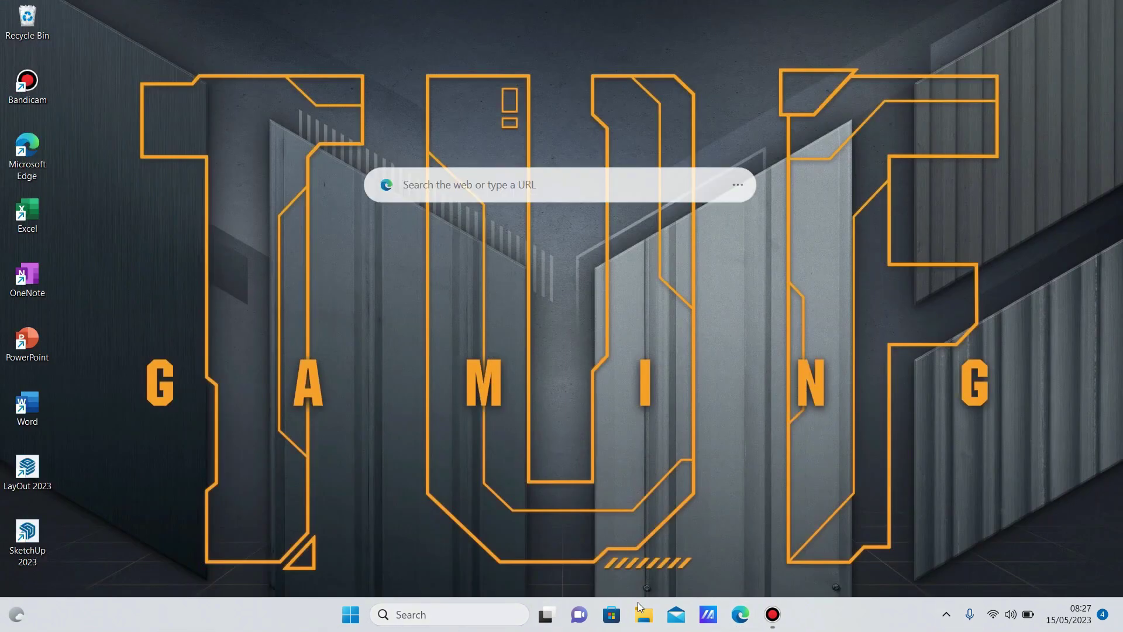
Turn real-time protection, cloud-delivered protection and automatic sample submission back on, restarting the threat service.
left_click(946, 614)
left_click(974, 543)
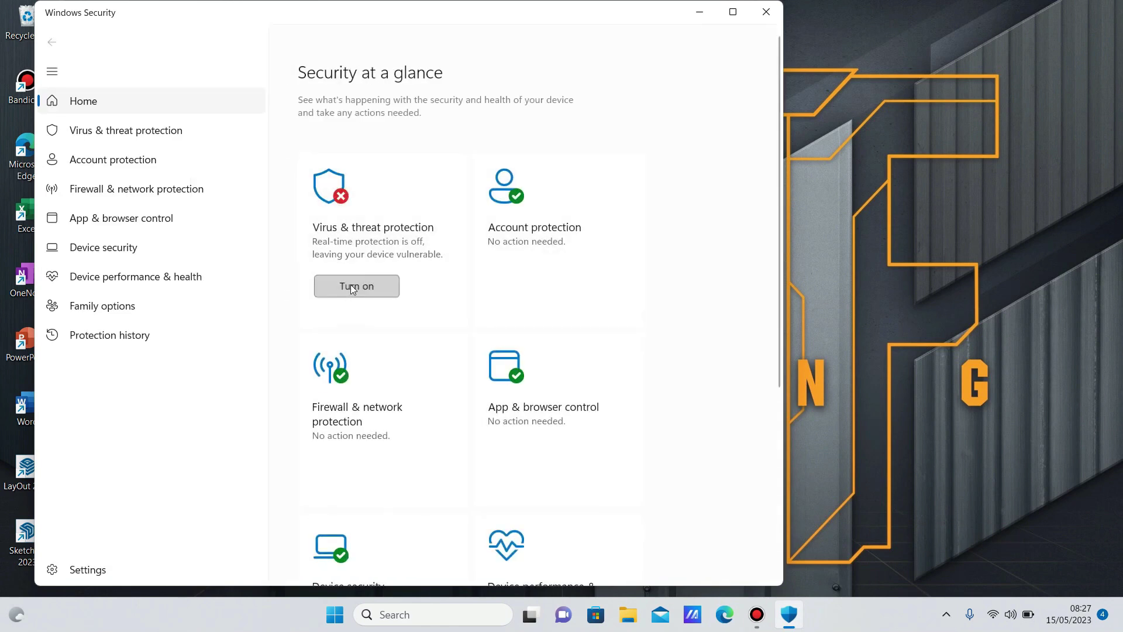
left_click(352, 286)
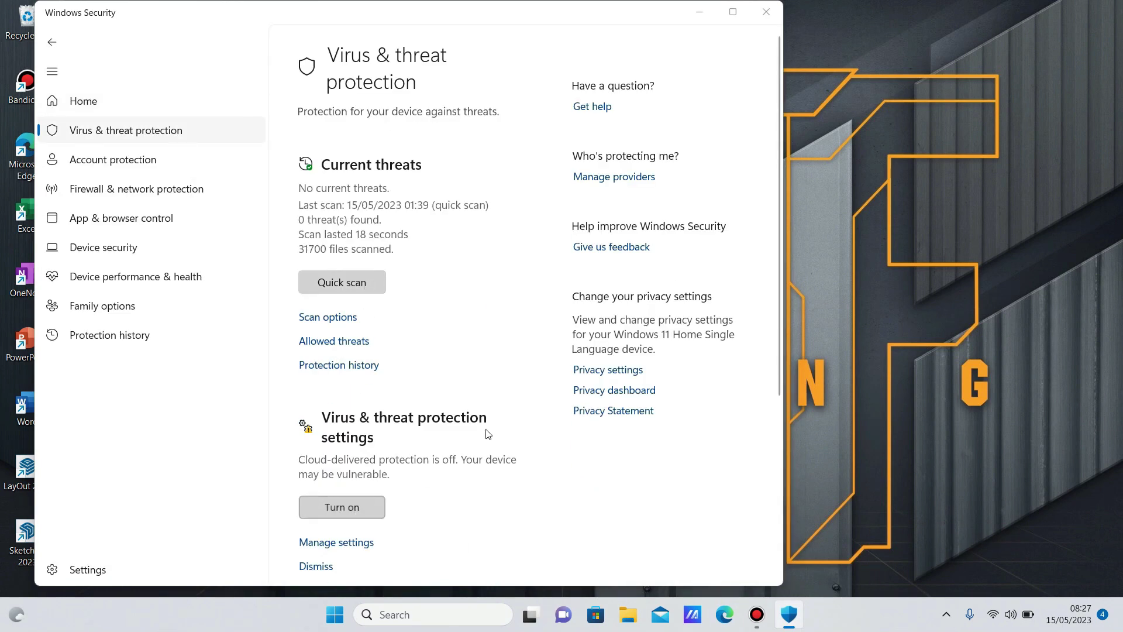
left_click(353, 506)
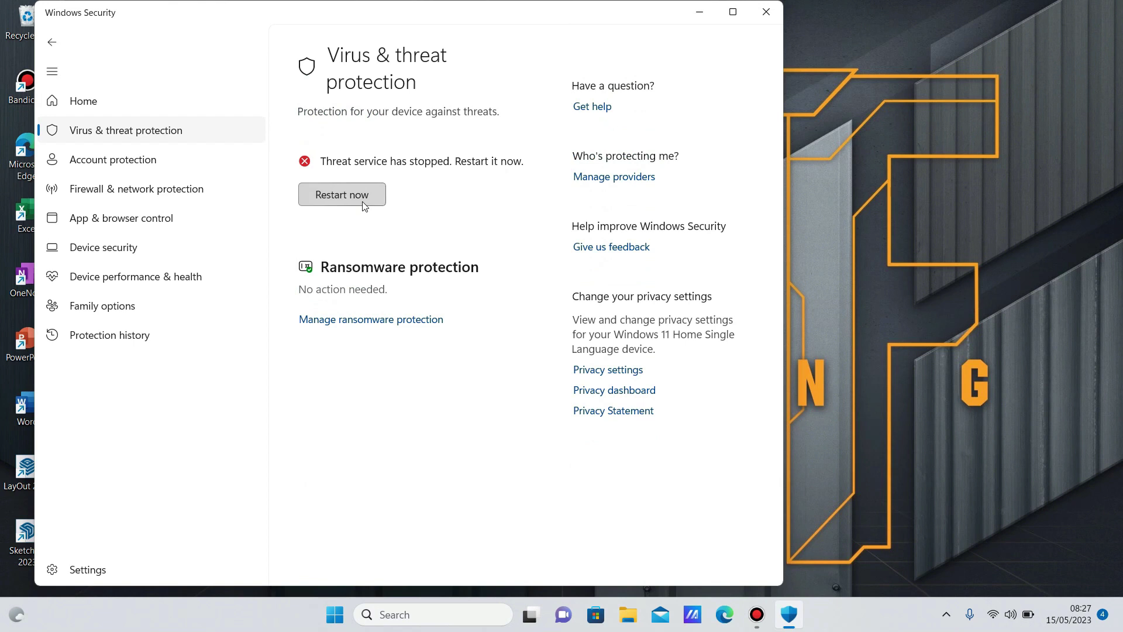
left_click(363, 202)
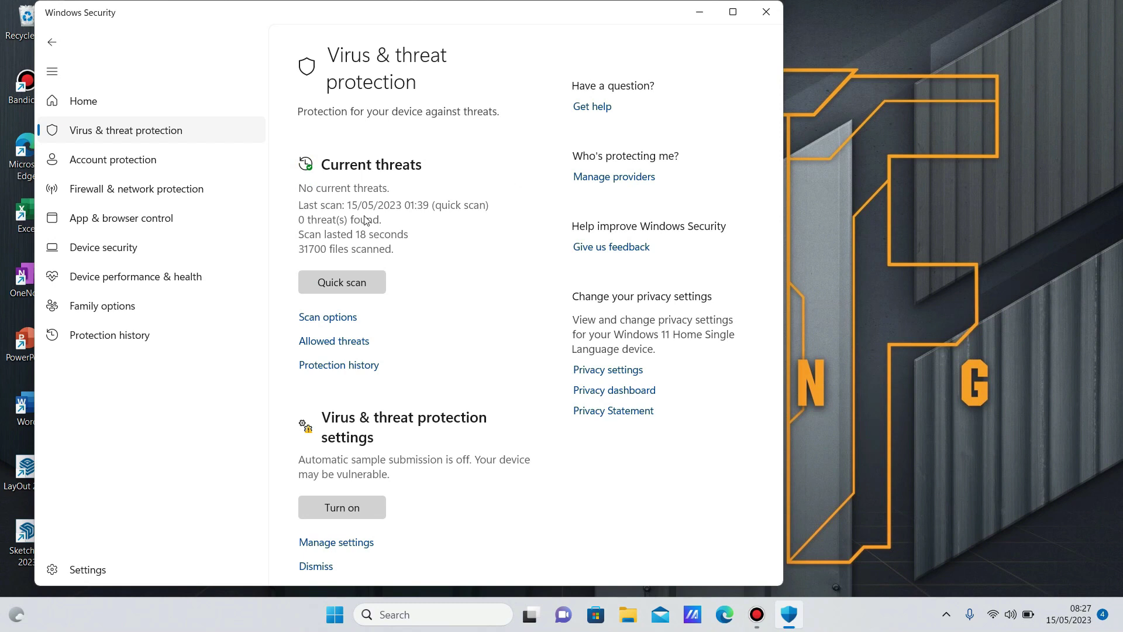
scroll(364, 219, "down", 5)
left_click(363, 234)
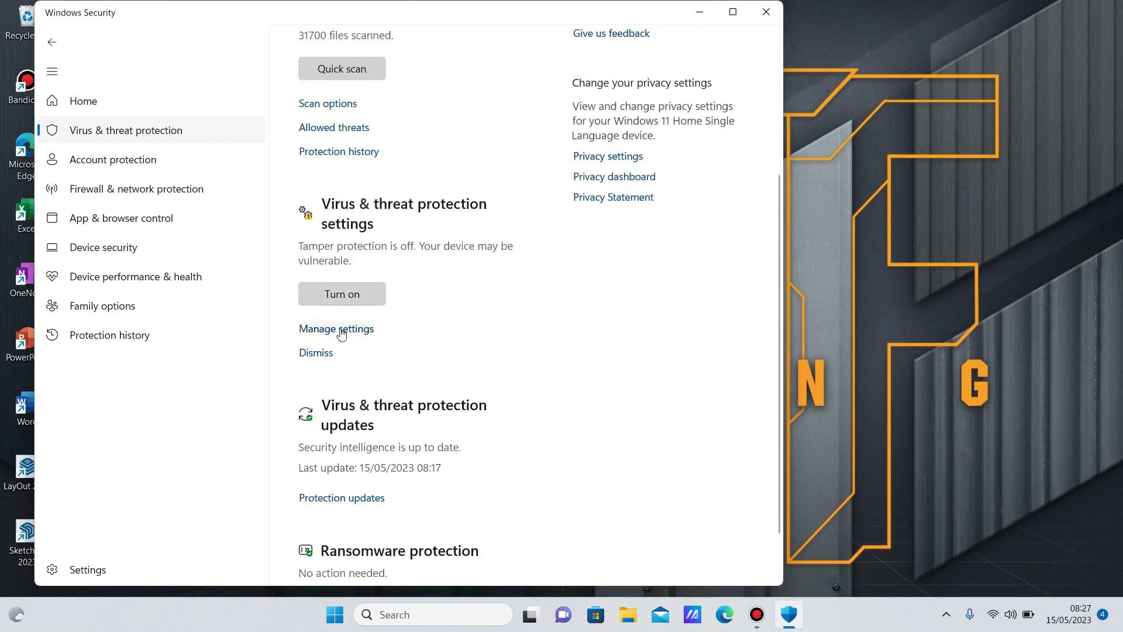
Switch Tamper Protection back on and review the scan exclusions list.
left_click(338, 328)
left_click(317, 378)
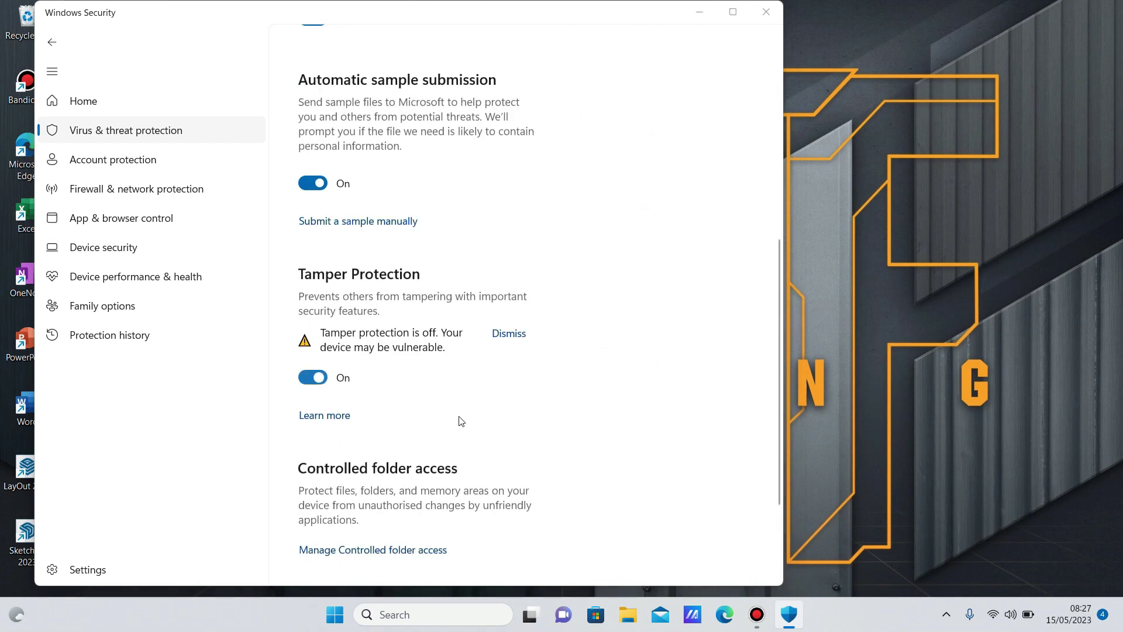
scroll(440, 421, "down", 2)
left_click(401, 539)
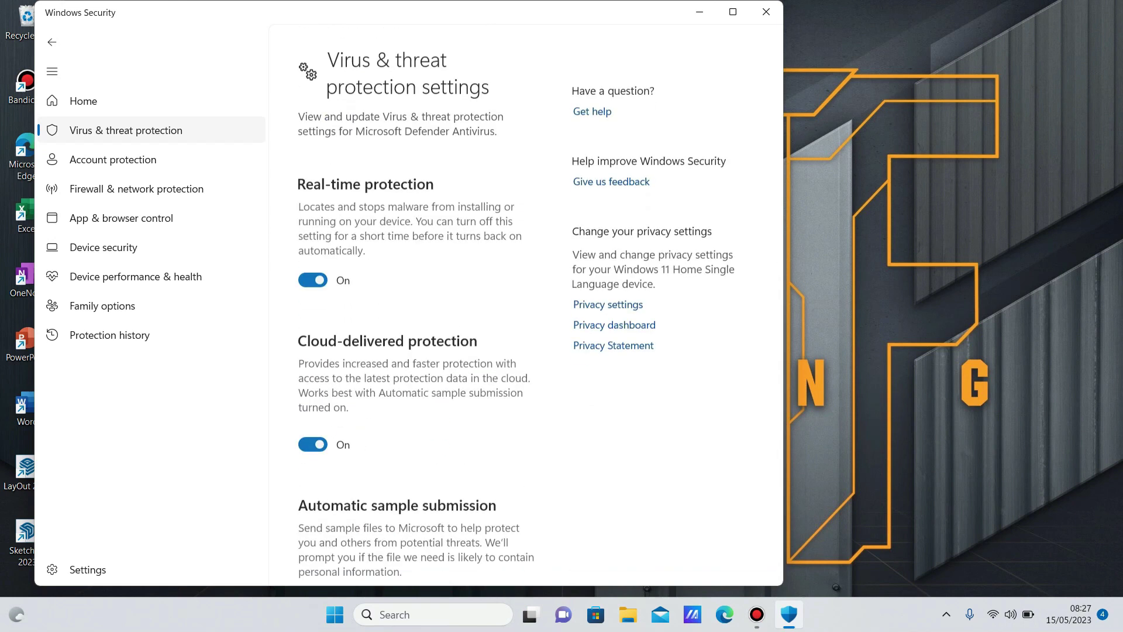
left_click(50, 44)
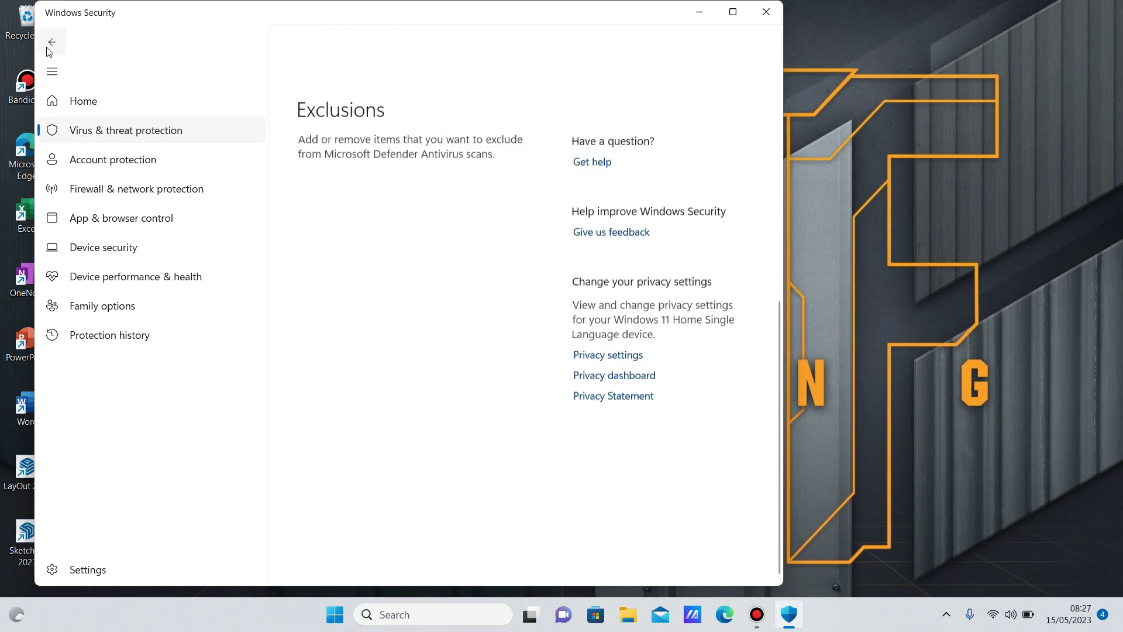
left_click(50, 44)
Check the restored Patch.exe entry in Protection history, then close Windows Security.
scroll(358, 314, "up", 3)
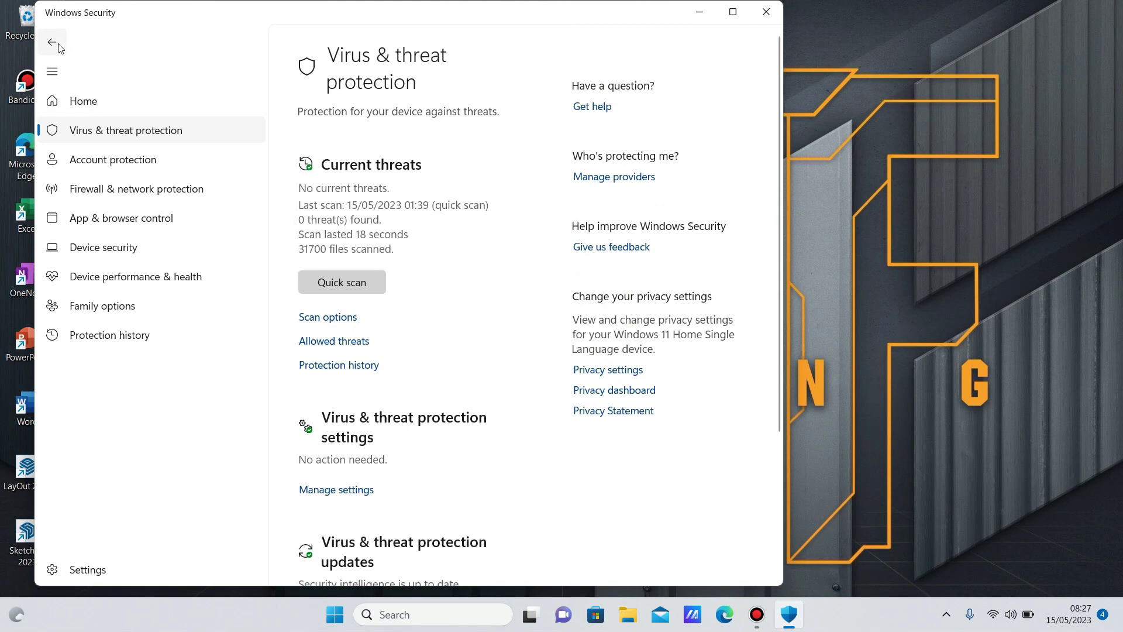
left_click(71, 104)
left_click(374, 225)
left_click(342, 364)
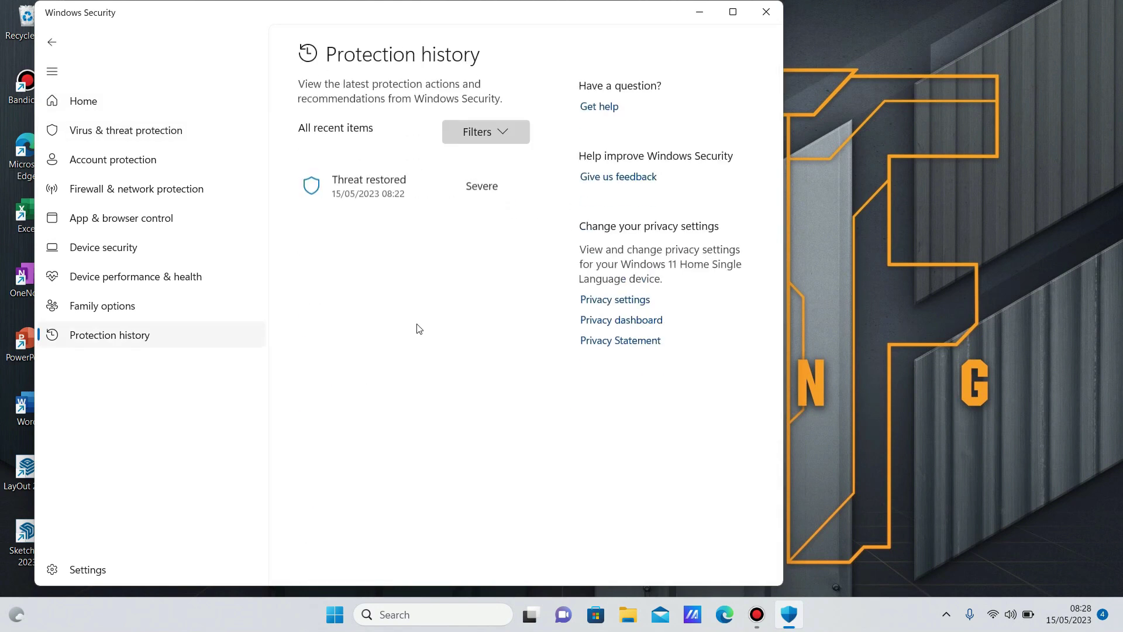
left_click(513, 184)
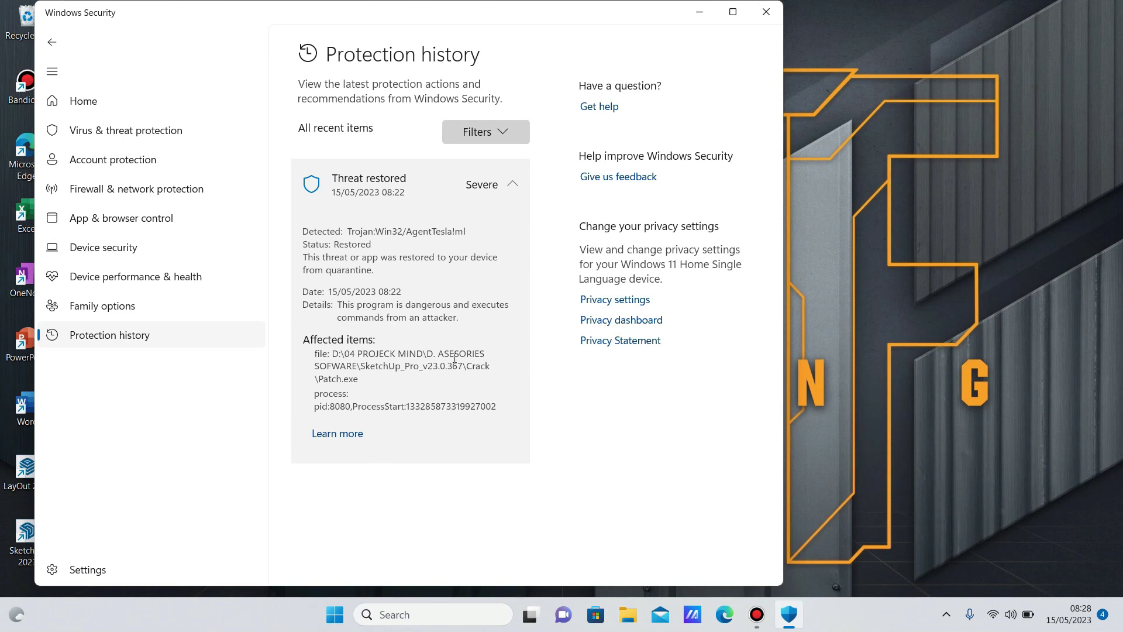
left_click(766, 12)
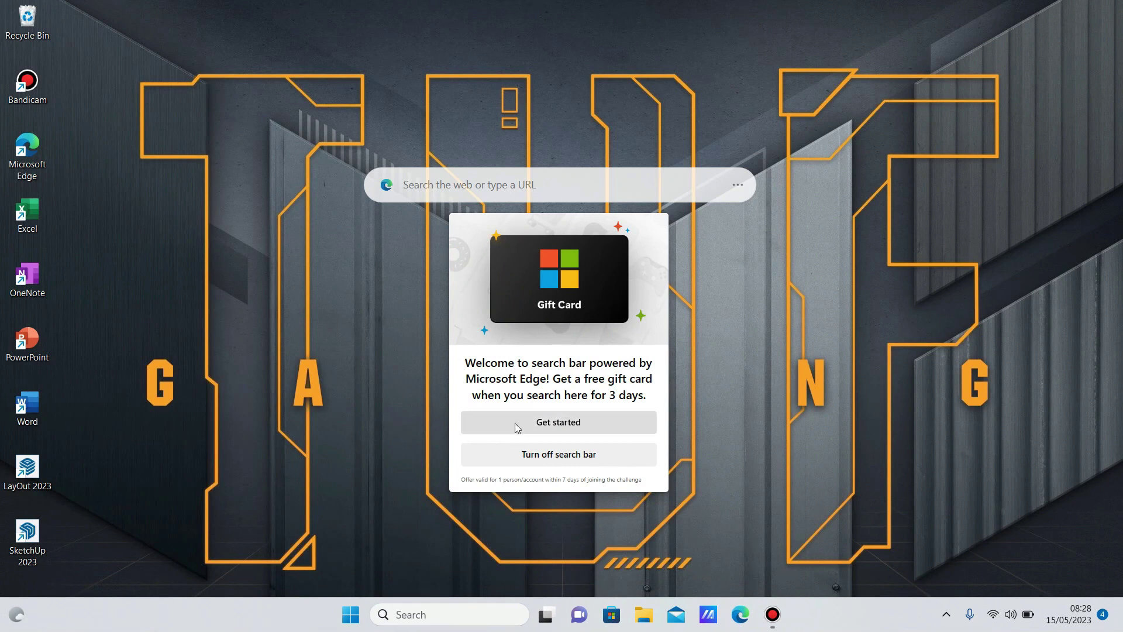
Turn off the Edge search bar welcome card on the desktop.
left_click(520, 457)
right_click(528, 458)
left_click(482, 342)
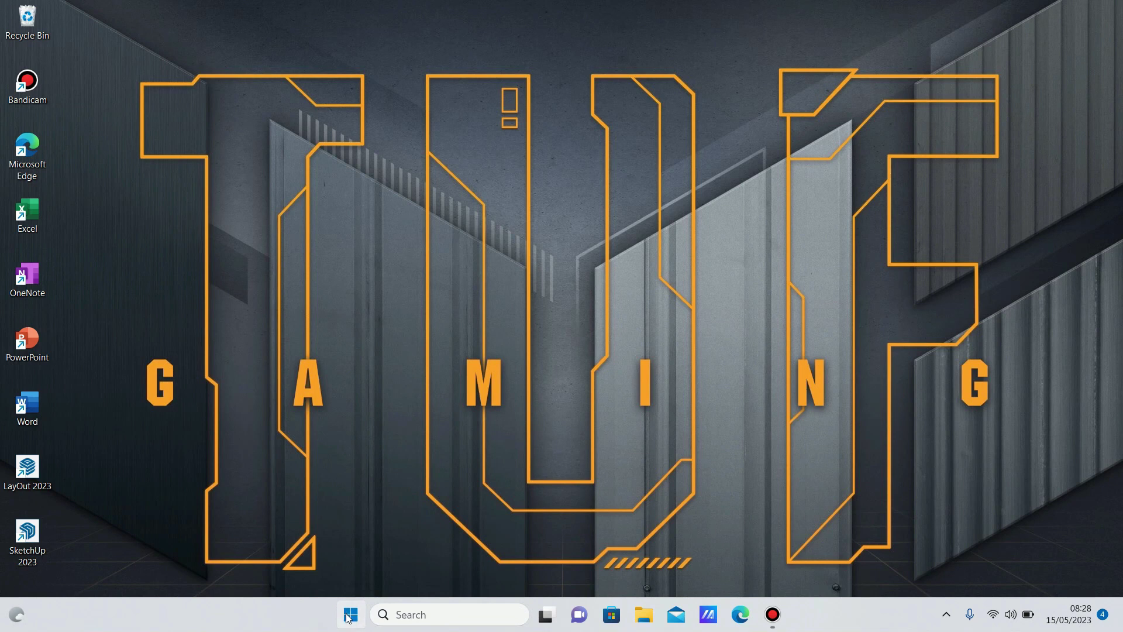
Open File Explorer and enable View > Show > Hidden items.
left_click(351, 614)
left_click(643, 614)
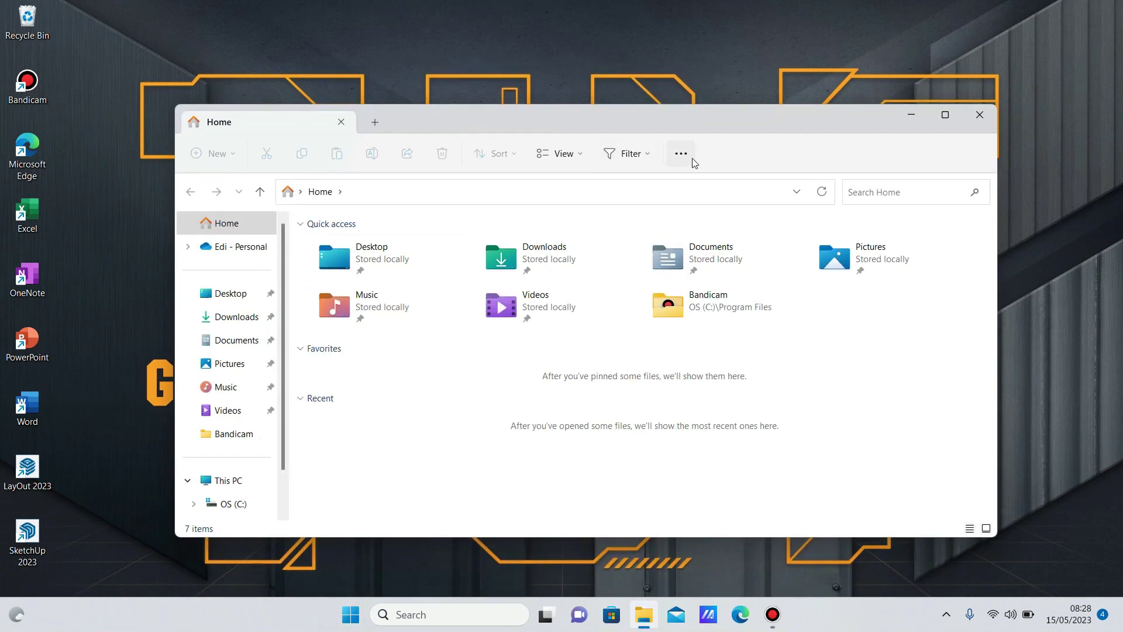
left_click(680, 153)
left_click(582, 162)
mouse_move(585, 403)
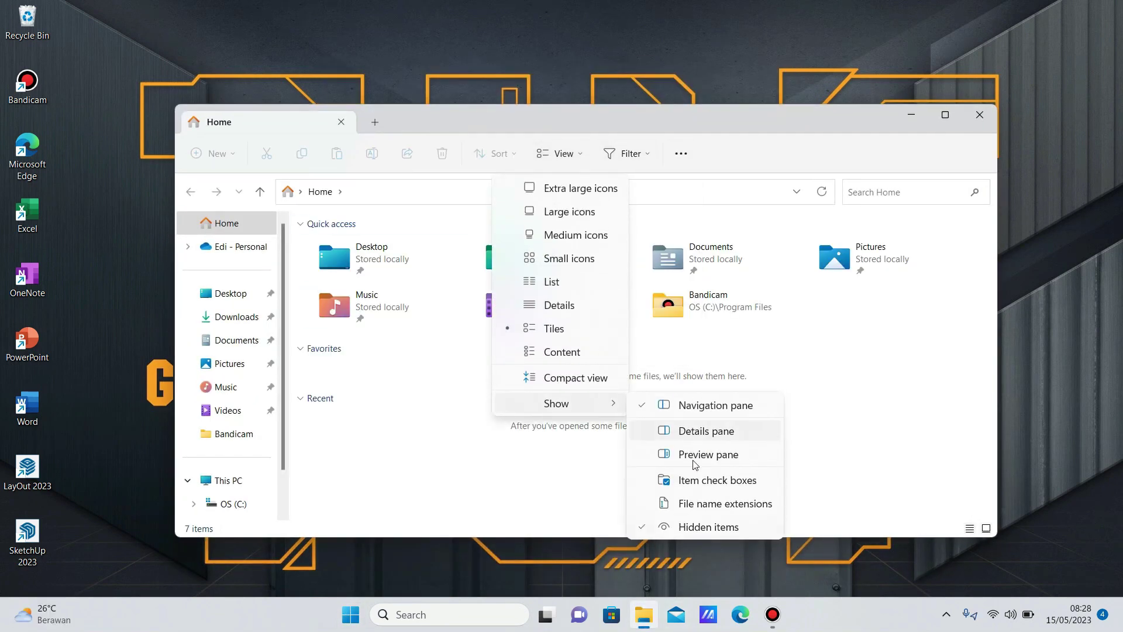
left_click(661, 525)
Browse to C:\ProgramData\Microsoft\Windows Defender\Scans\History.
left_click(234, 504)
double_click(375, 389)
scroll(366, 386, "down", 2)
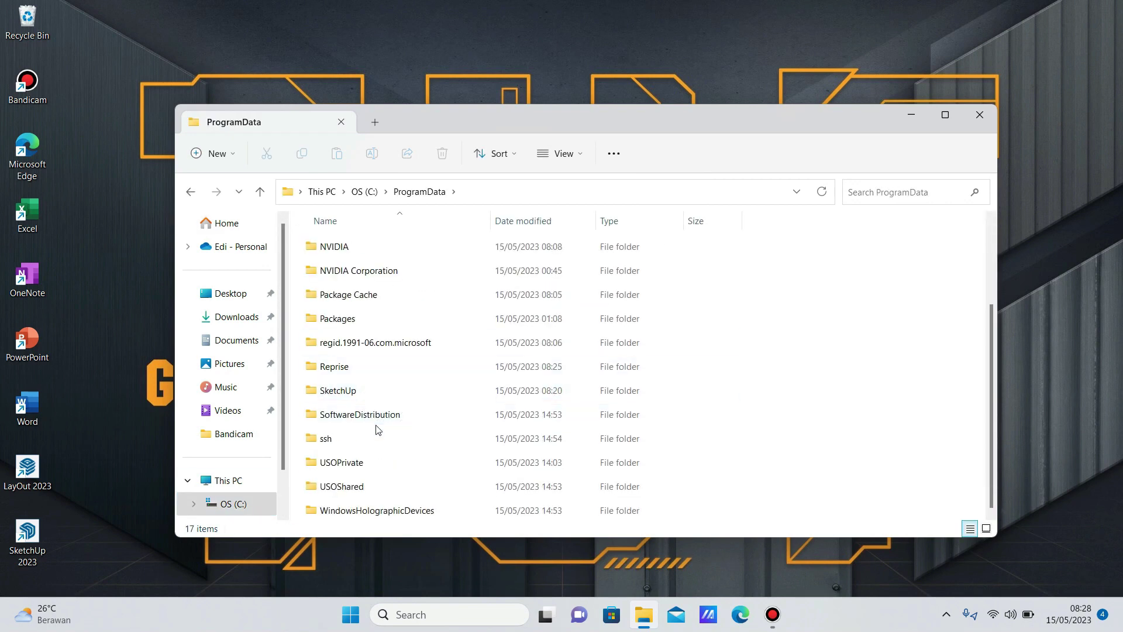
scroll(369, 351, "up", 2)
double_click(371, 318)
scroll(375, 345, "down", 6)
scroll(378, 375, "down", 1)
scroll(374, 384, "up", 3)
scroll(374, 385, "down", 3)
double_click(375, 365)
scroll(380, 390, "down", 1)
double_click(368, 437)
double_click(345, 269)
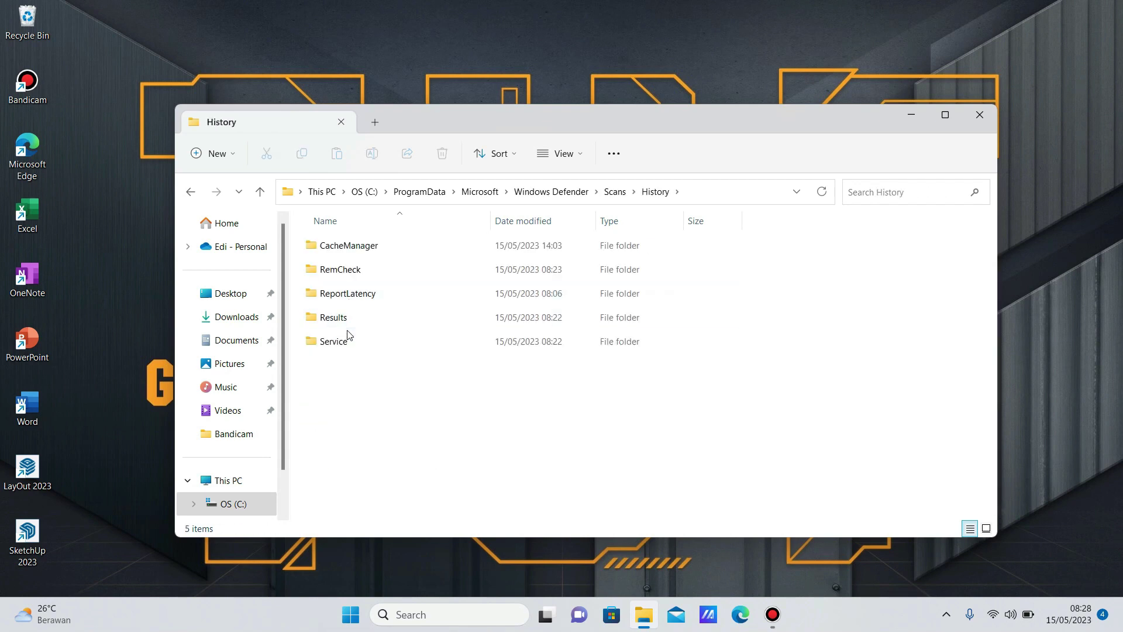
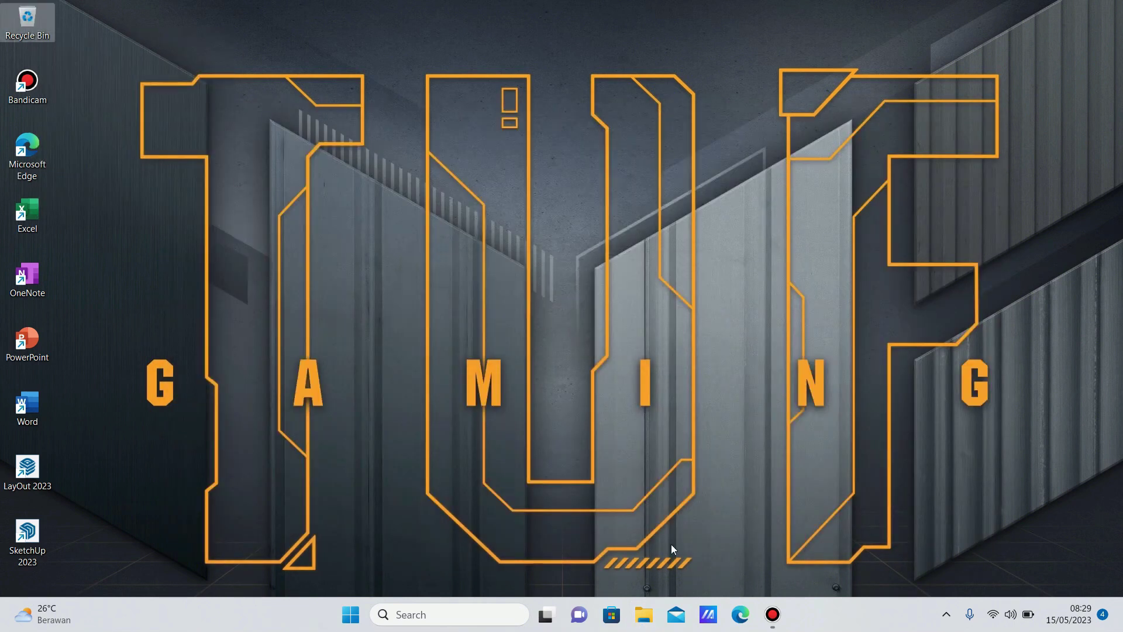
Run Disk Cleanup on OS (C:) with system files included and permanently delete them (about 19.7 MB).
left_click(644, 614)
left_click(243, 513)
left_click(614, 153)
left_click(556, 187)
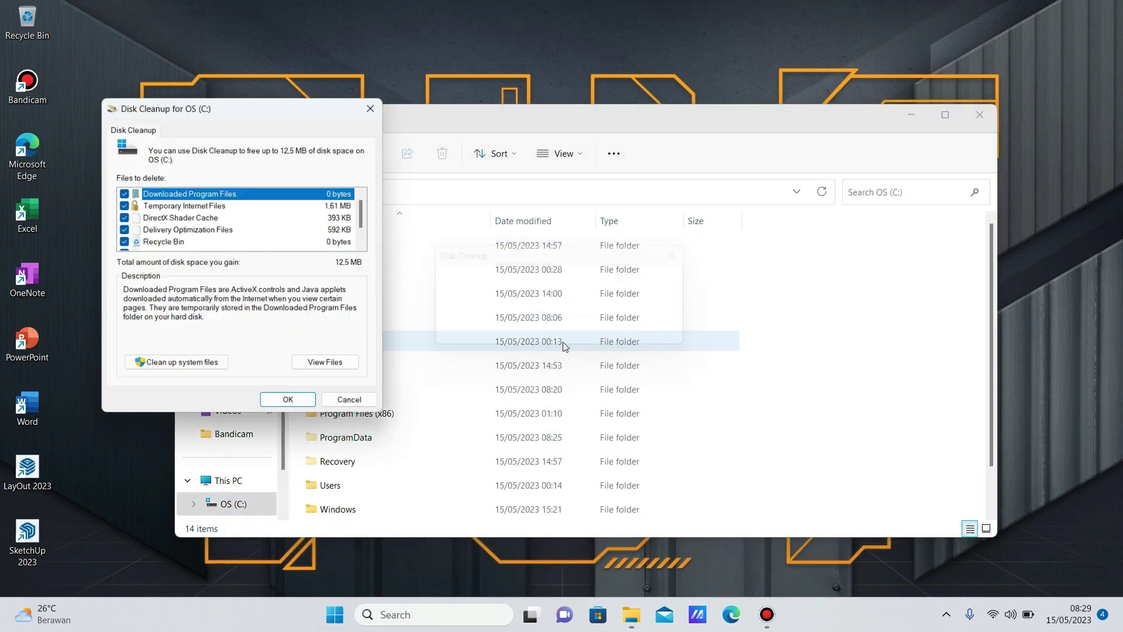
scroll(363, 212, "down", 1)
left_click(176, 366)
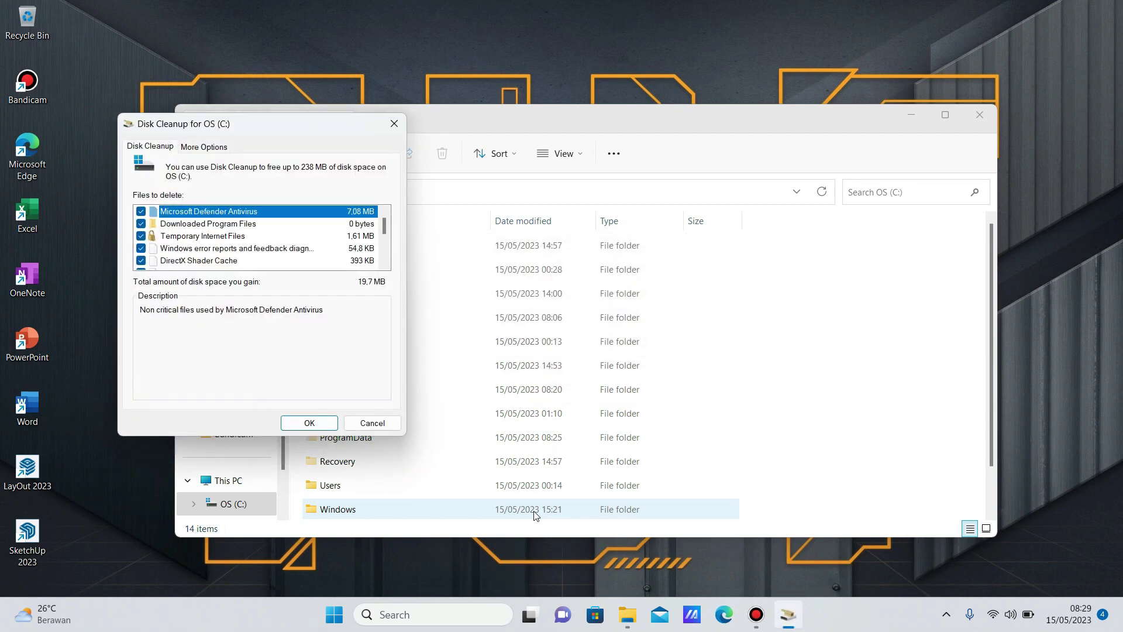
left_click(309, 423)
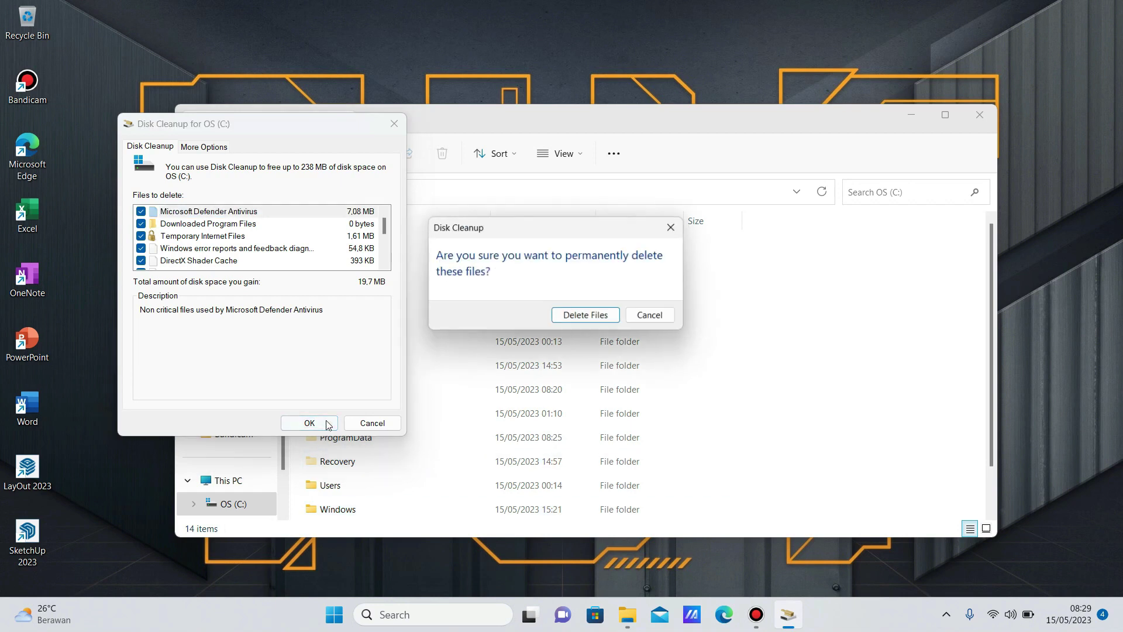
left_click(584, 321)
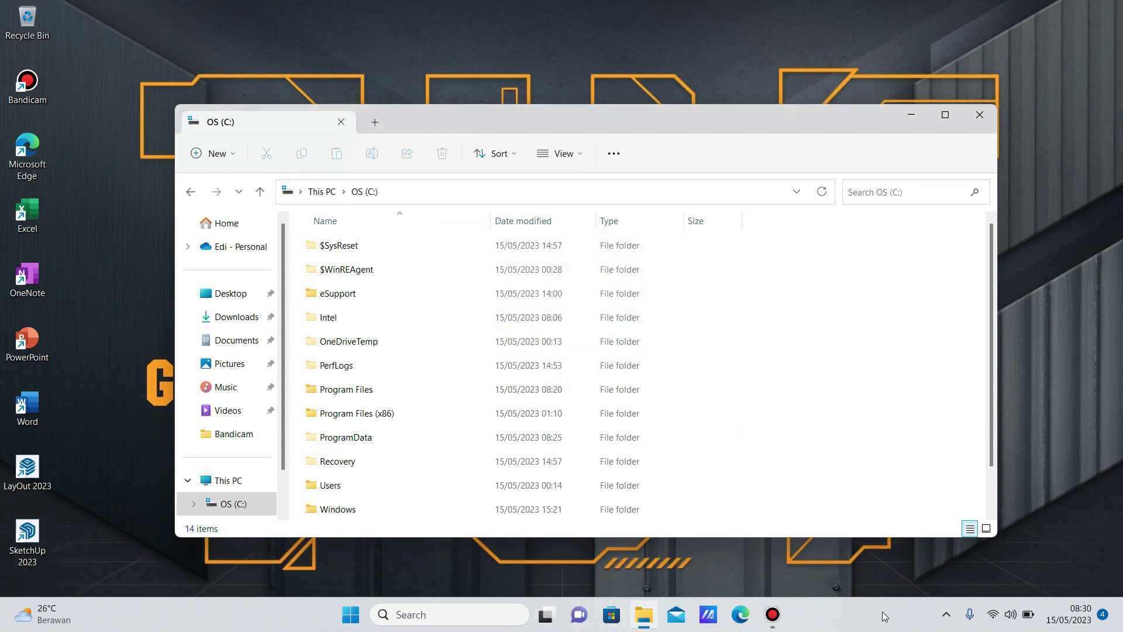
Check Windows Security's Virus & threat protection history for recent actions, then close it.
left_click(947, 614)
left_click(946, 575)
left_click(353, 226)
left_click(337, 322)
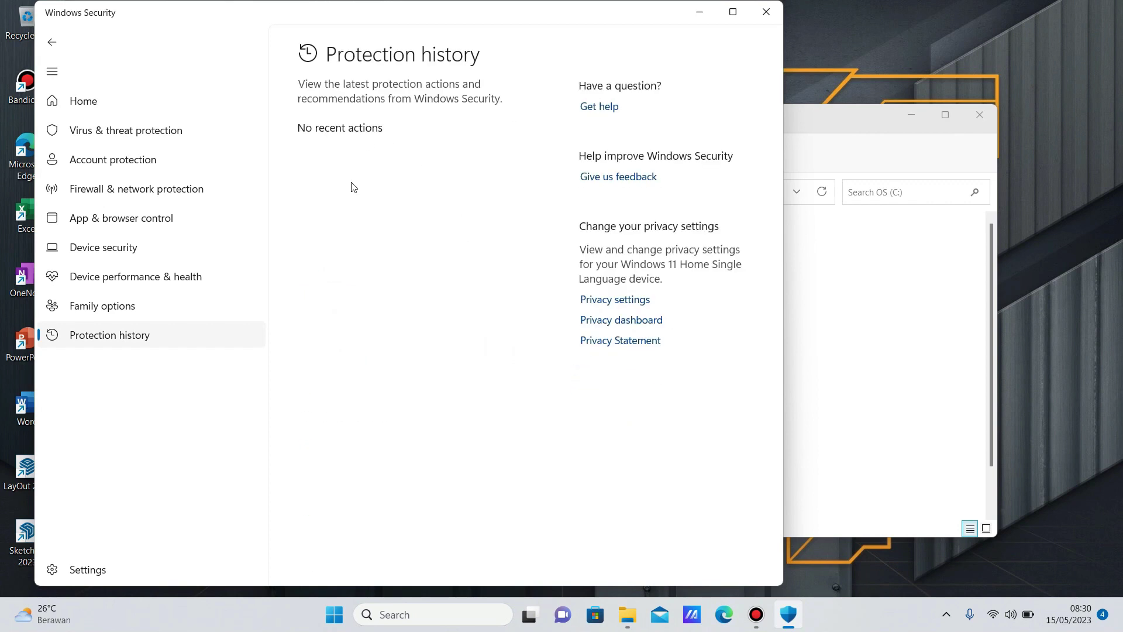
left_click(52, 41)
left_click(766, 11)
Turn off Show hidden items in File Explorer and close Explorer.
left_click(614, 153)
left_click(585, 398)
left_click(477, 233)
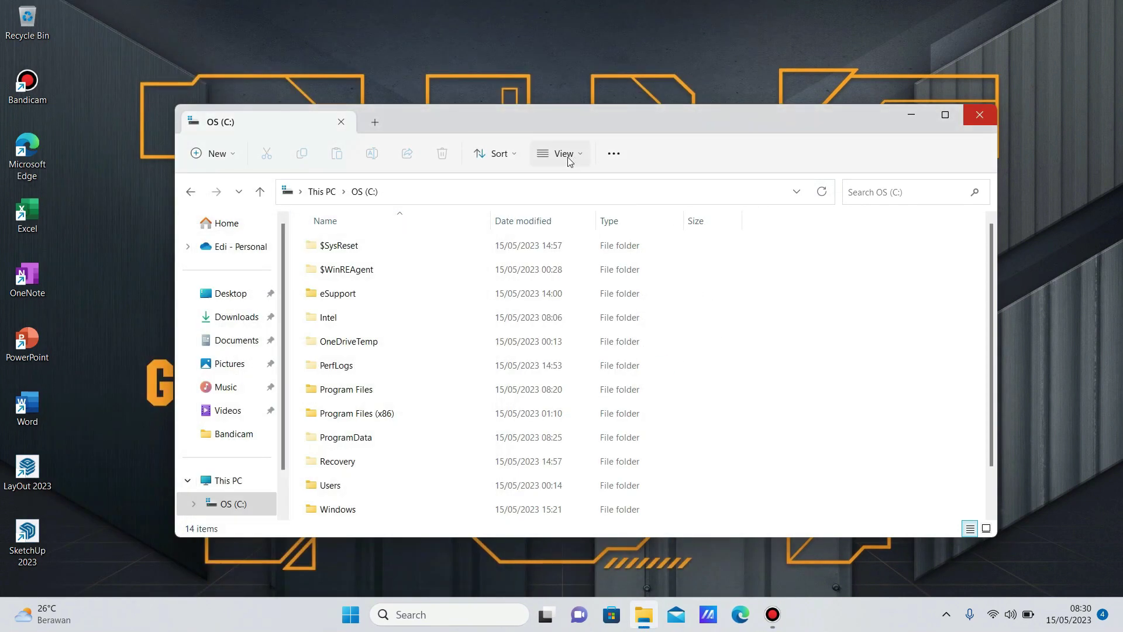
left_click(561, 153)
mouse_move(560, 409)
left_click(702, 526)
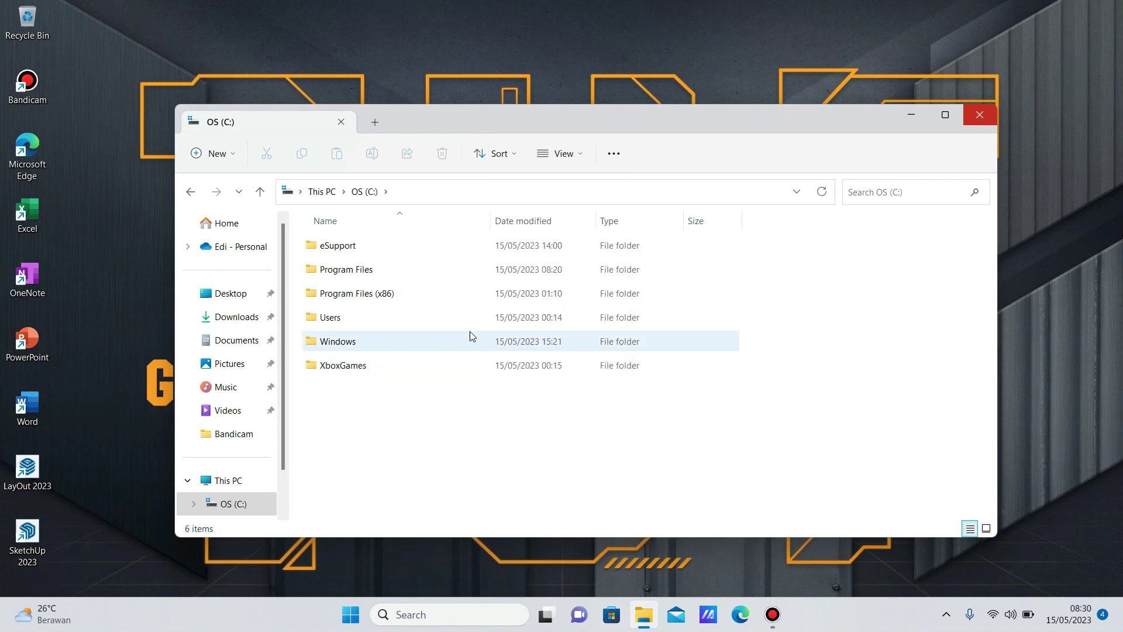
left_click(980, 119)
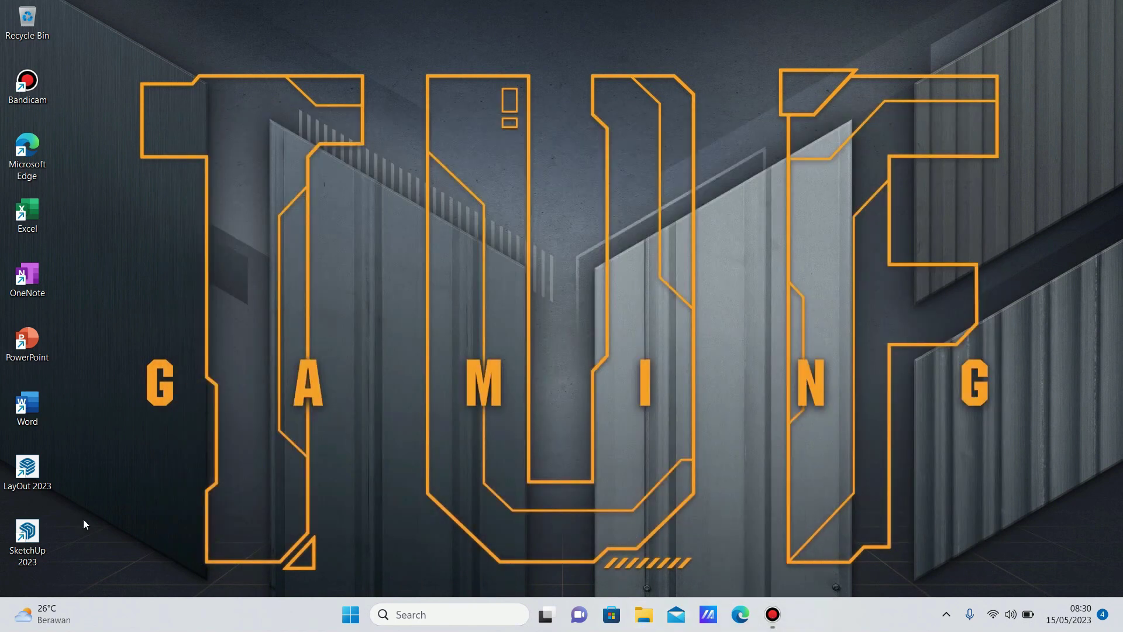
Refresh the desktop twice and launch SketchUp 2023 from its desktop shortcut.
left_click(41, 534)
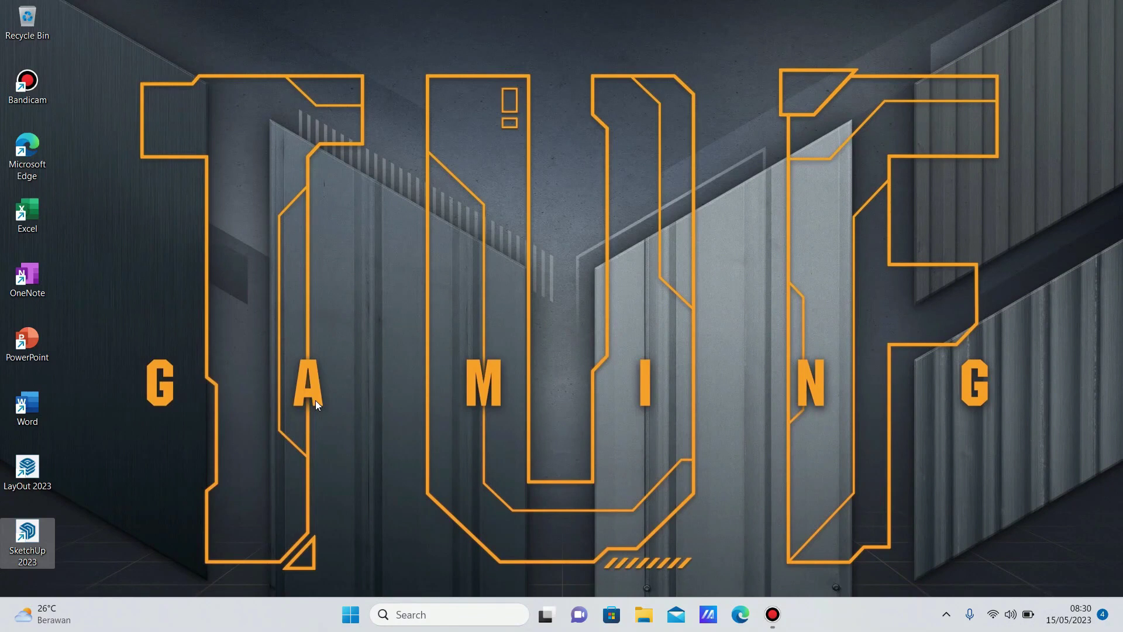
right_click(275, 321)
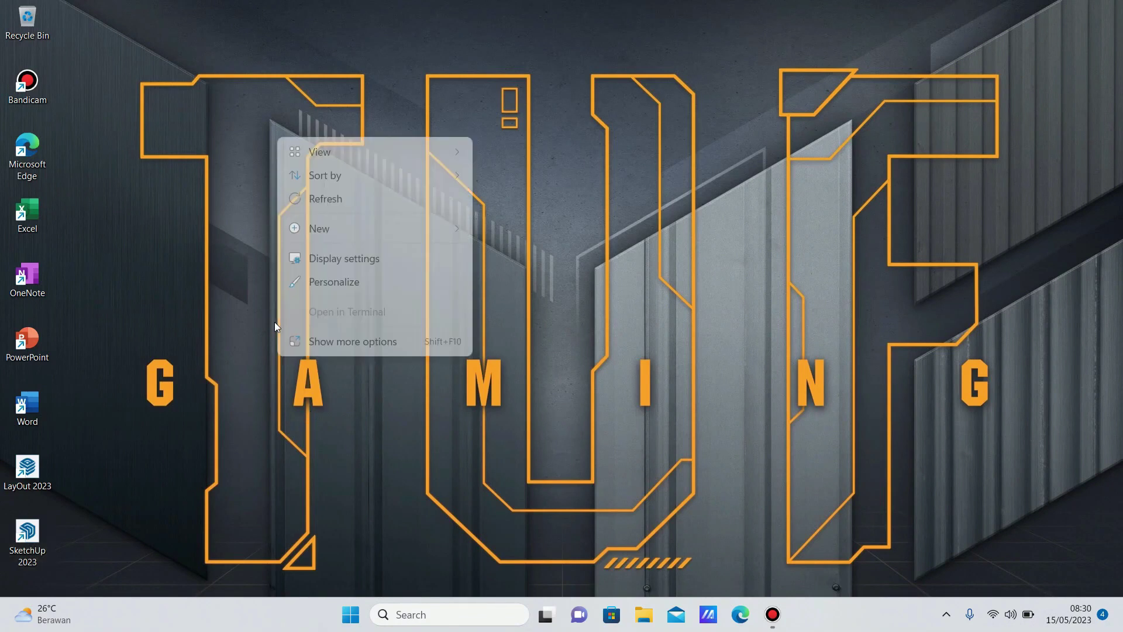
left_click(331, 202)
right_click(251, 220)
left_click(297, 281)
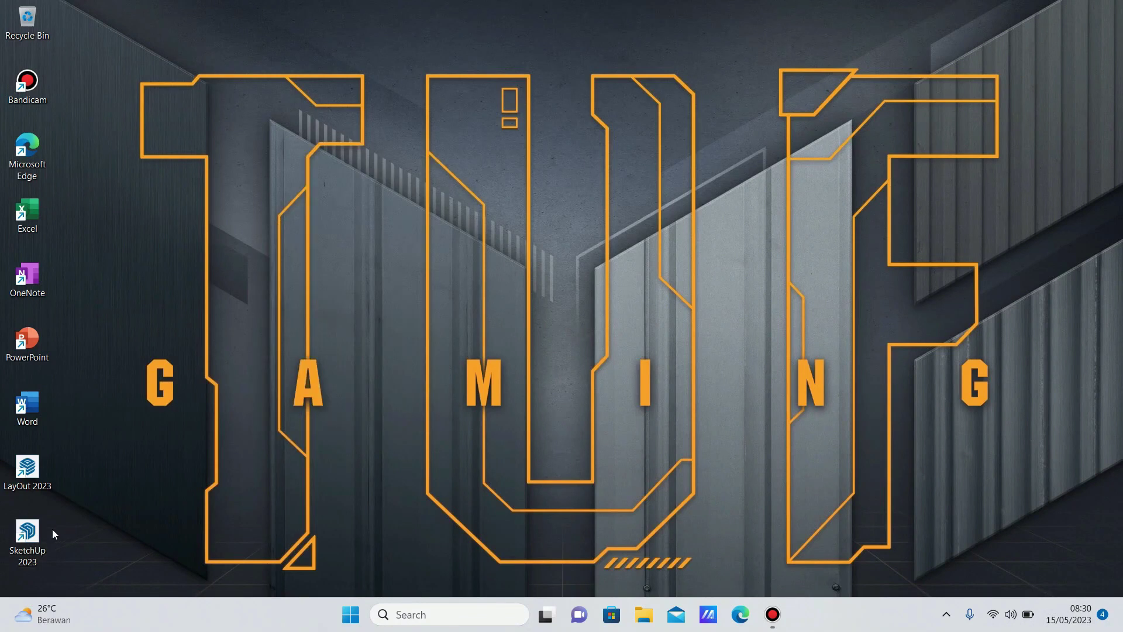
double_click(41, 532)
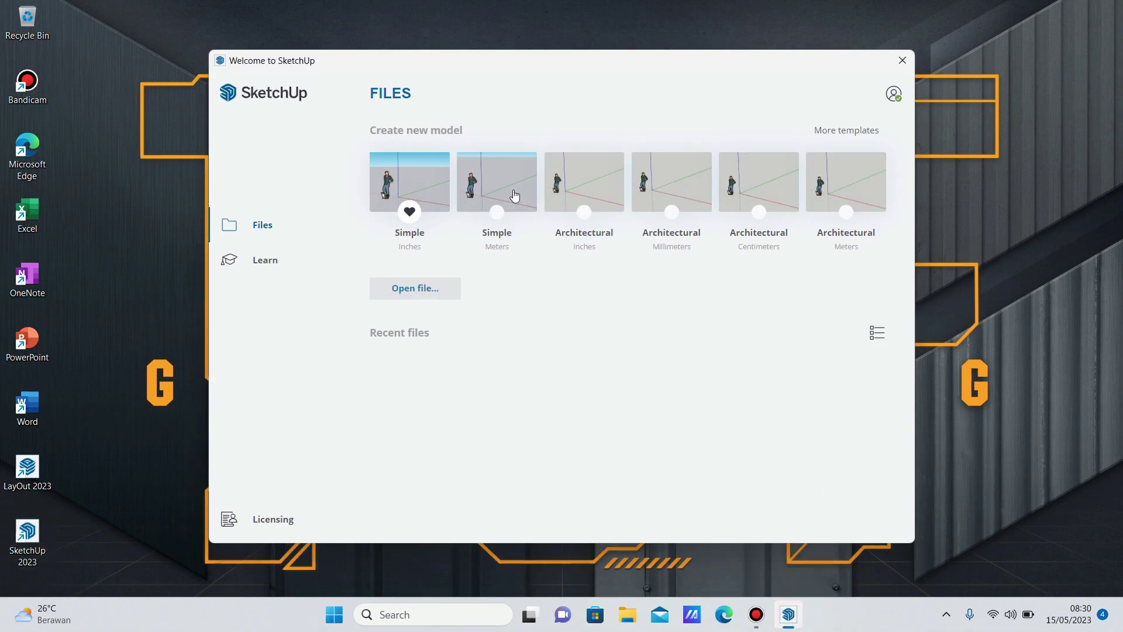
Start a template model, close the Welcome window, dismiss the offline notice and orbit the view.
left_click(698, 218)
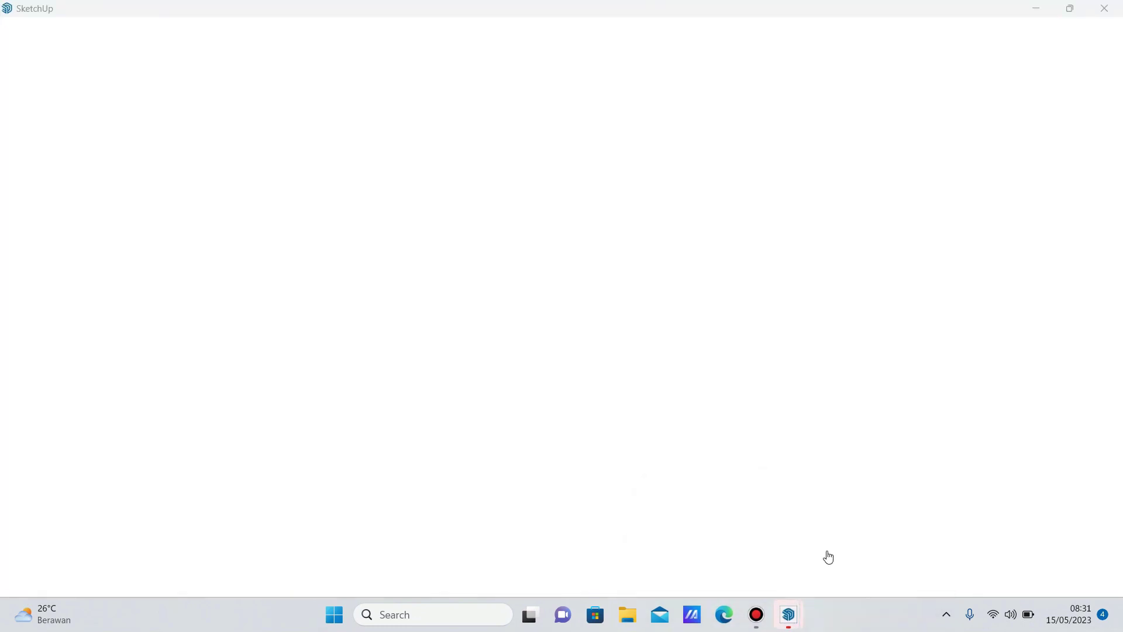
left_click(728, 552)
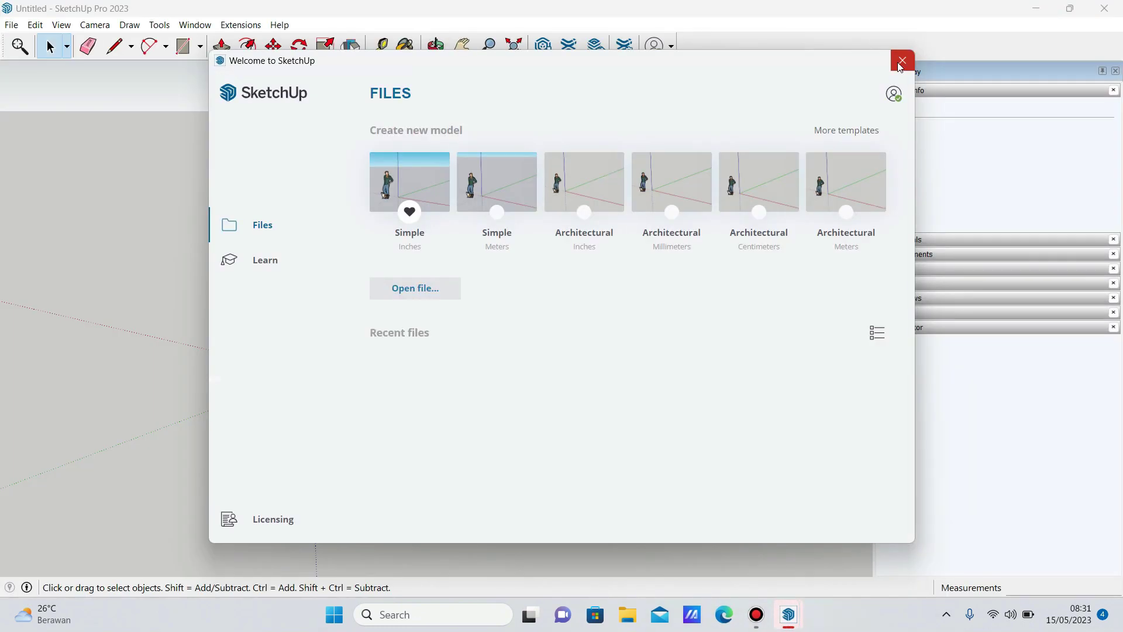
left_click(902, 60)
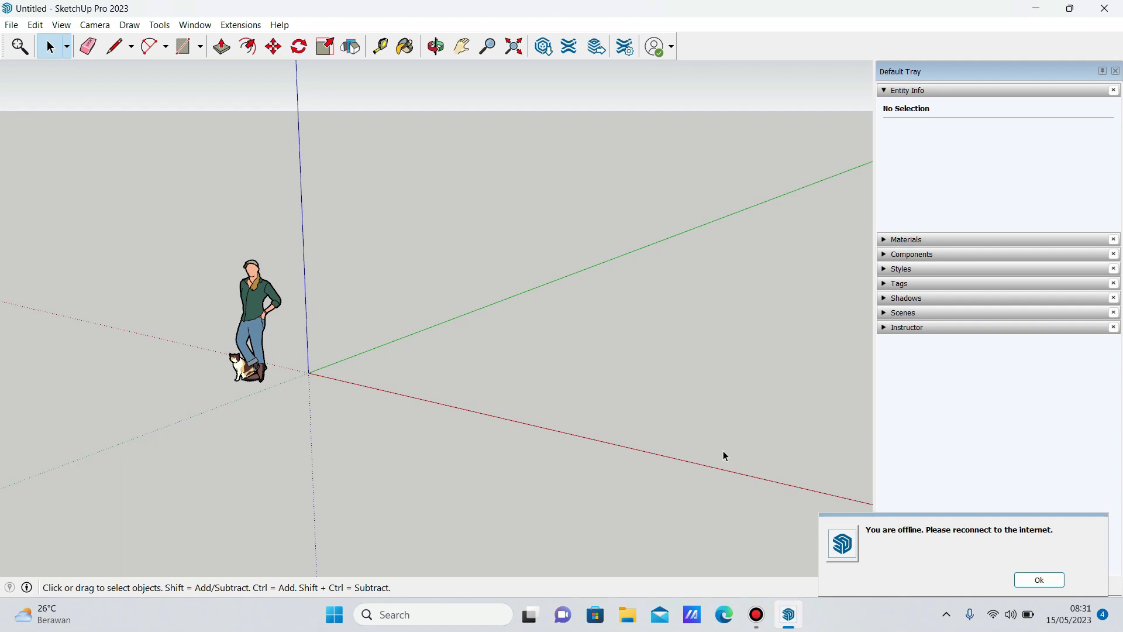
left_click(1054, 585)
left_click_drag(148, 279, 465, 268)
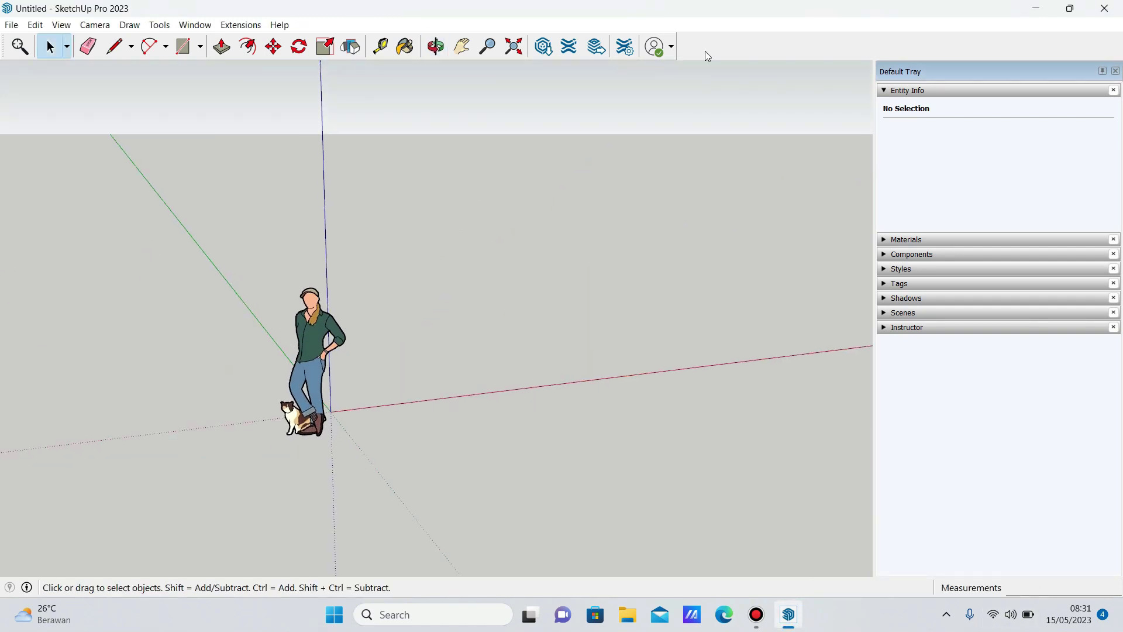
Hide the Getting Started toolbar and briefly look at Model Info.
right_click(706, 55)
left_click(721, 147)
right_click(654, 27)
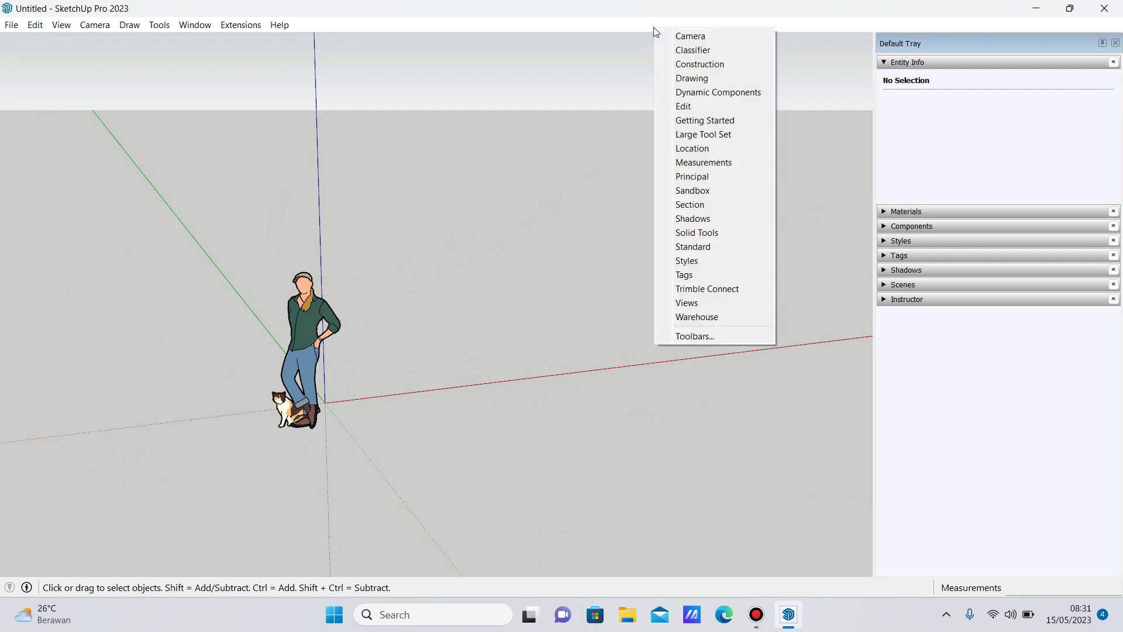
left_click(206, 28)
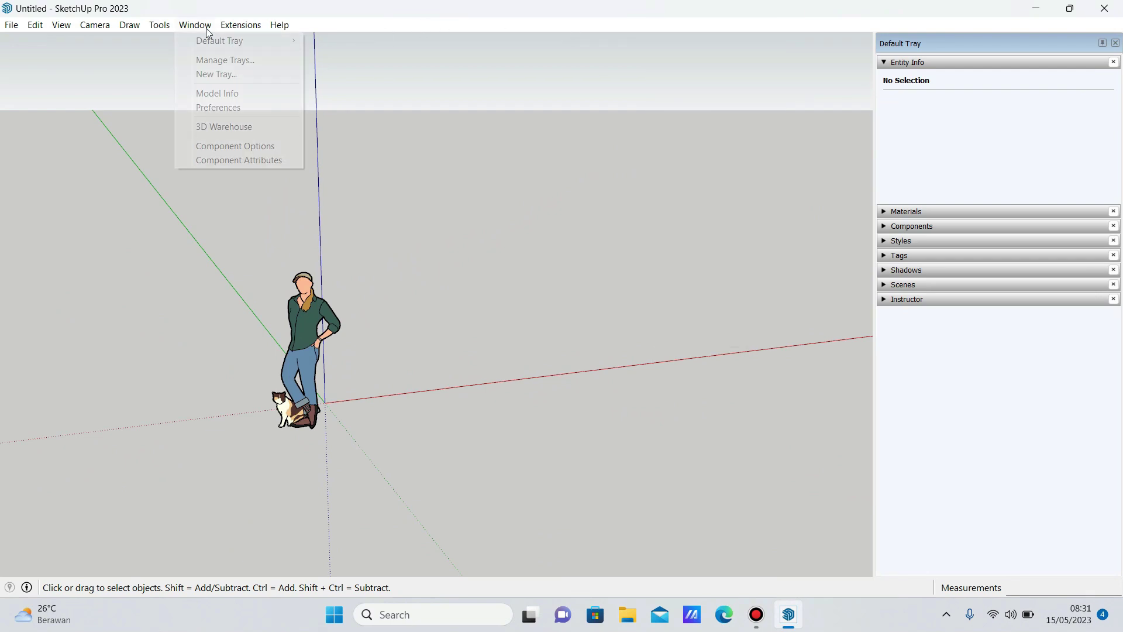
left_click(225, 93)
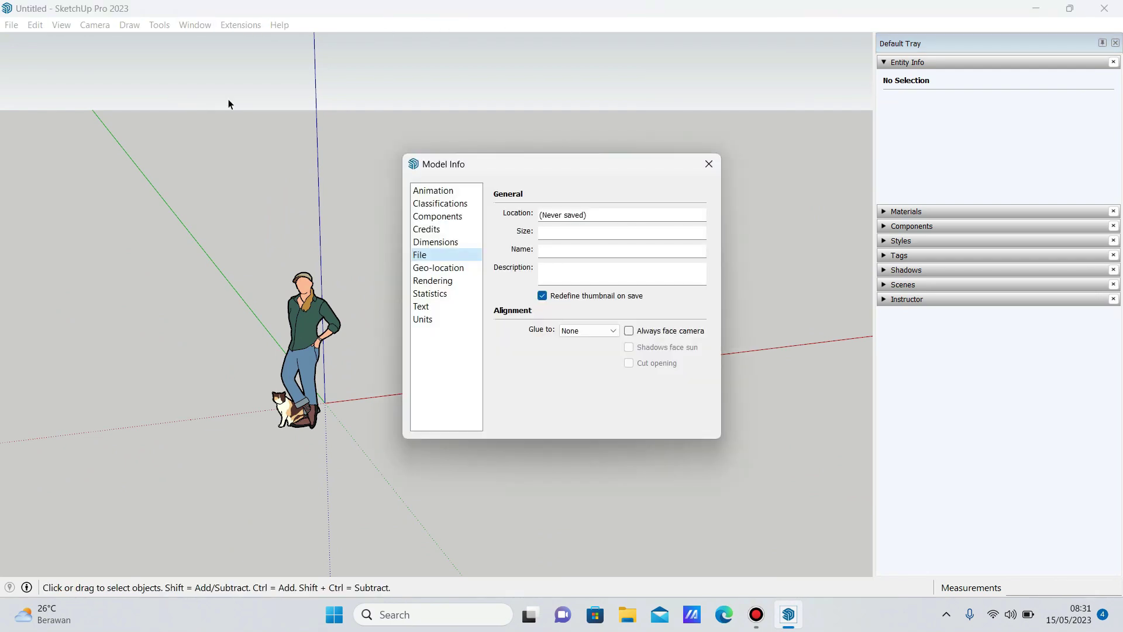
left_click(708, 165)
Show the Large Tool Set toolbar and open Window > Preferences.
right_click(323, 28)
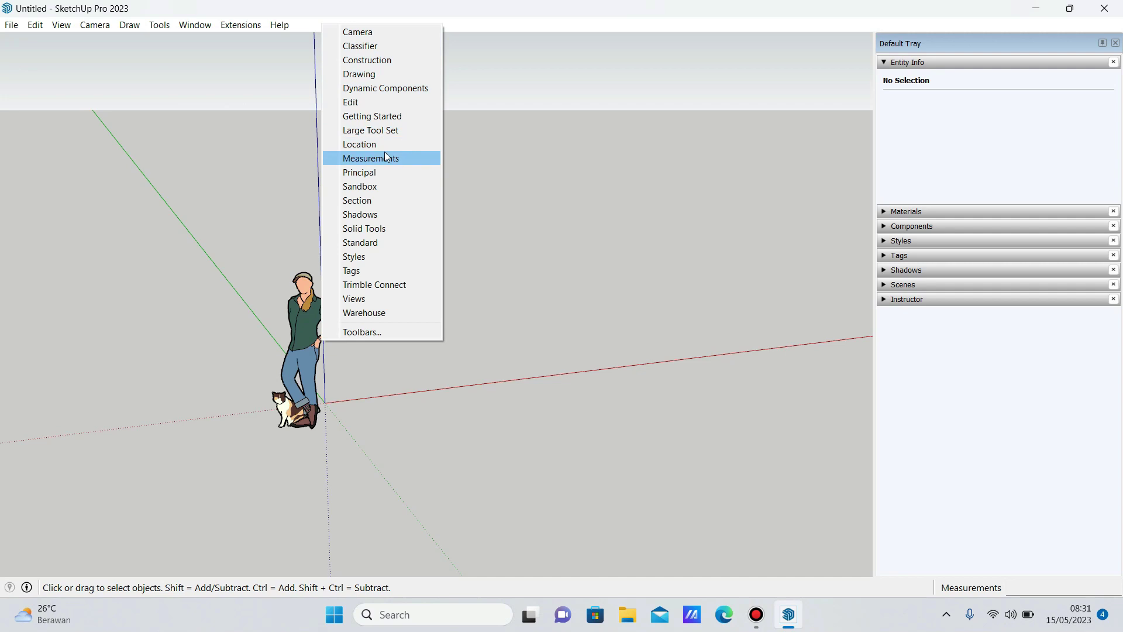
left_click(384, 129)
left_click(194, 24)
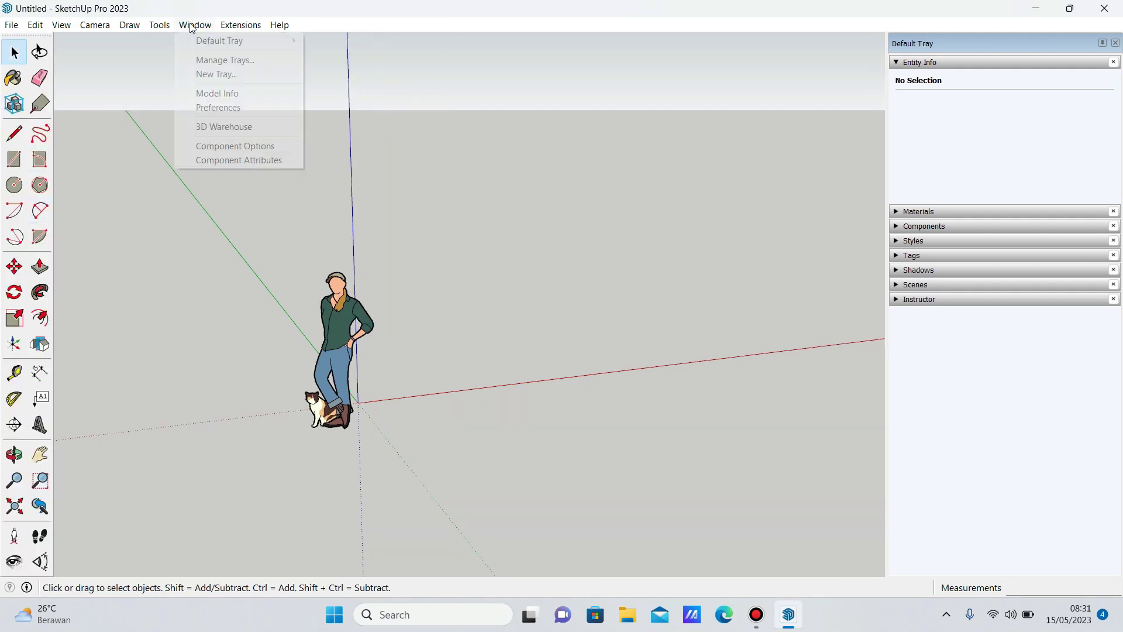
left_click(221, 103)
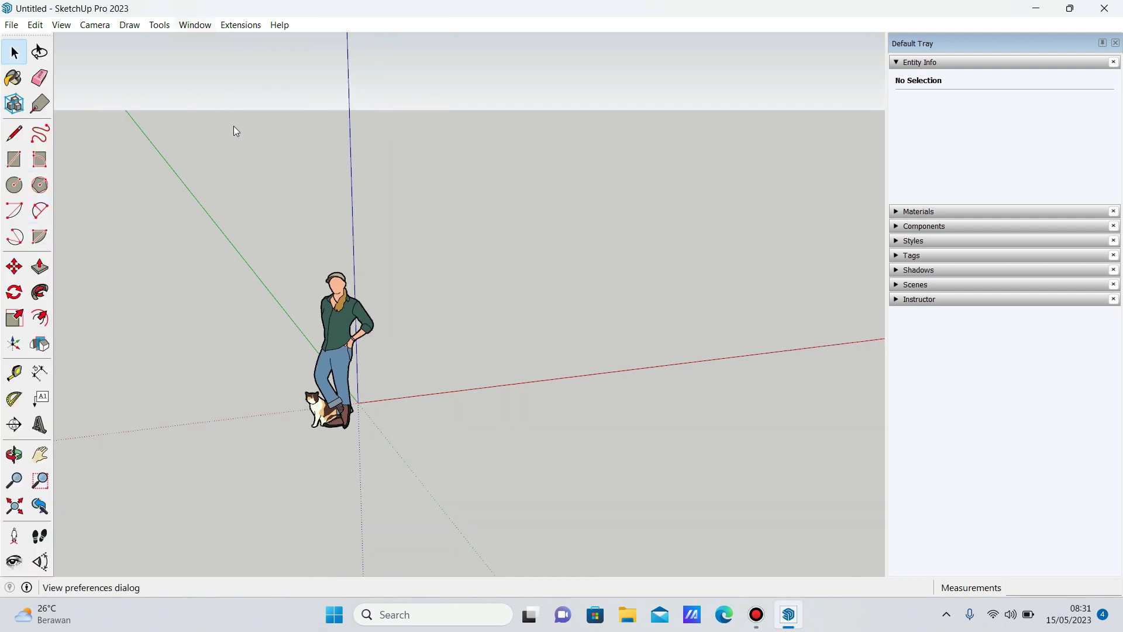
Browse the Preferences pages, from Template and Workspace to Accessibility, then close with OK.
left_click(448, 302)
left_click(460, 316)
left_click(459, 290)
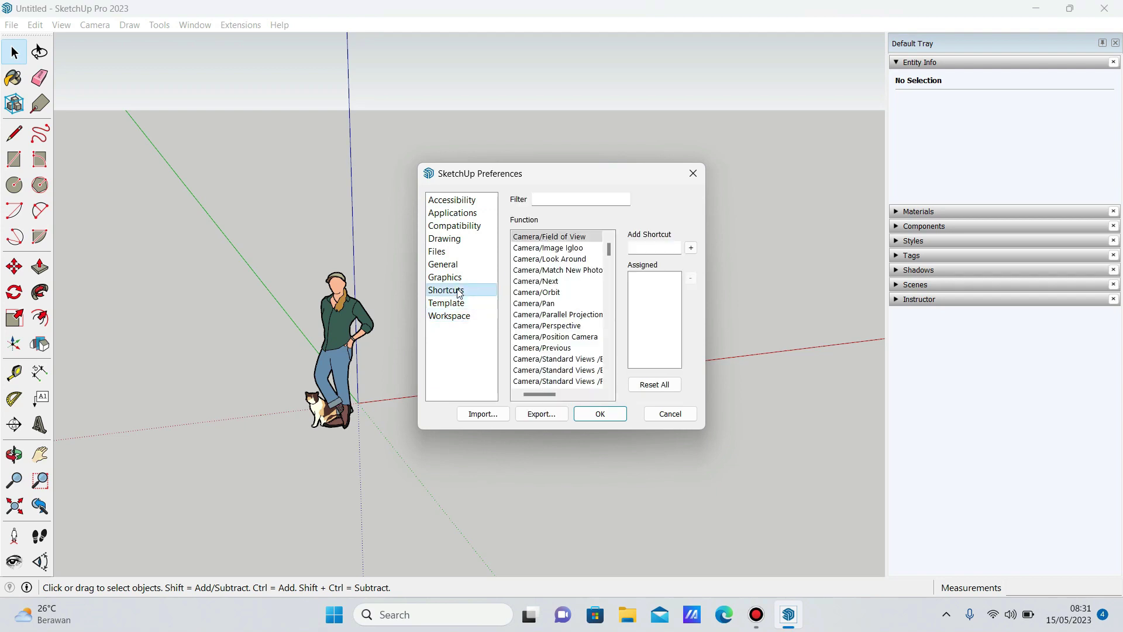
left_click(457, 277)
left_click(456, 264)
left_click(456, 252)
left_click(456, 239)
left_click(457, 225)
left_click(459, 213)
left_click(461, 202)
left_click(457, 225)
left_click(459, 213)
left_click(456, 226)
left_click(616, 414)
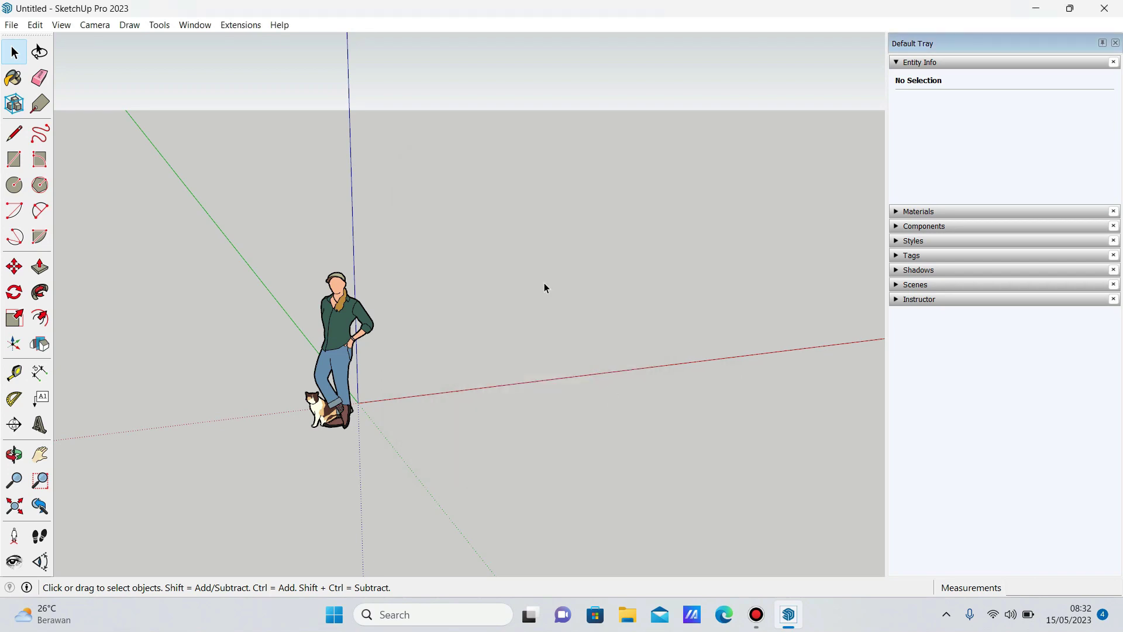
Review the Model Info pages: Text, Units, Statistics, Geo-location, File, Dimensions, Components, Animation, Rendering.
left_click(202, 25)
left_click(226, 104)
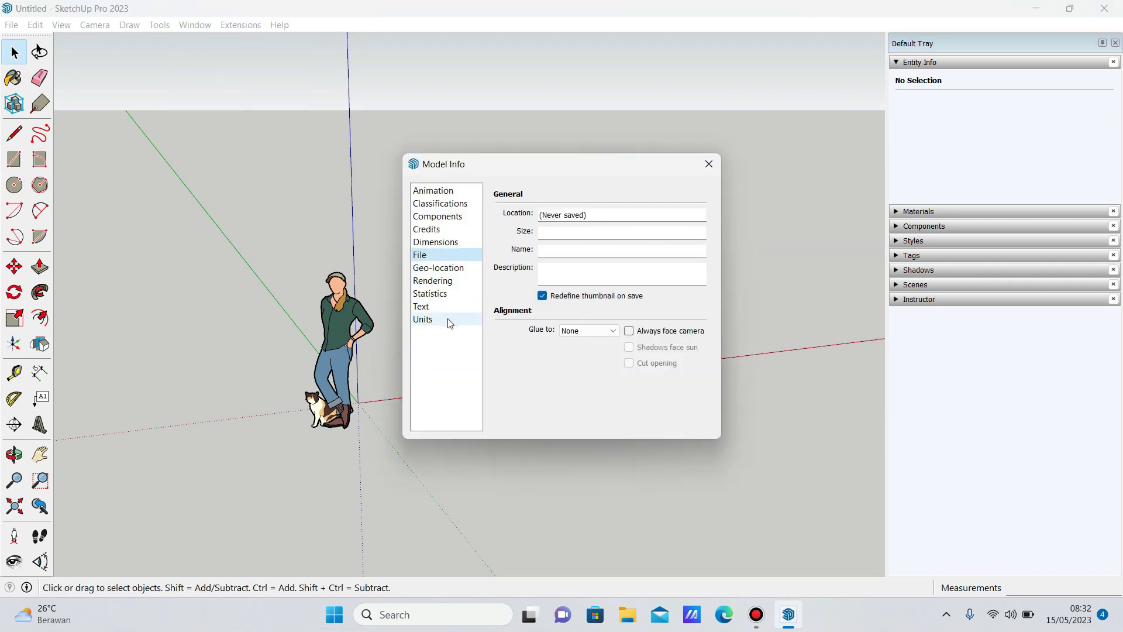
left_click(430, 306)
left_click(434, 319)
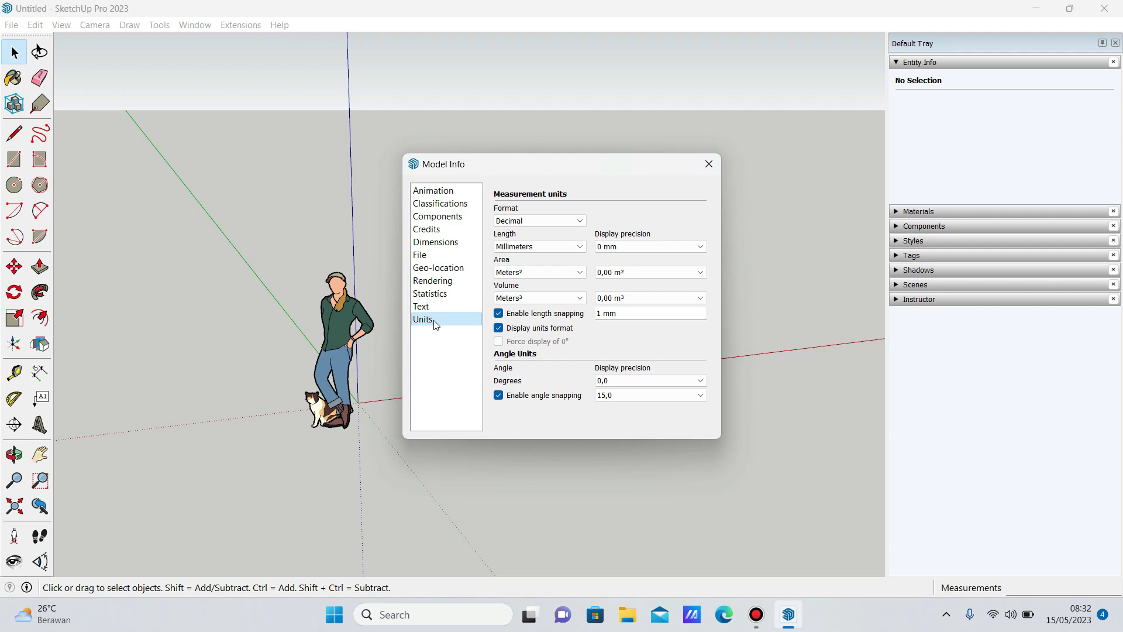
left_click(432, 306)
left_click(434, 293)
left_click(431, 269)
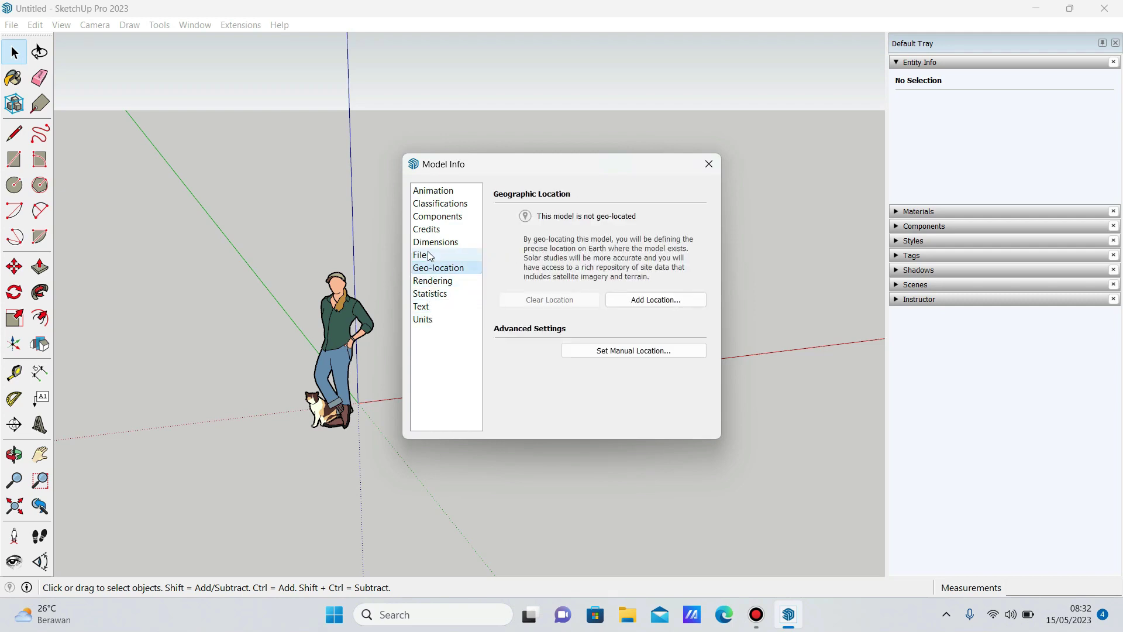
left_click(431, 255)
left_click(431, 242)
left_click(431, 229)
left_click(430, 217)
left_click(430, 205)
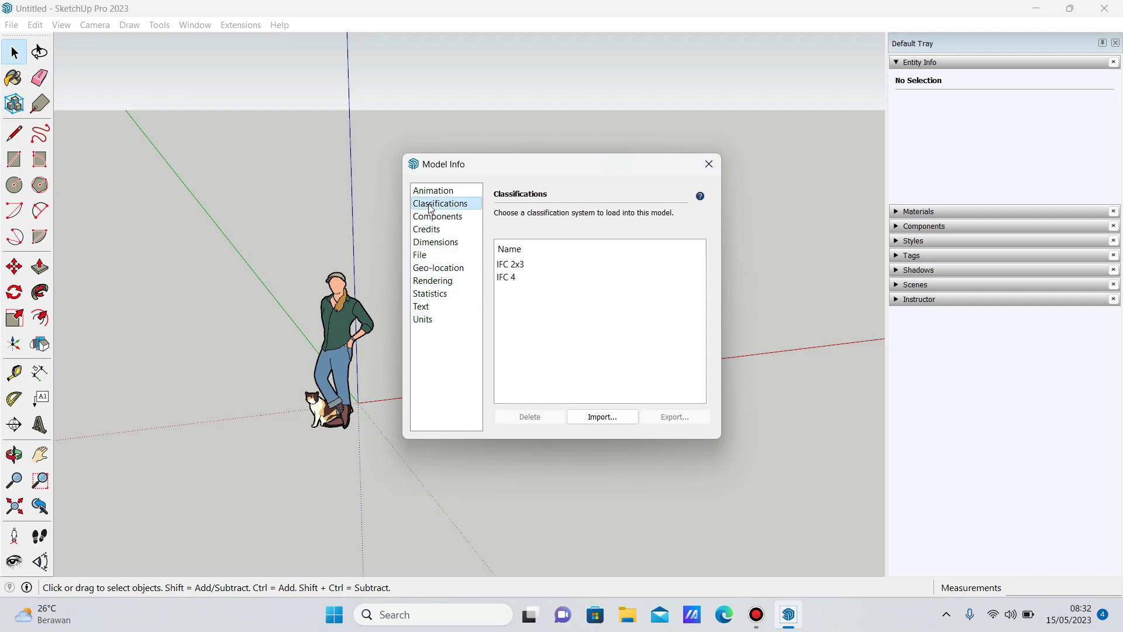
left_click(429, 195)
left_click(435, 318)
left_click(435, 305)
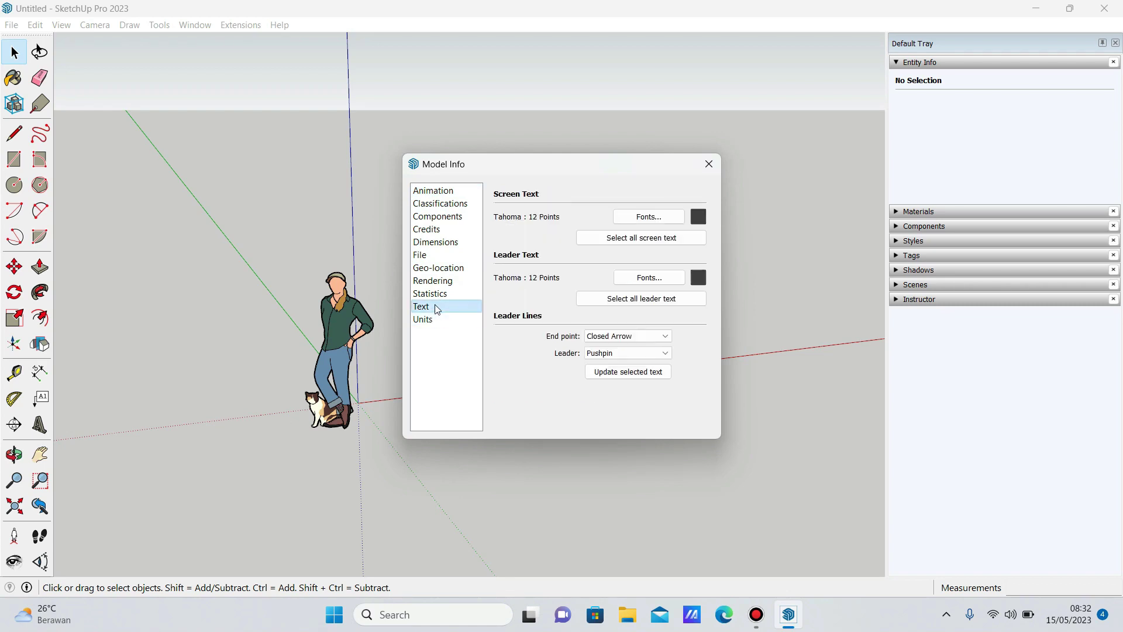
left_click(447, 294)
left_click(445, 281)
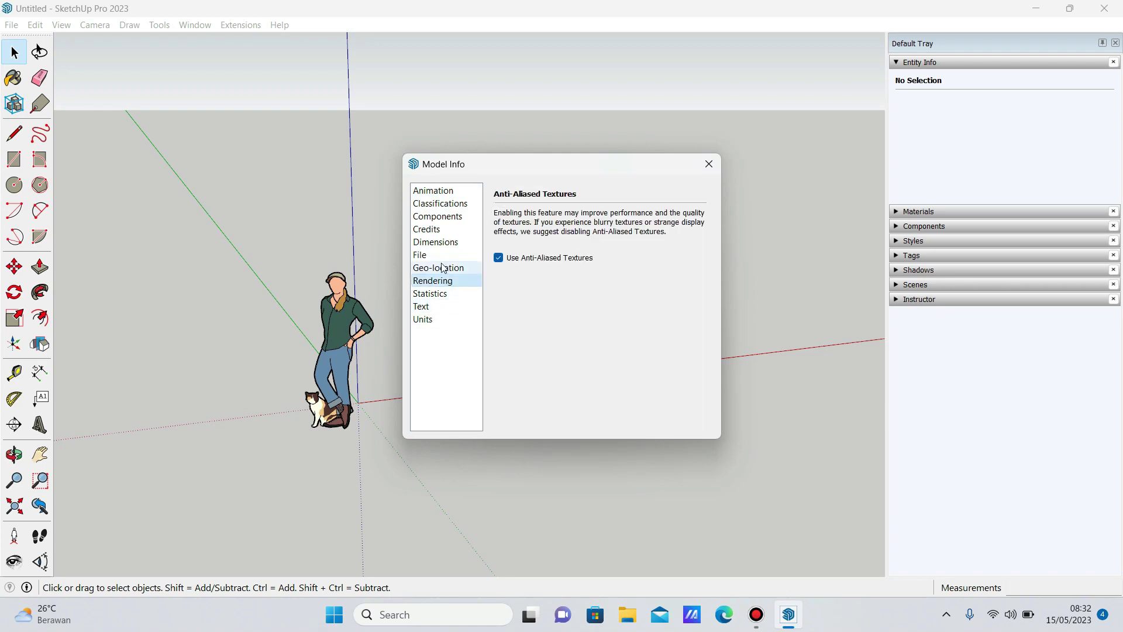
left_click(443, 268)
left_click(436, 255)
left_click(709, 163)
Turn off Use large tool buttons in Preferences > Workspace and confirm with OK.
left_click(195, 24)
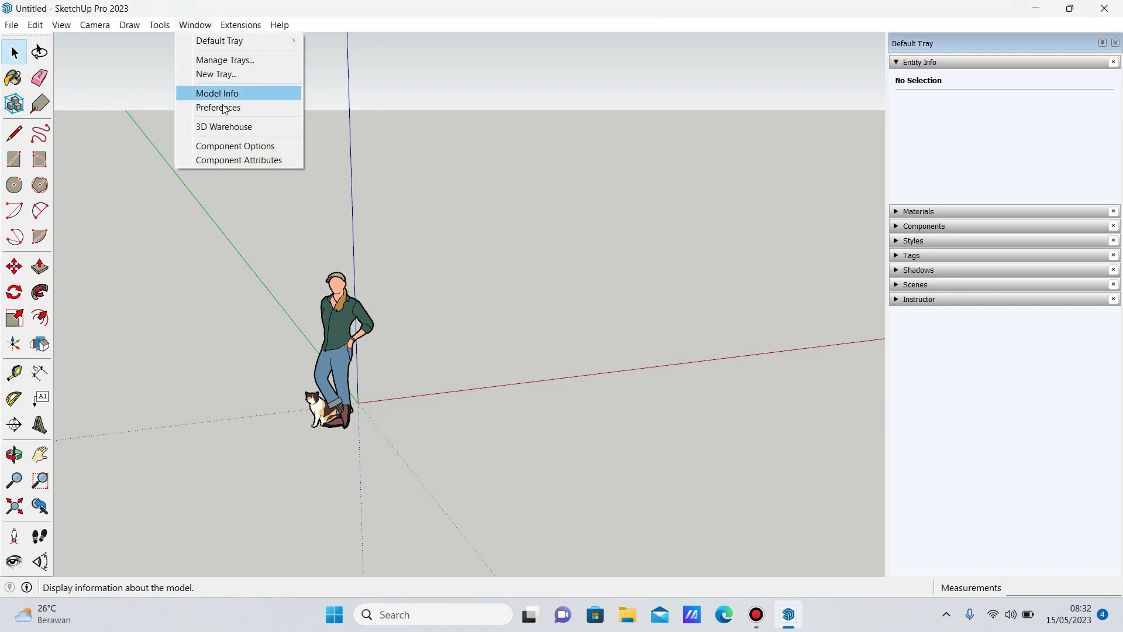
left_click(233, 102)
left_click(448, 316)
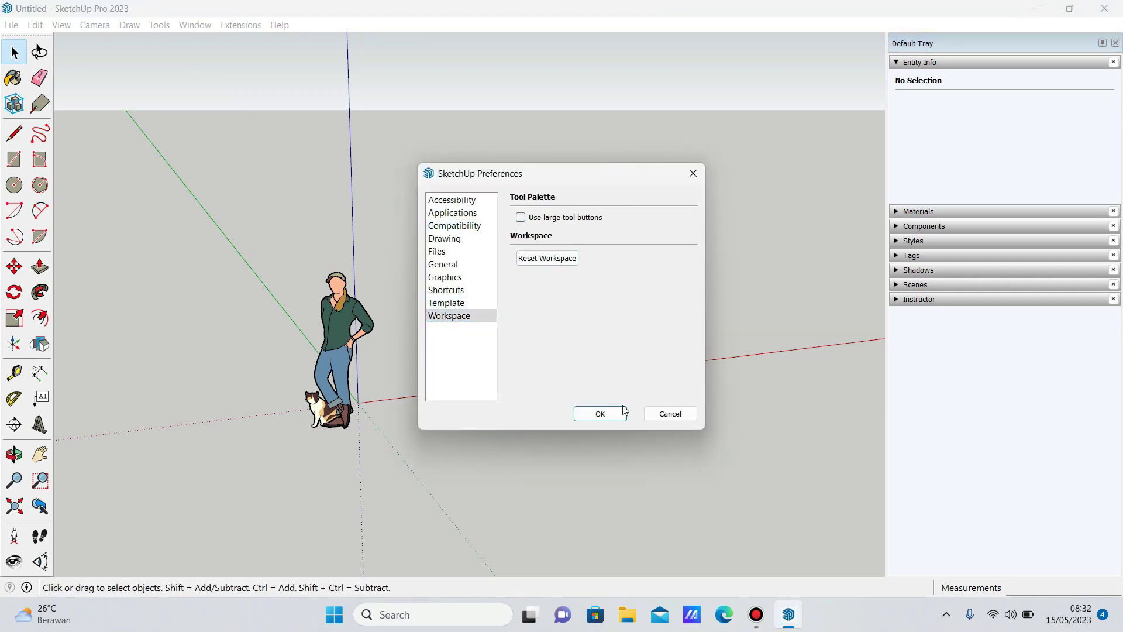
left_click(608, 413)
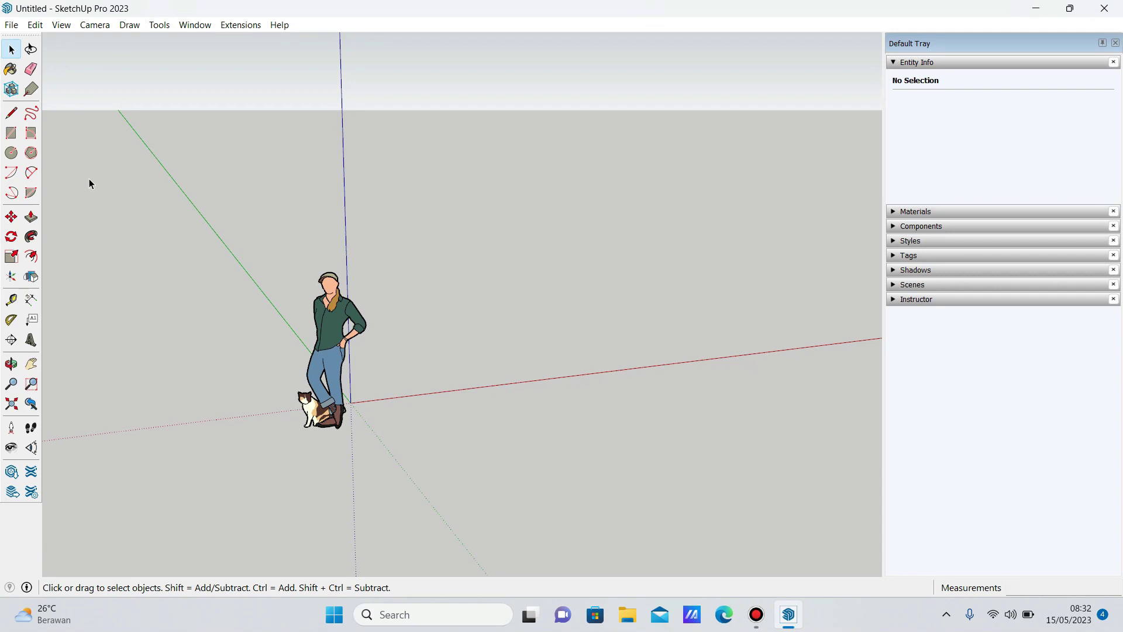
Enable the Section, Solid Tools and Views toolbars.
right_click(340, 25)
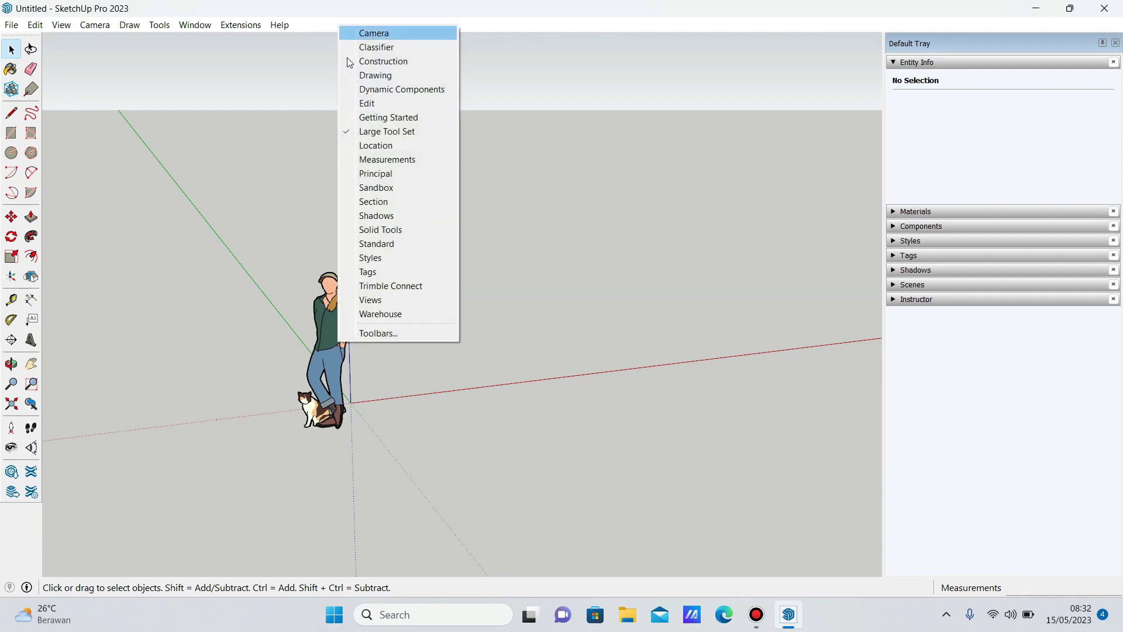
left_click(374, 203)
right_click(257, 41)
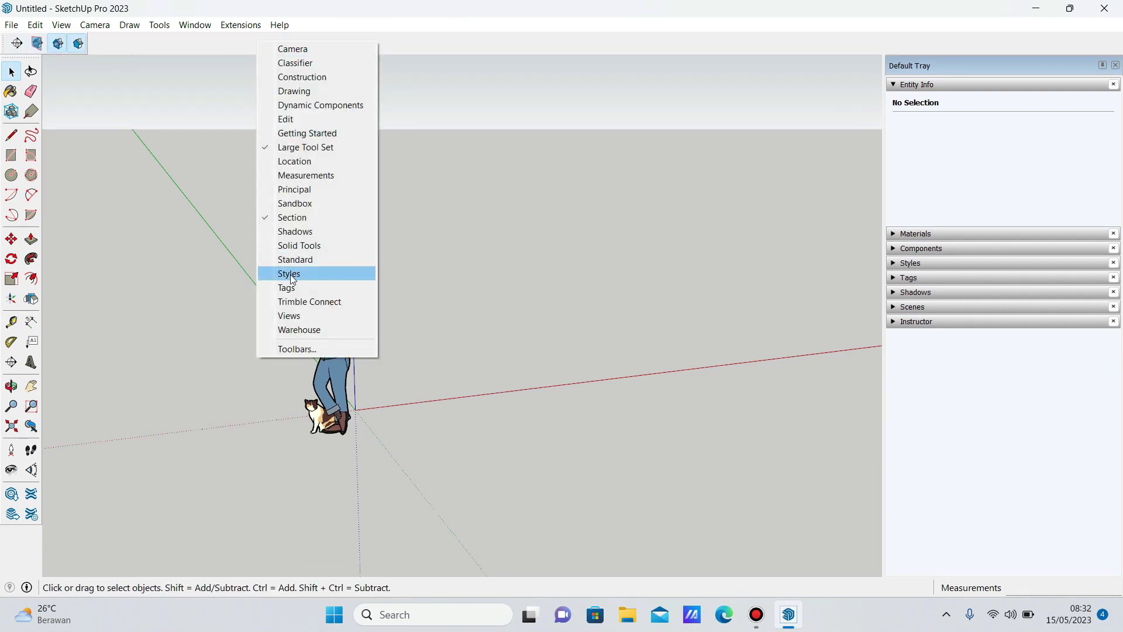
left_click(296, 245)
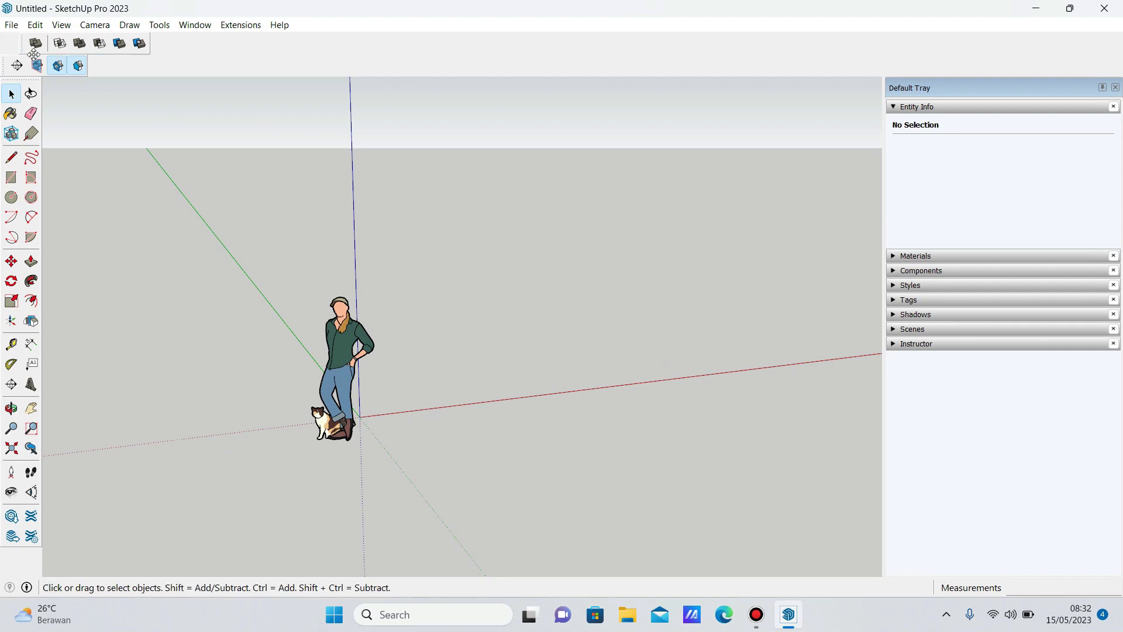
right_click(239, 45)
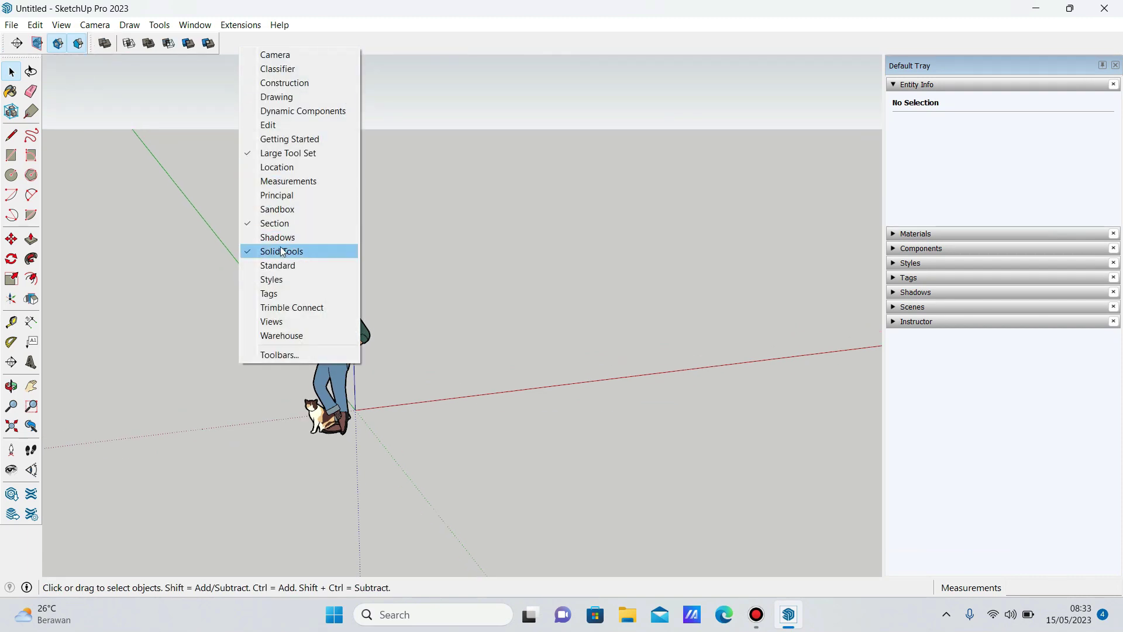
left_click(292, 323)
Dock the Views toolbar onto the top toolbar row and check the enabled toolbars.
left_click_drag(22, 48, 241, 46)
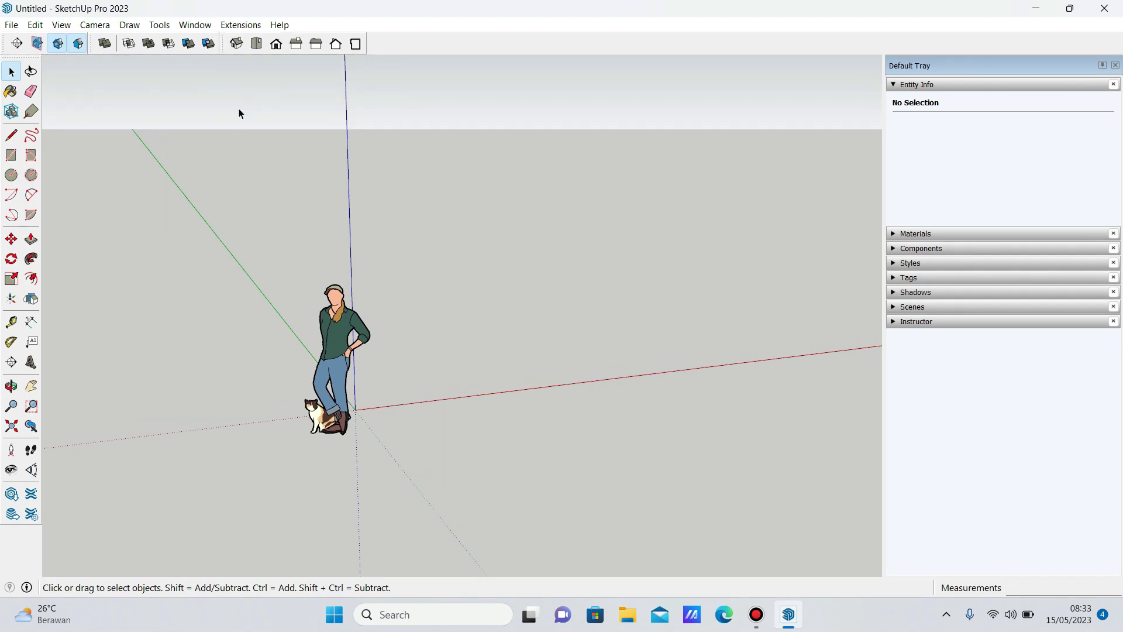
right_click(400, 49)
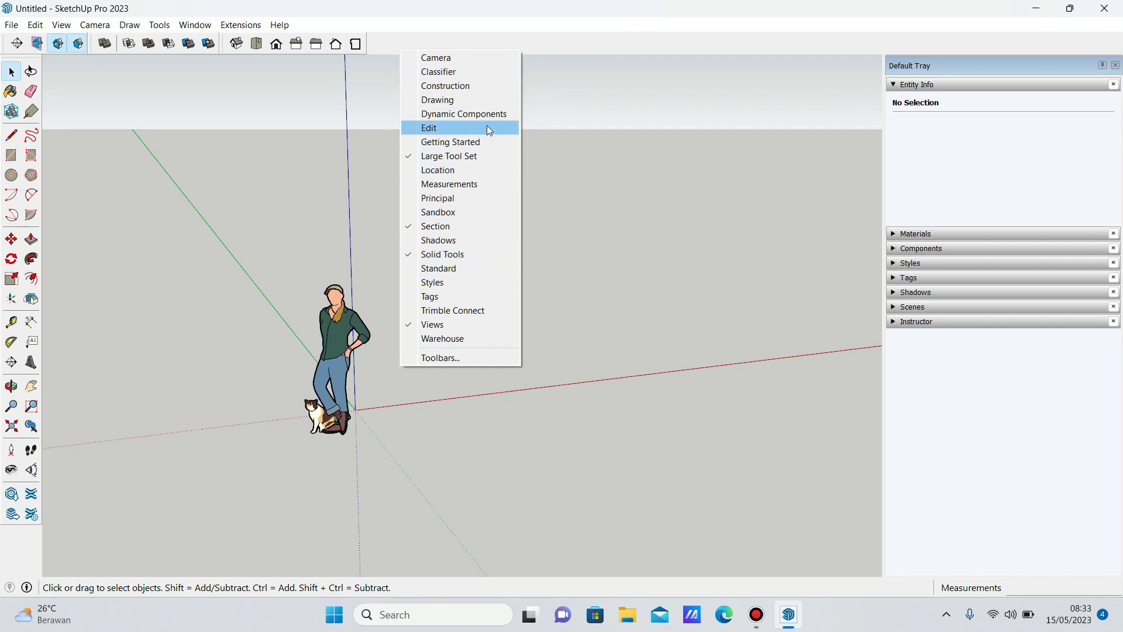
left_click(561, 135)
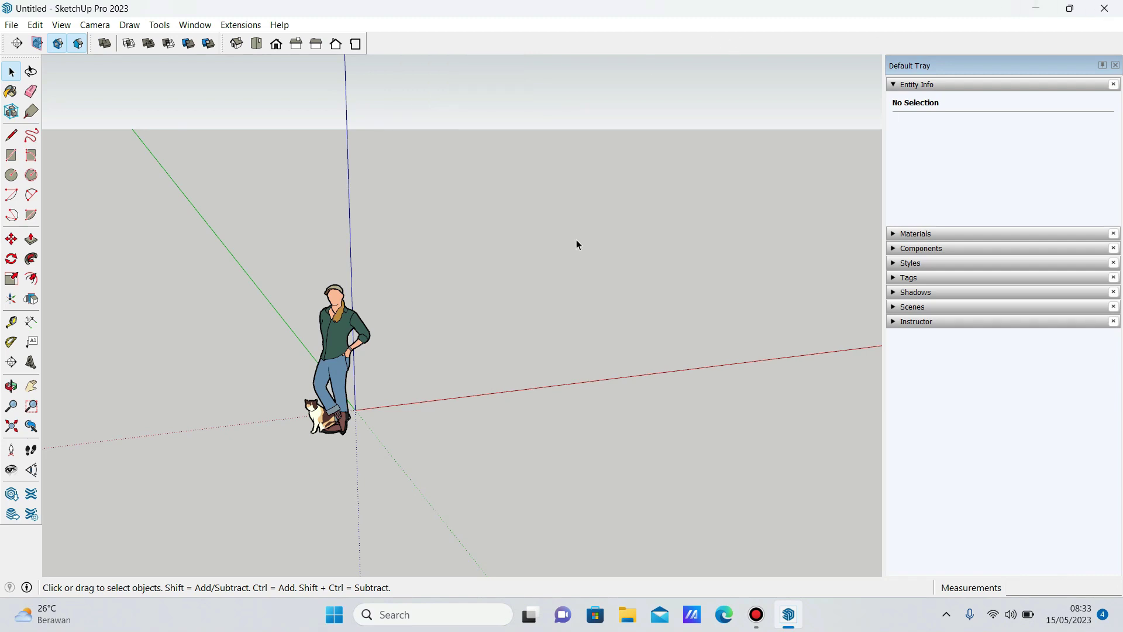
Draw a rectangle on the ground beside the figure.
key("r")
left_click(423, 295)
left_click(621, 301)
left_click_drag(621, 302, 527, 410)
key("space")
Select the rectangle with its edges and make it a group.
double_click(563, 286)
right_click(563, 290)
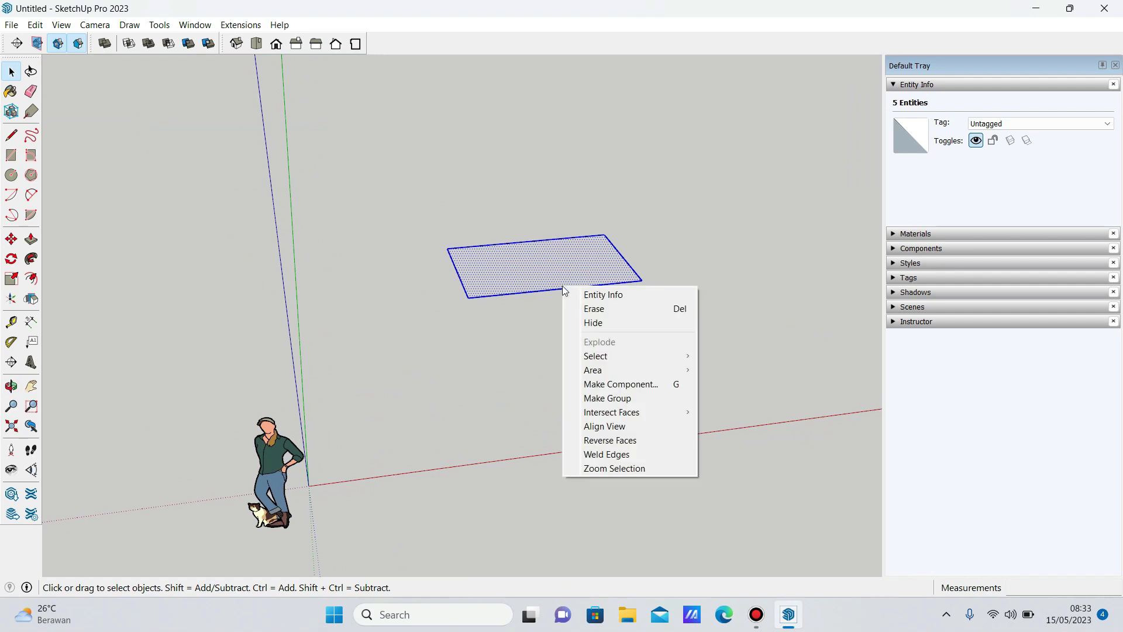
left_click(608, 396)
left_click(208, 24)
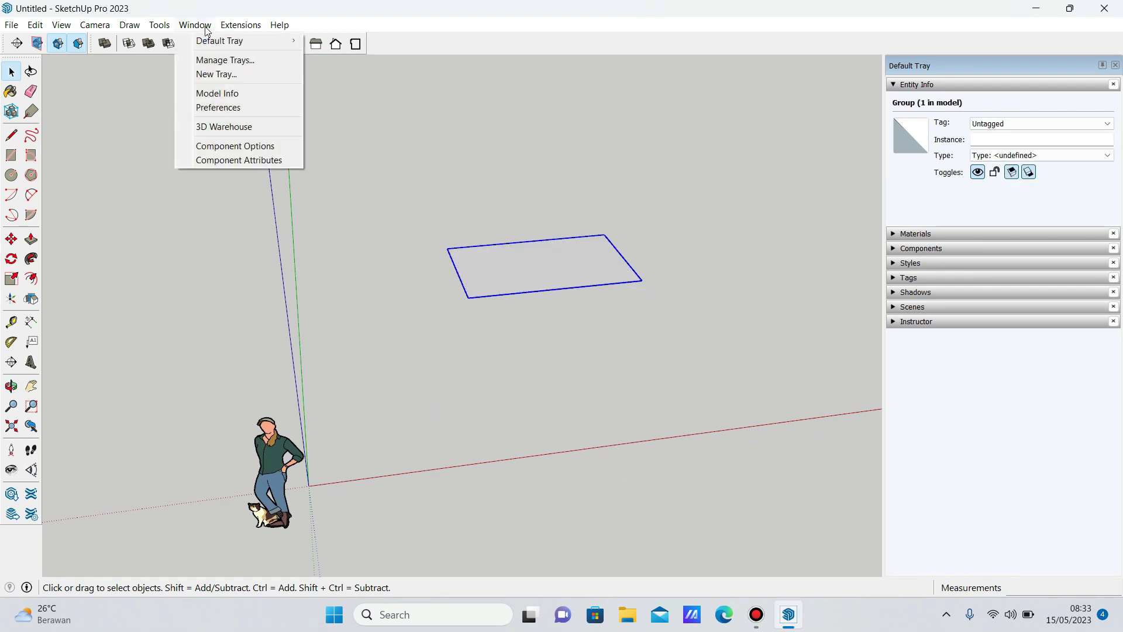
left_click(503, 254)
Inside the group, push/pull the rectangle up into a box.
double_click(517, 269)
key("p")
left_click(519, 217)
key("space")
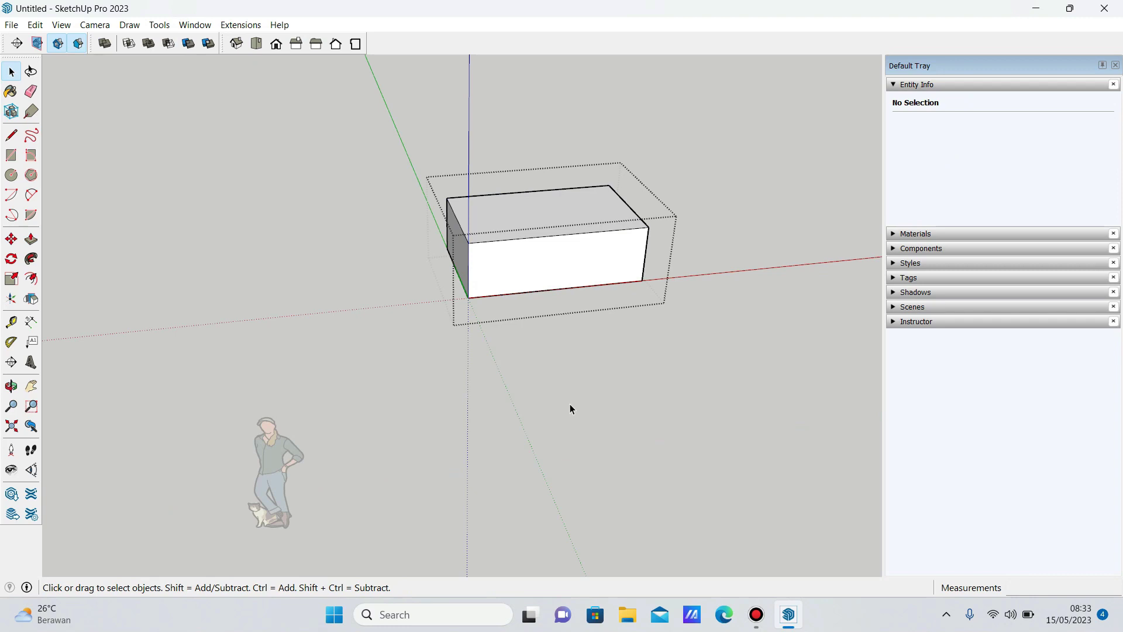
left_click(569, 404)
left_click(189, 28)
left_click(214, 105)
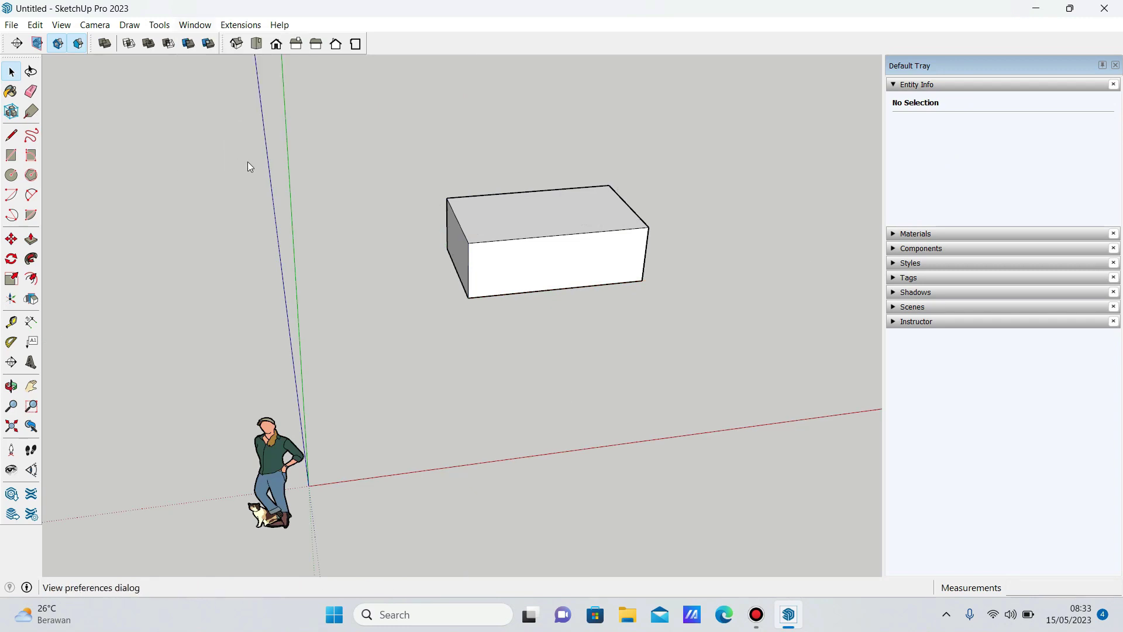
Assign G as the Make Group keyboard shortcut in Preferences > Shortcuts.
left_click(460, 290)
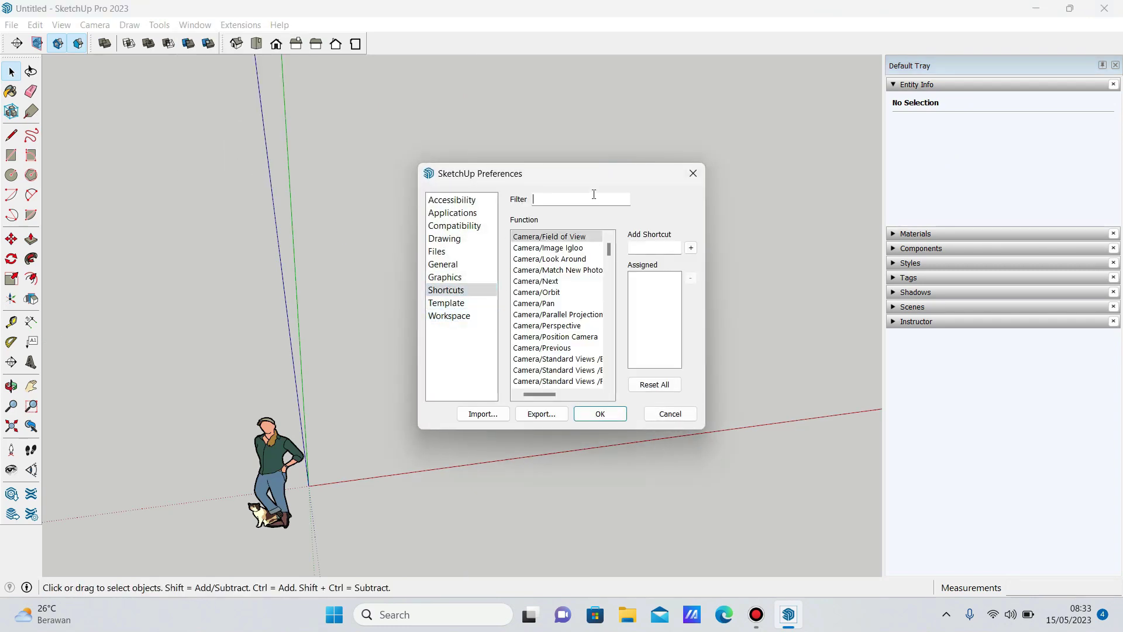
type("gr")
left_click(577, 247)
left_click(651, 250)
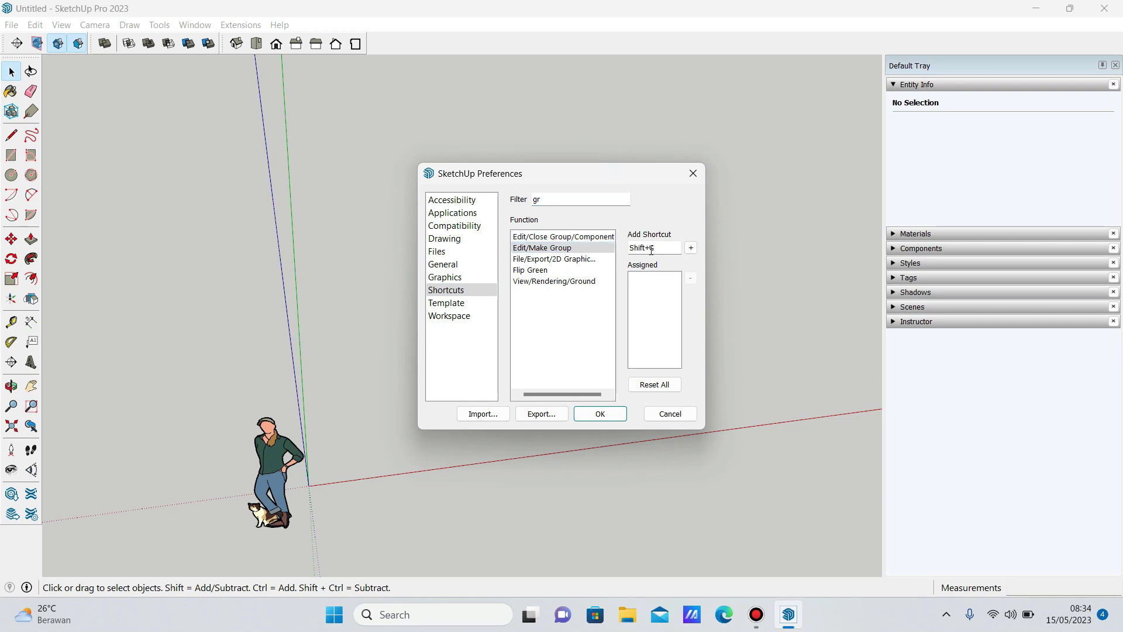
key("g")
left_click(690, 248)
left_click(587, 328)
Check the group and Make Component shortcuts, then save the shortcut changes.
left_click(550, 238)
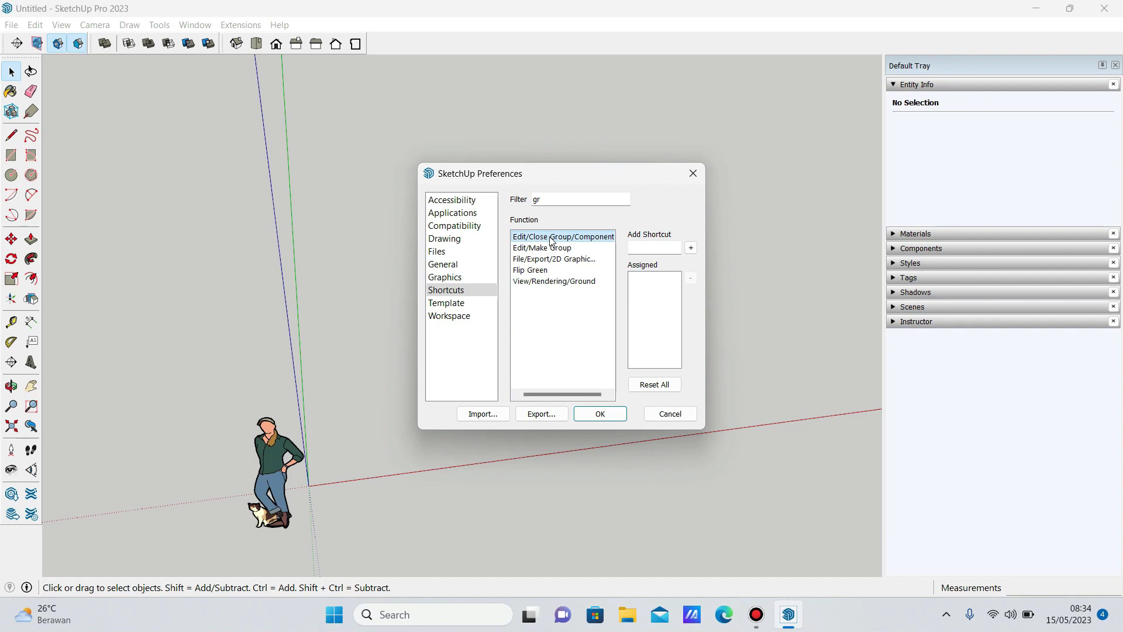
type("com")
left_click(549, 248)
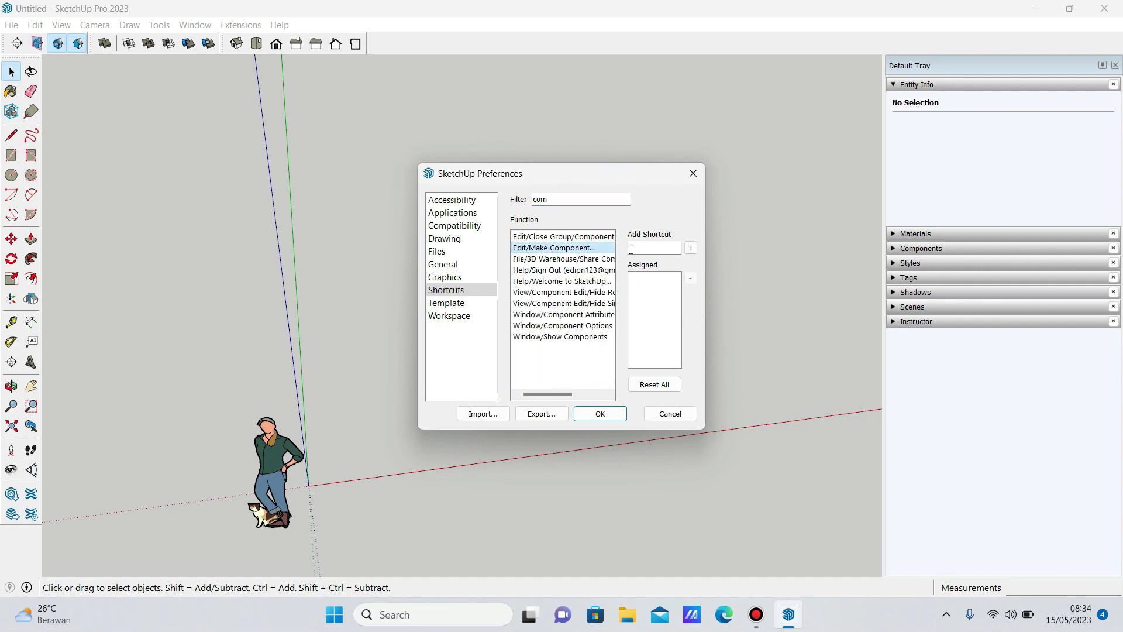
left_click(619, 413)
Explode the box group from its context menu, then undo it.
left_click(521, 273)
right_click(522, 271)
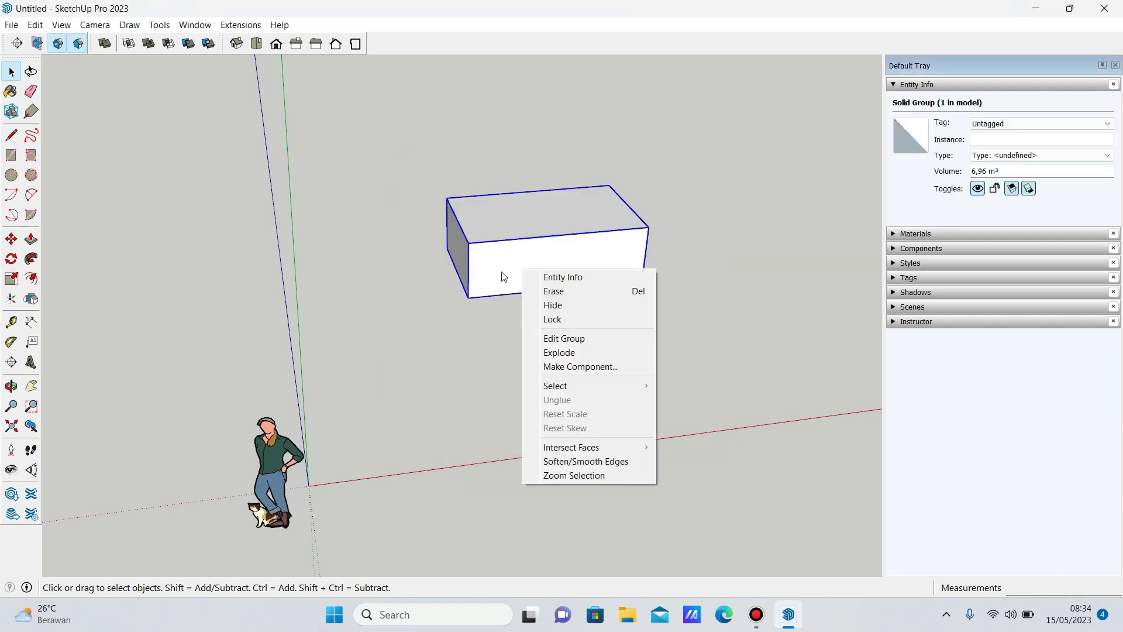
left_click(561, 352)
key("ctrl+z")
left_click(539, 382)
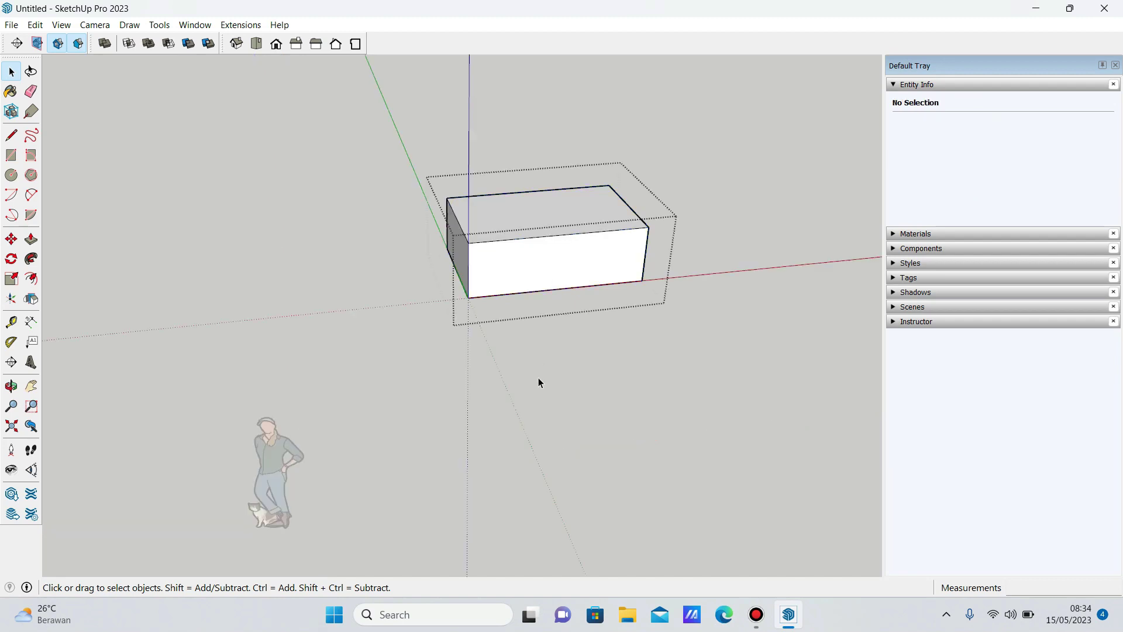
left_click(535, 283)
Filter the shortcuts by 'exp' and assign X to Edit/Item/Explode.
left_click(195, 25)
left_click(202, 105)
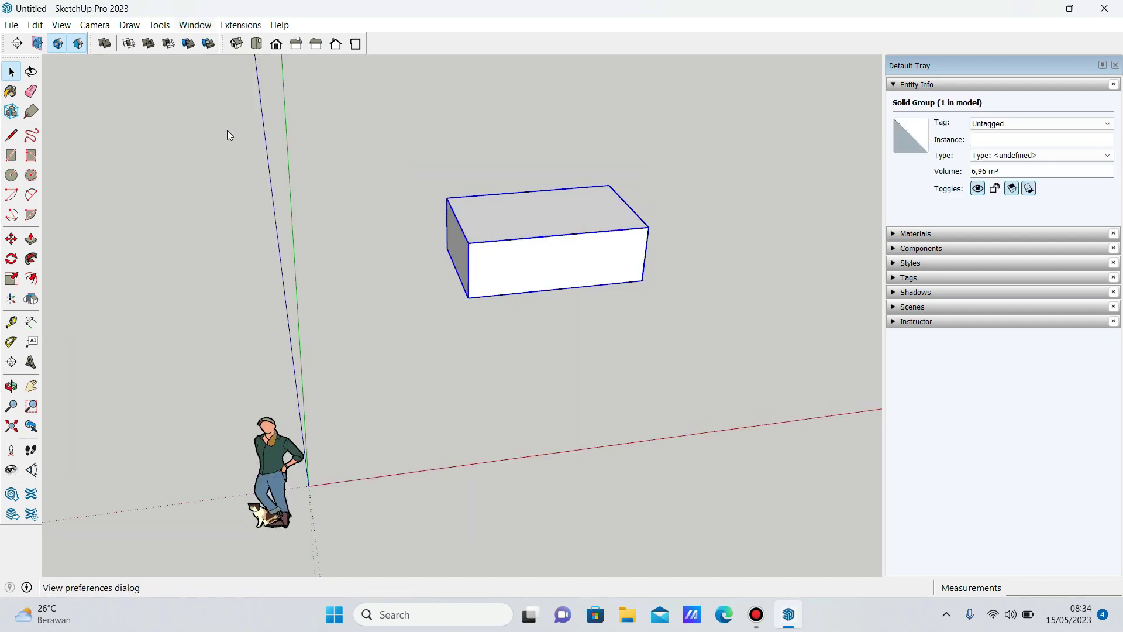
left_click(566, 203)
type("exp")
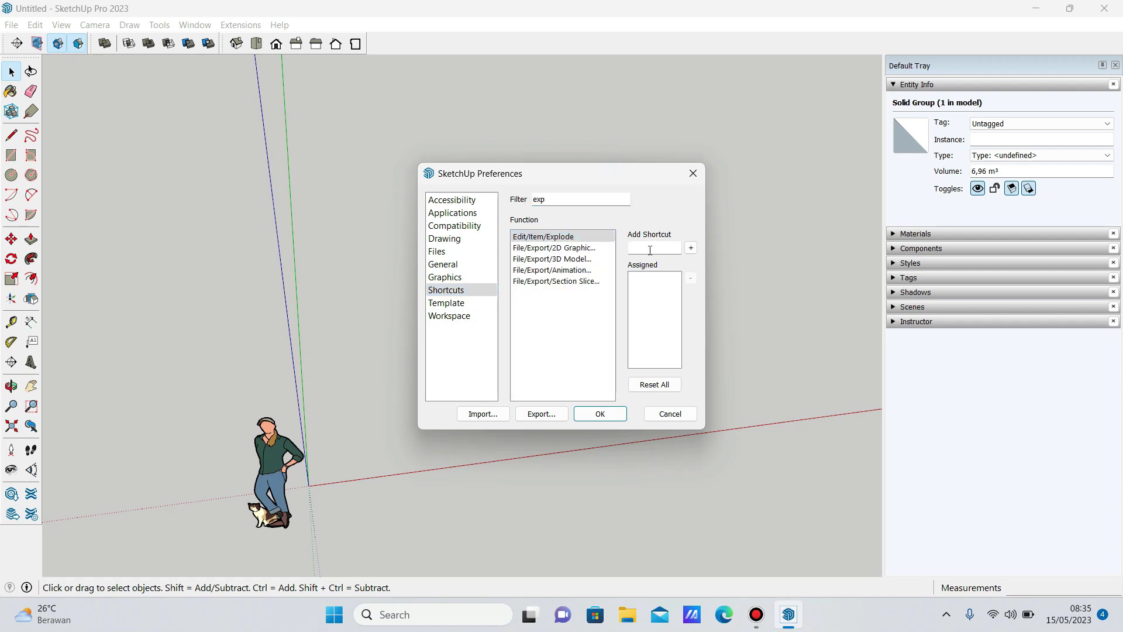
left_click(618, 412)
Explode the box group with the keyboard, undo, and select the box's connected geometry.
key("ctrl+e")
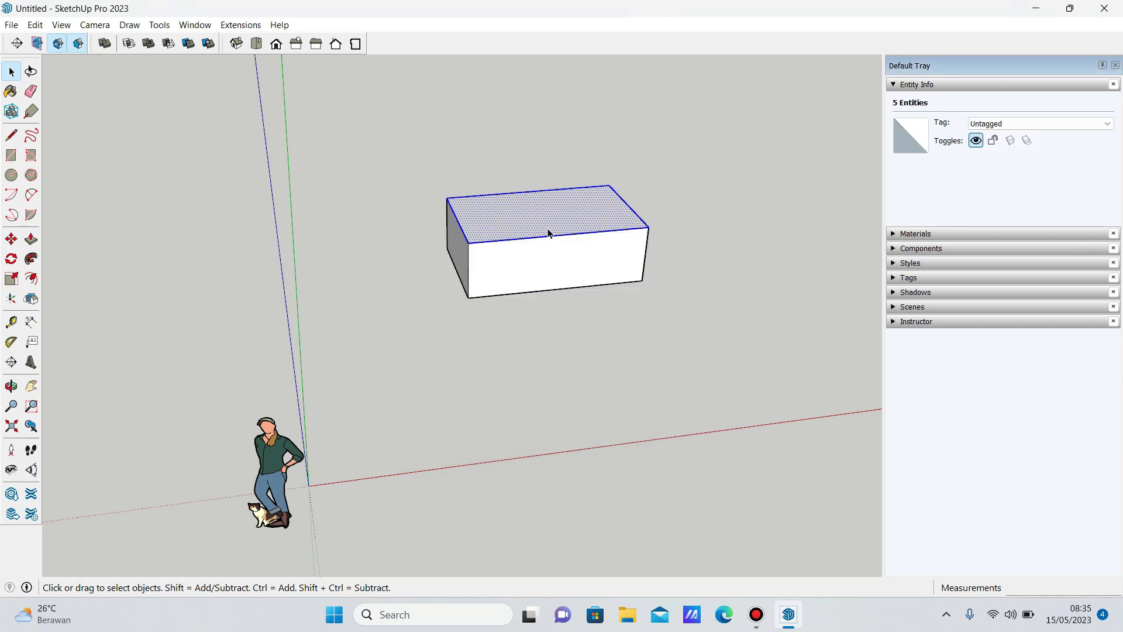
key("ctrl+z")
double_click(547, 233)
key("Escape")
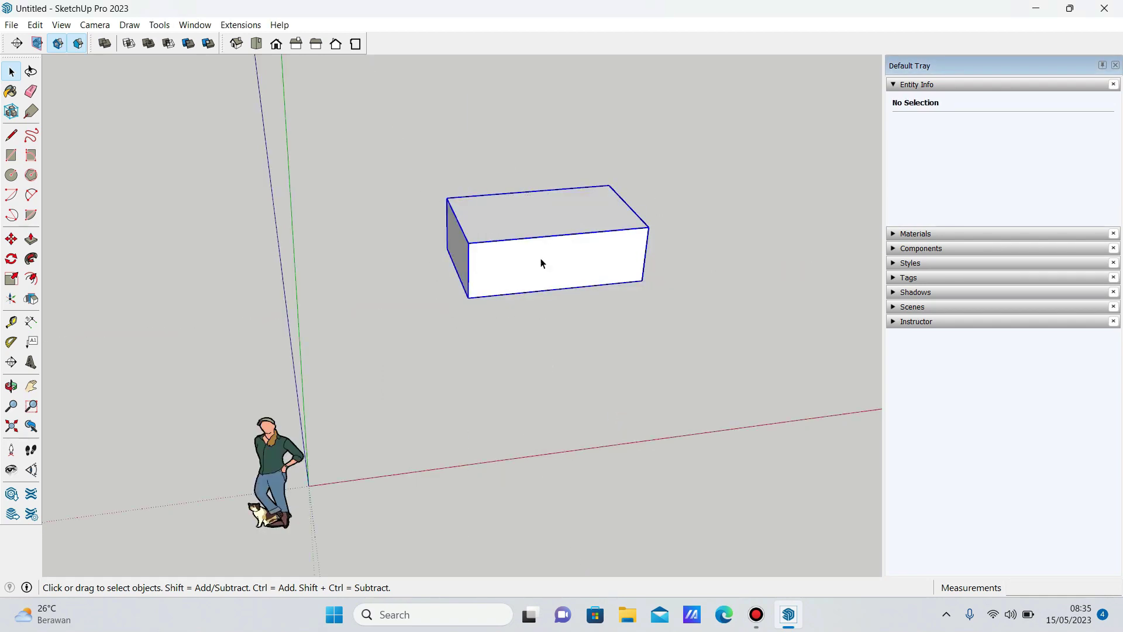
triple_click(541, 261)
left_click(509, 387)
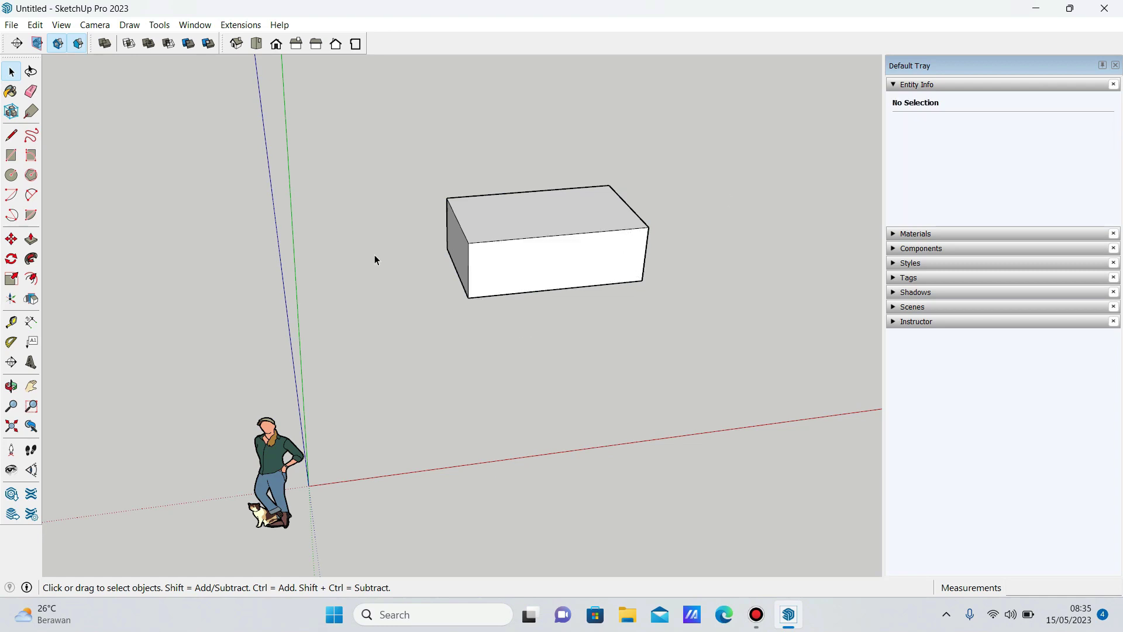
Select every face and edge of the loose box and group it with Ctrl+G.
left_click(202, 26)
left_click(20, 432)
left_click(31, 298)
key("space")
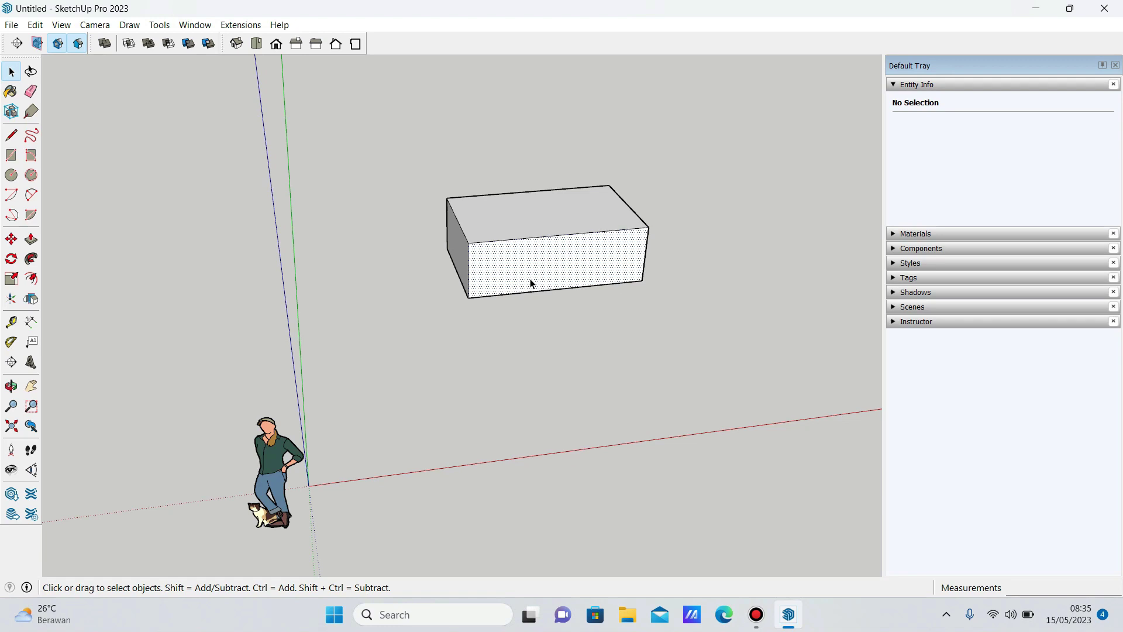
triple_click(531, 283)
key("ctrl+g")
Flip the grouped box across its green, red and blue planes, then flip it back to its original position.
left_click(31, 299)
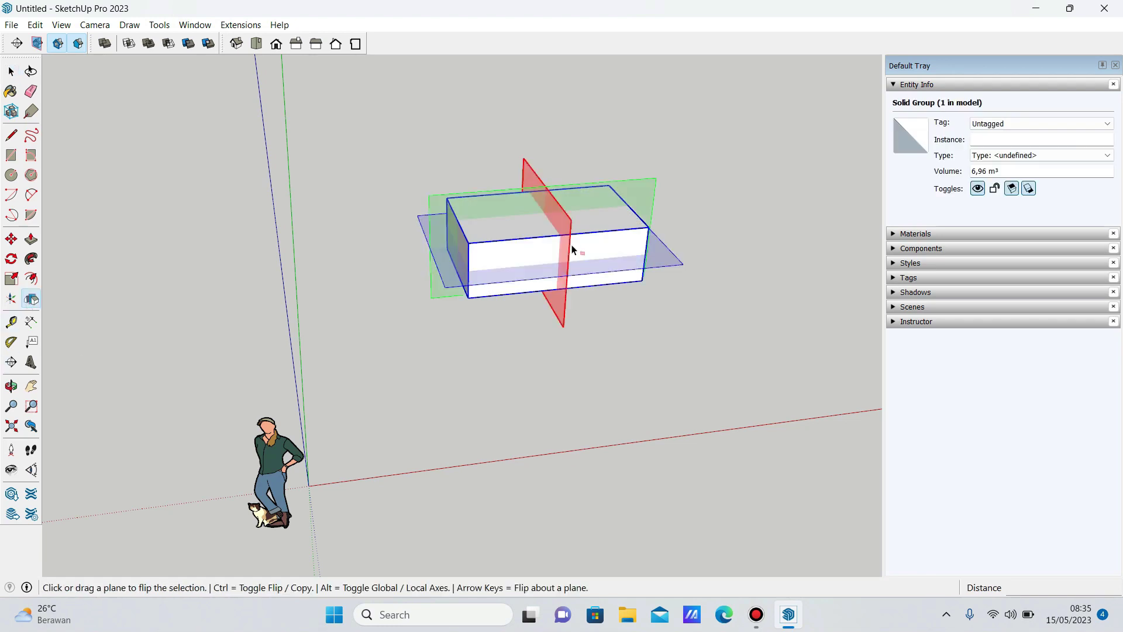
left_click(525, 239)
left_click(441, 200)
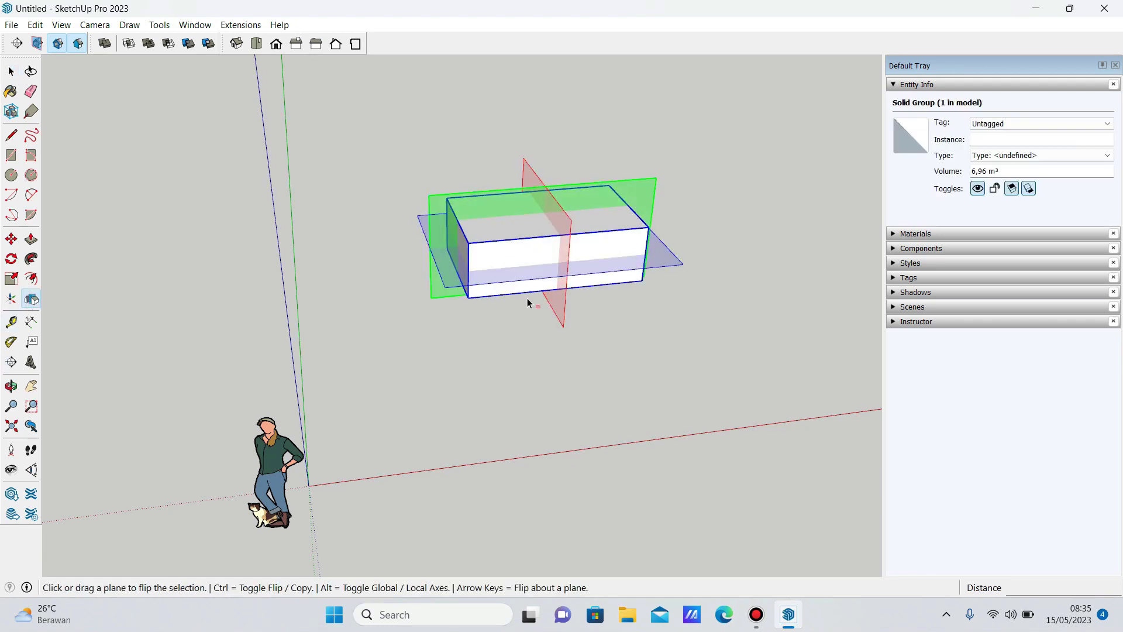
left_click(575, 285)
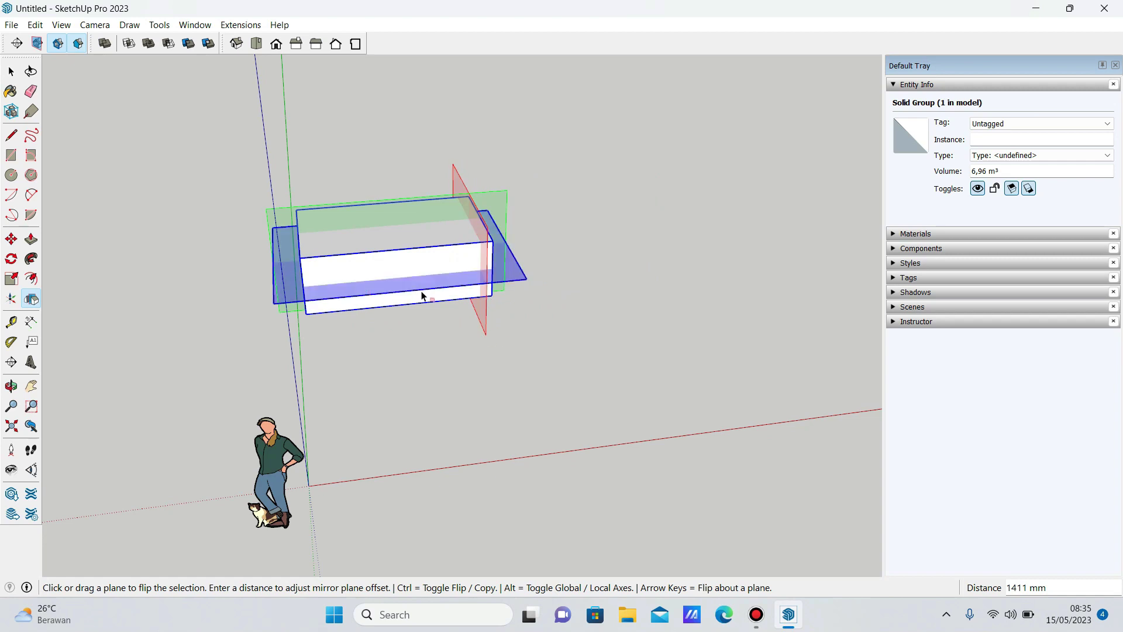
left_click(489, 288)
left_click_drag(488, 289, 438, 155)
scroll(436, 147, "down", 2)
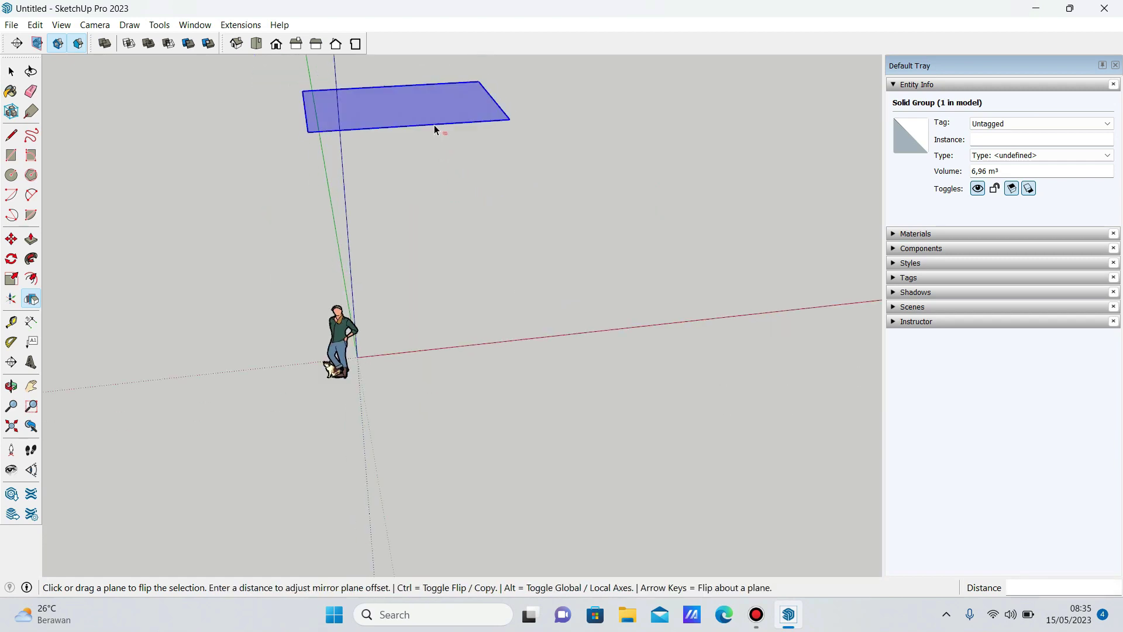
left_click(434, 125)
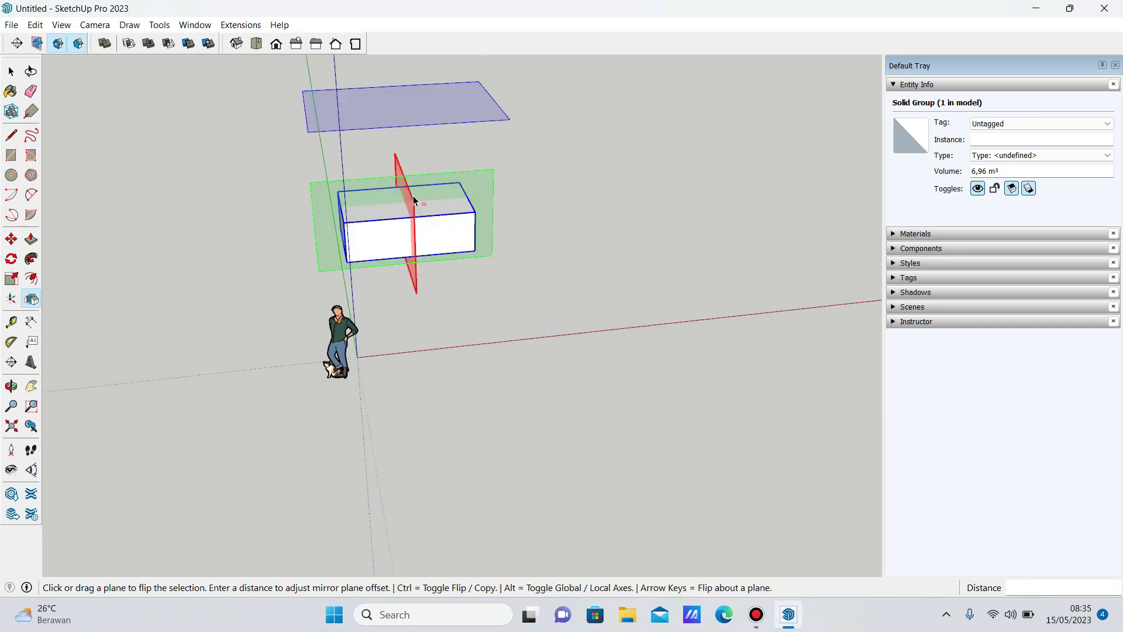
Place a mirrored copy of the box to the right about its red plane, then orbit to show both boxes.
left_click_drag(420, 223, 545, 211)
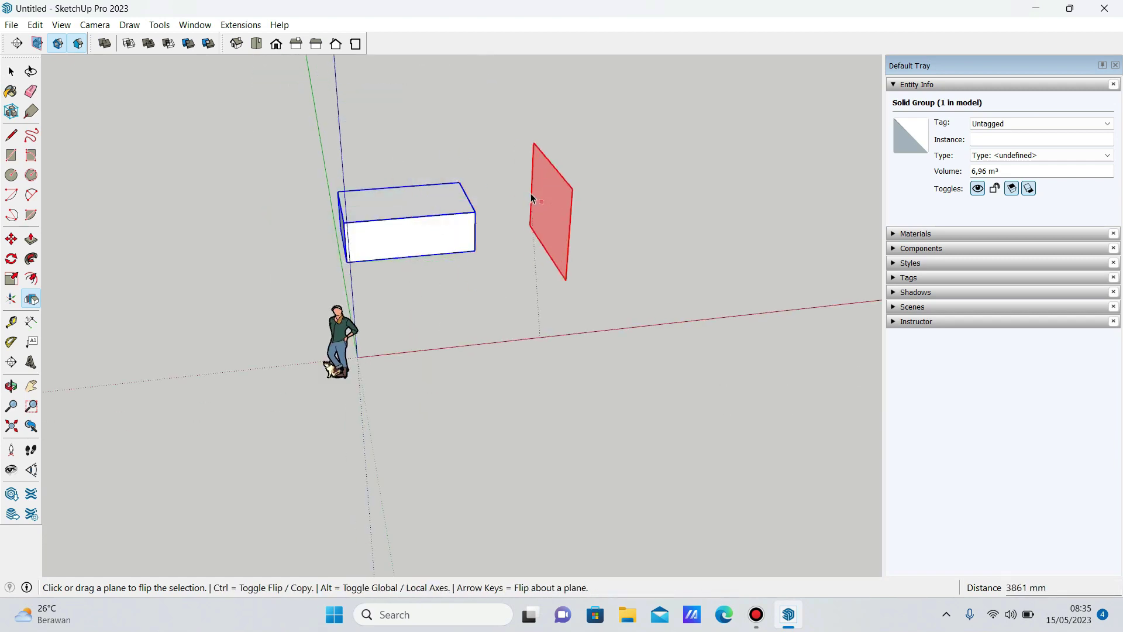
left_click(568, 221, "ctrl")
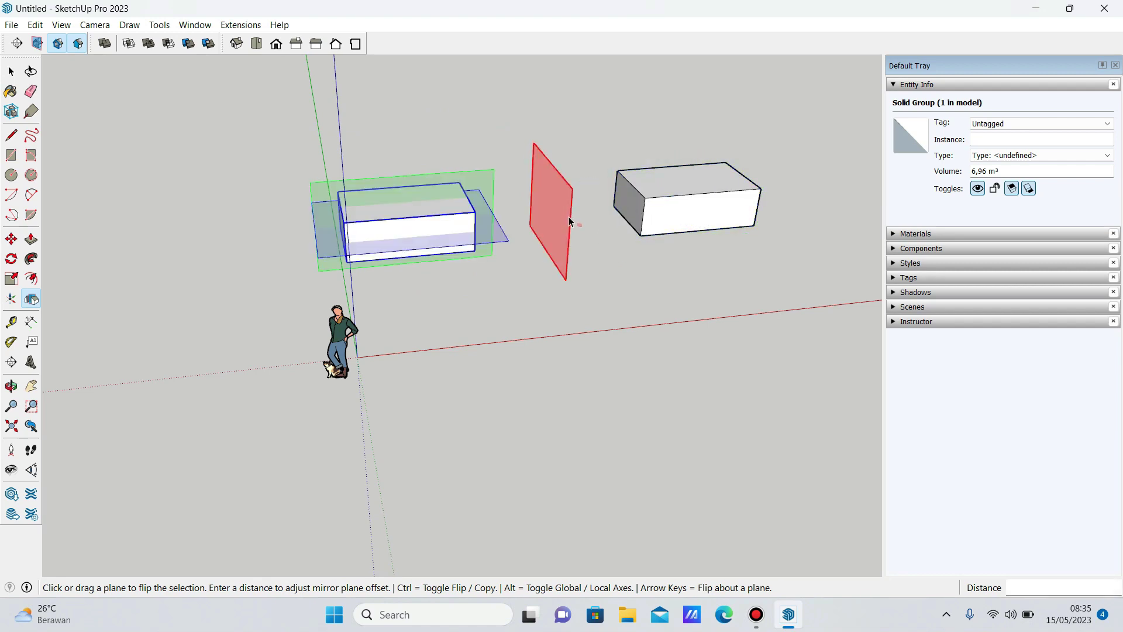
key("space")
left_click(589, 323)
left_click_drag(589, 324, 514, 308)
left_click(445, 236)
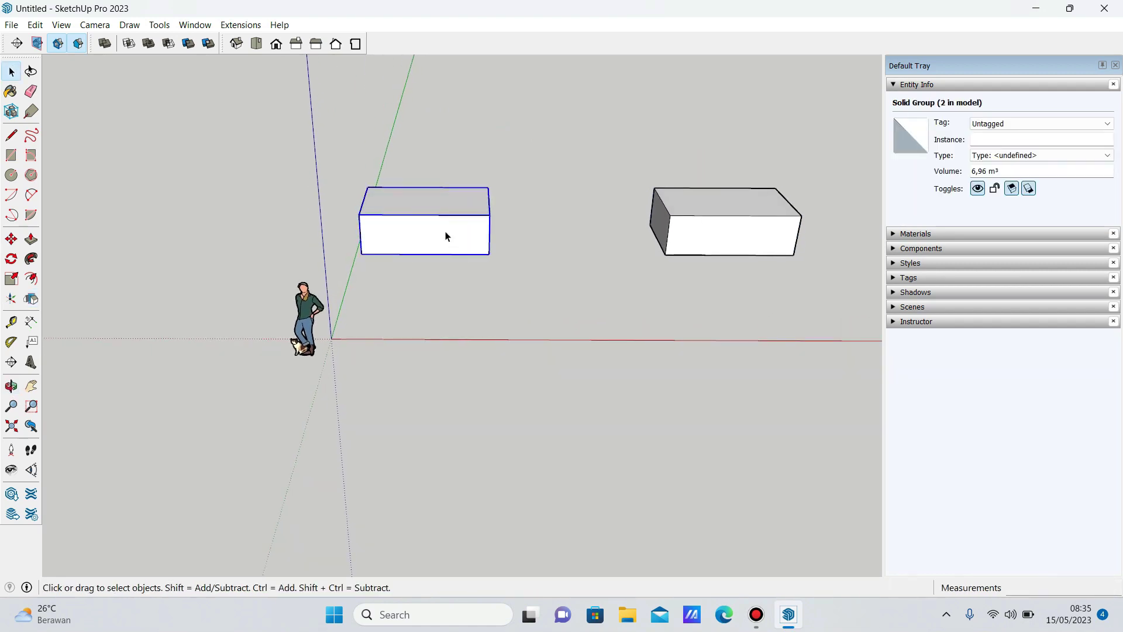
left_click(463, 325)
left_click(195, 24)
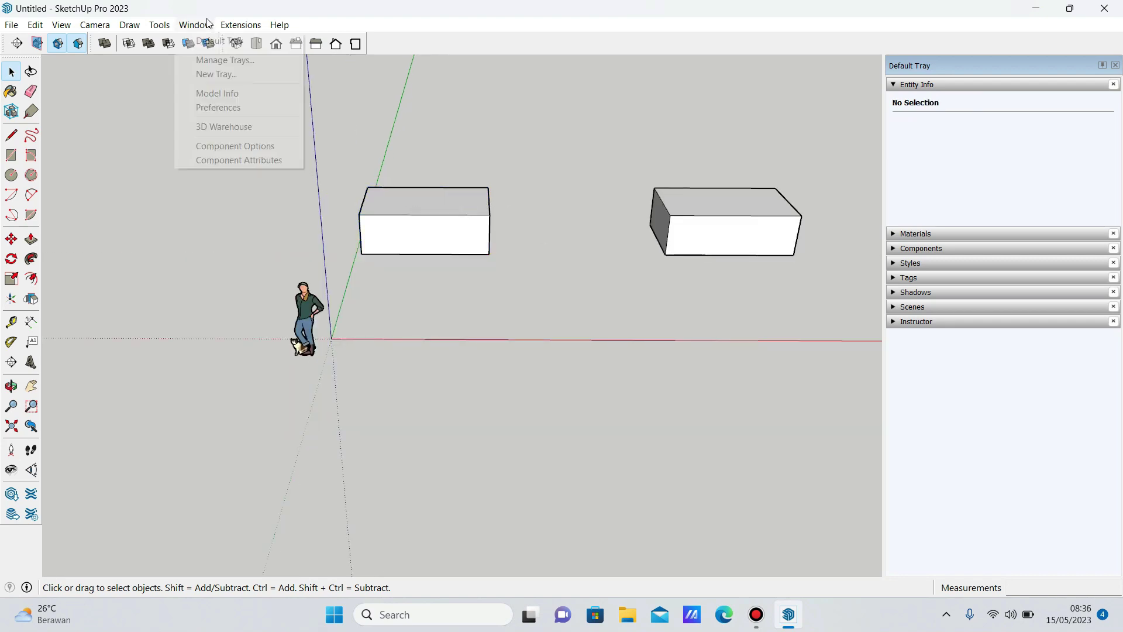
Assign the Shift+F keyboard shortcut to the Tools/Flip command in Preferences.
left_click(222, 110)
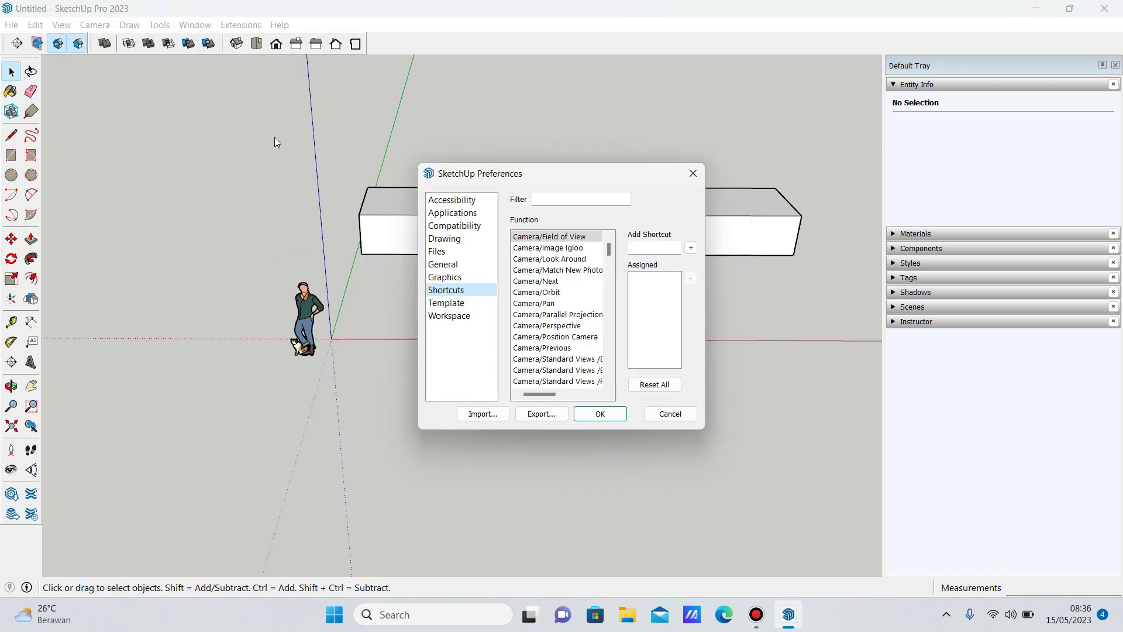
type("fl")
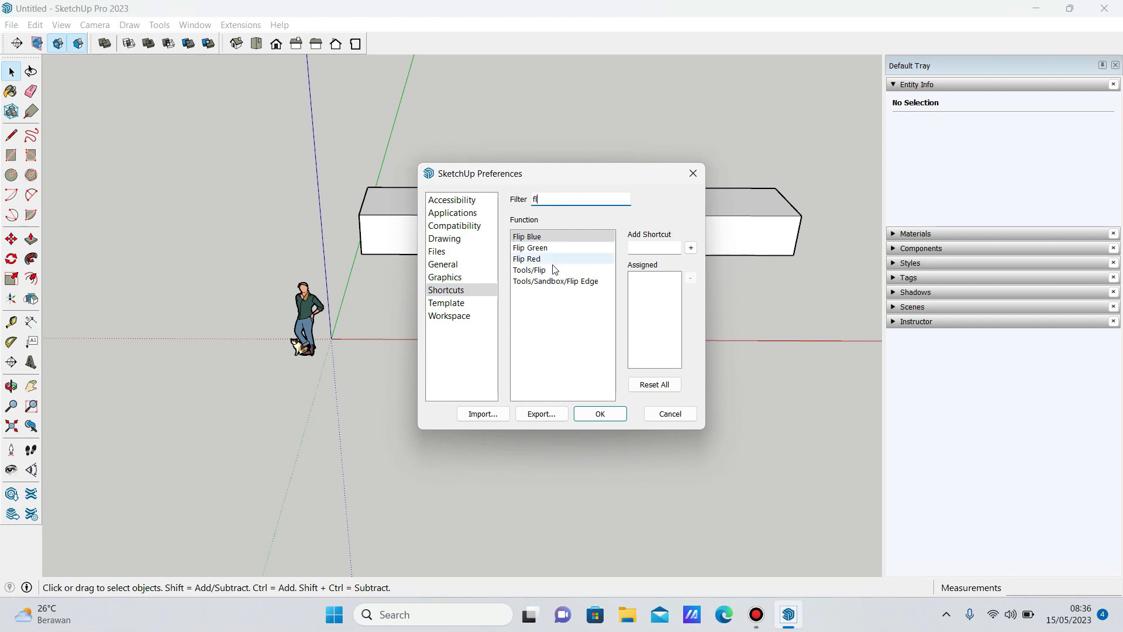
left_click(553, 271)
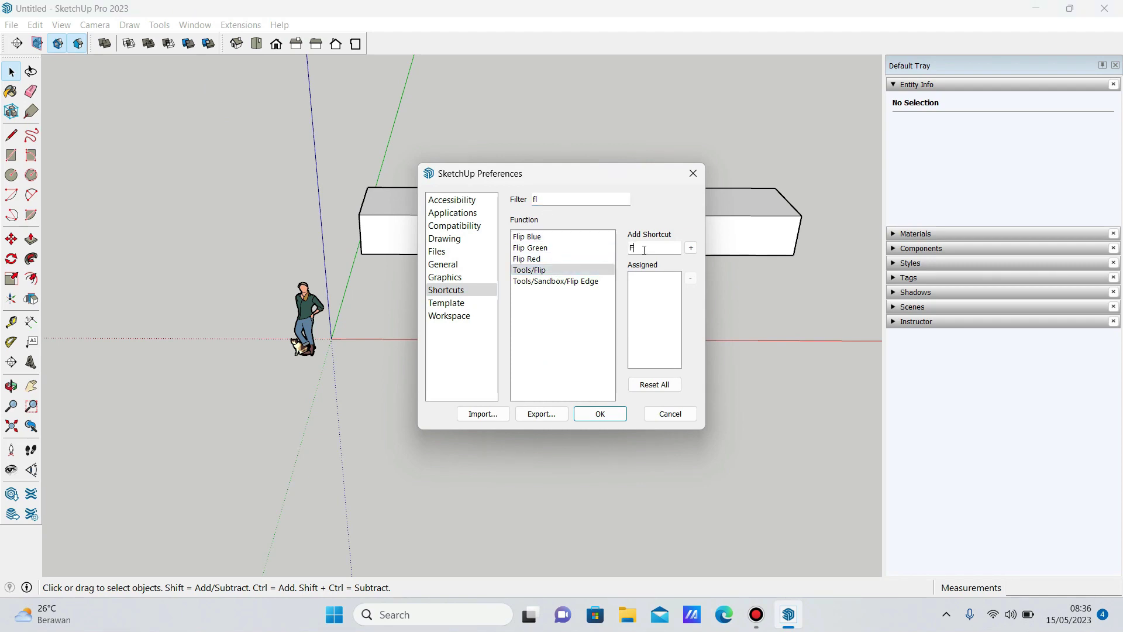
left_click(691, 248)
left_click(599, 416)
Use Shift+F to mirror a copy of the right box leftward about its red plane.
key("shift+f")
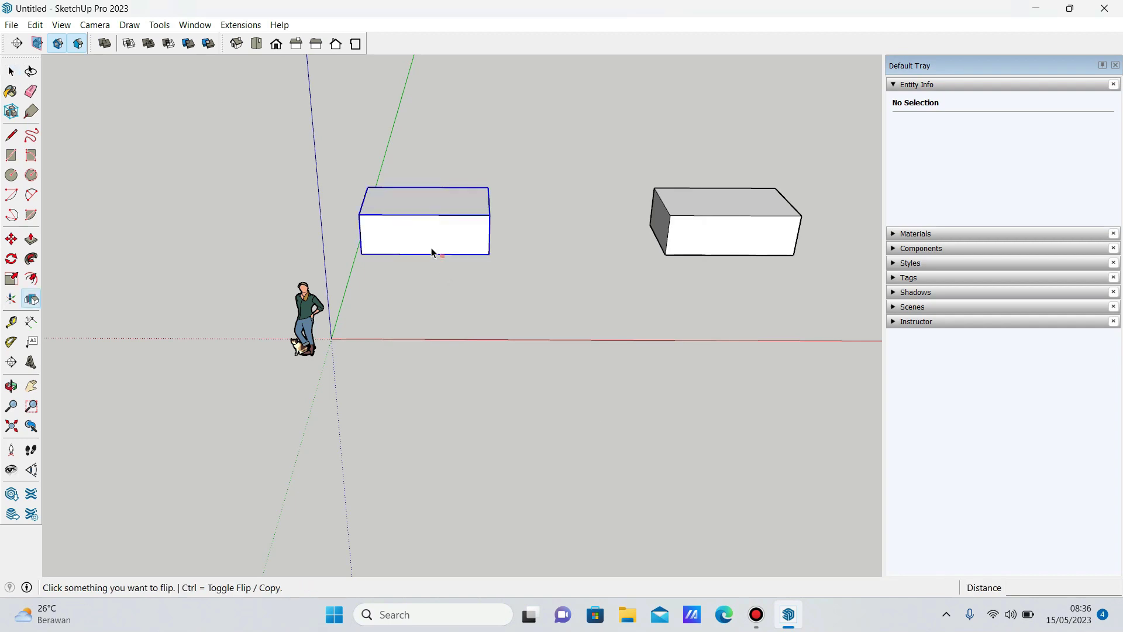
left_click(432, 252)
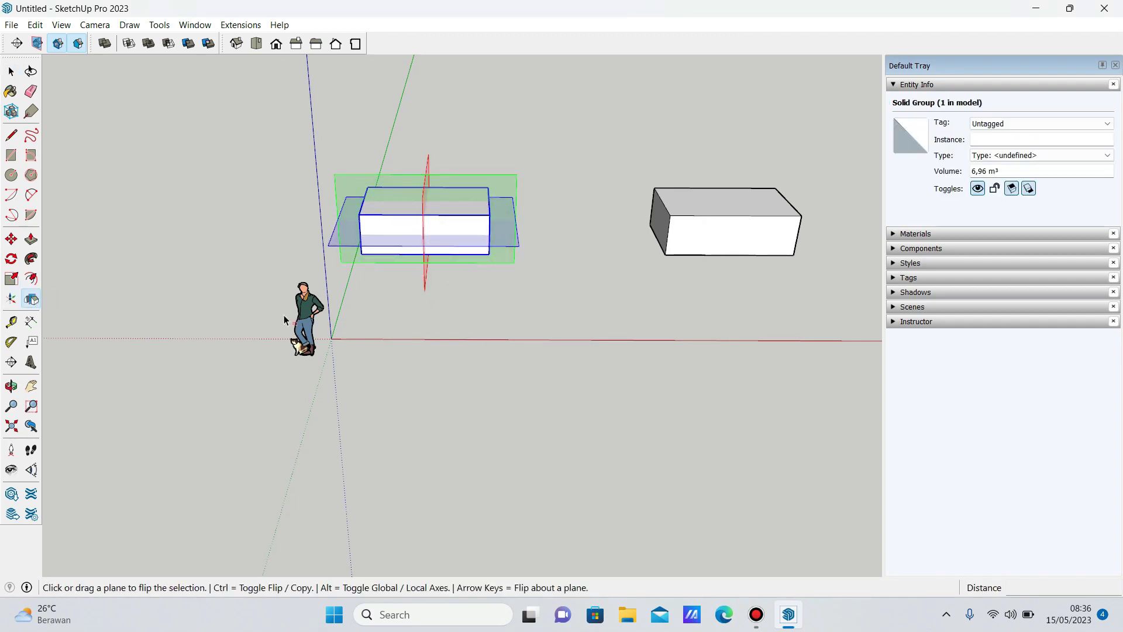
key("Escape")
left_click(707, 242)
key("shift+f")
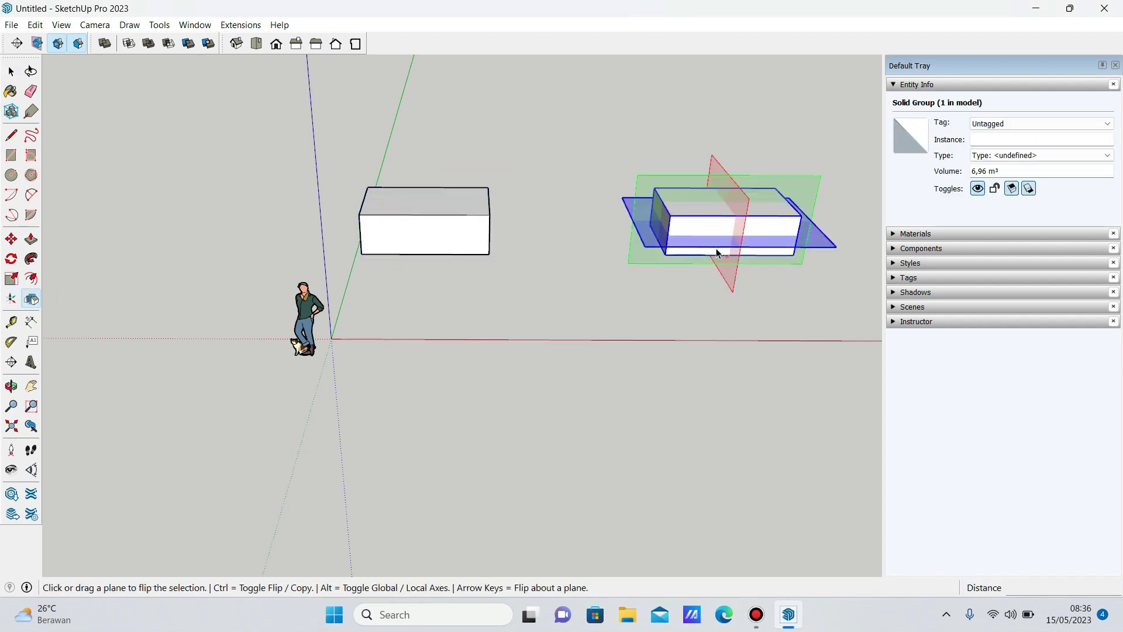
left_click_drag(737, 217, 728, 247)
key("ctrl")
key("space")
Select the new middle box and pan the view to frame all three boxes.
left_click(618, 258)
left_click(585, 239)
left_click_drag(532, 319, 387, 363)
scroll(387, 363, "down", 2)
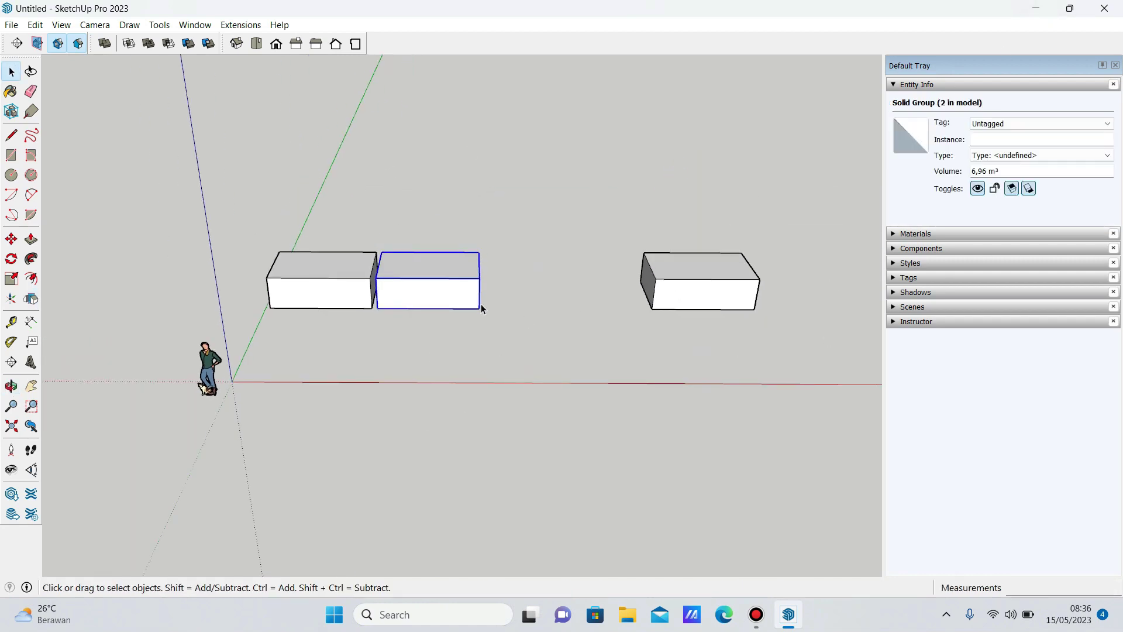
left_click(31, 362)
Place 3D text 'ok trimakasih semoga bermanfaat' on the right box's front face, then close the window.
type("ok trimakasih")
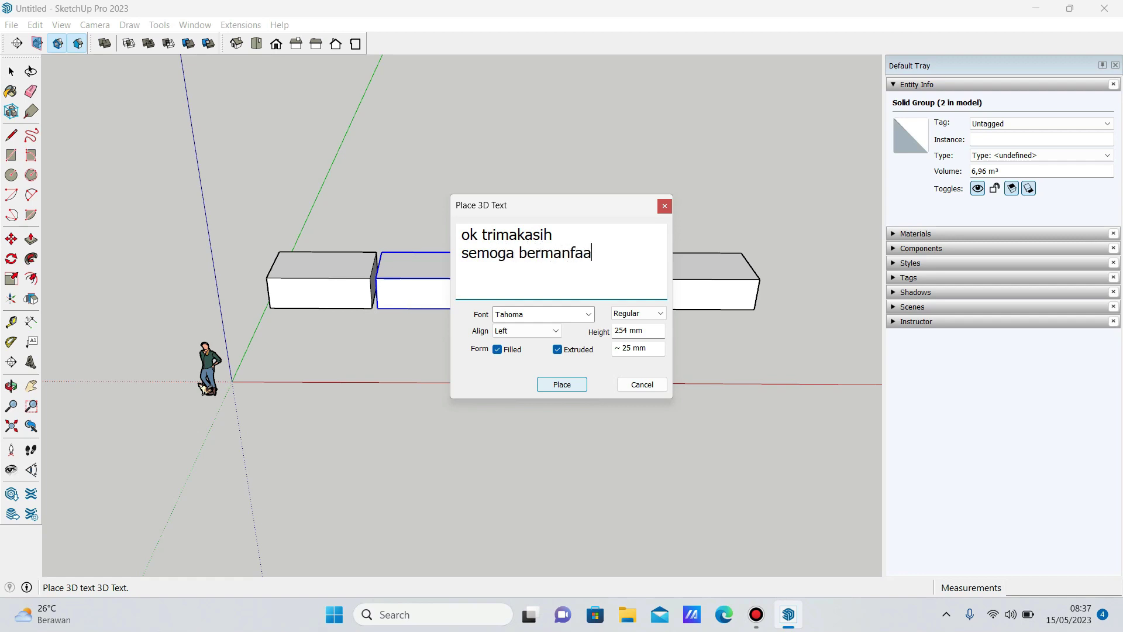
left_click(561, 385)
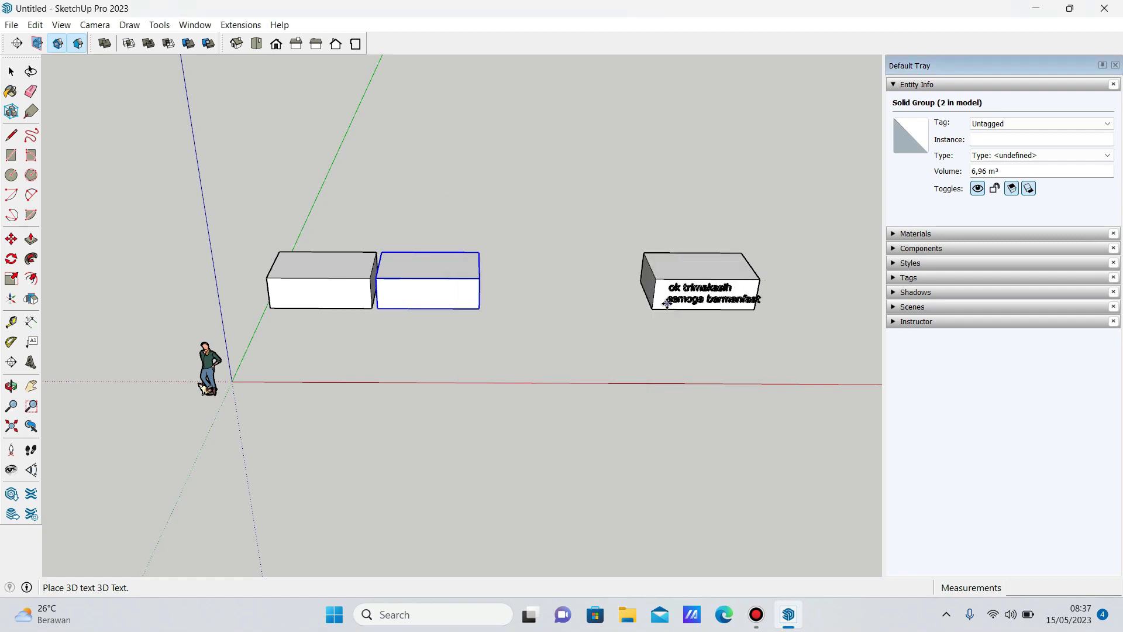
left_click(667, 302)
left_click(1105, 8)
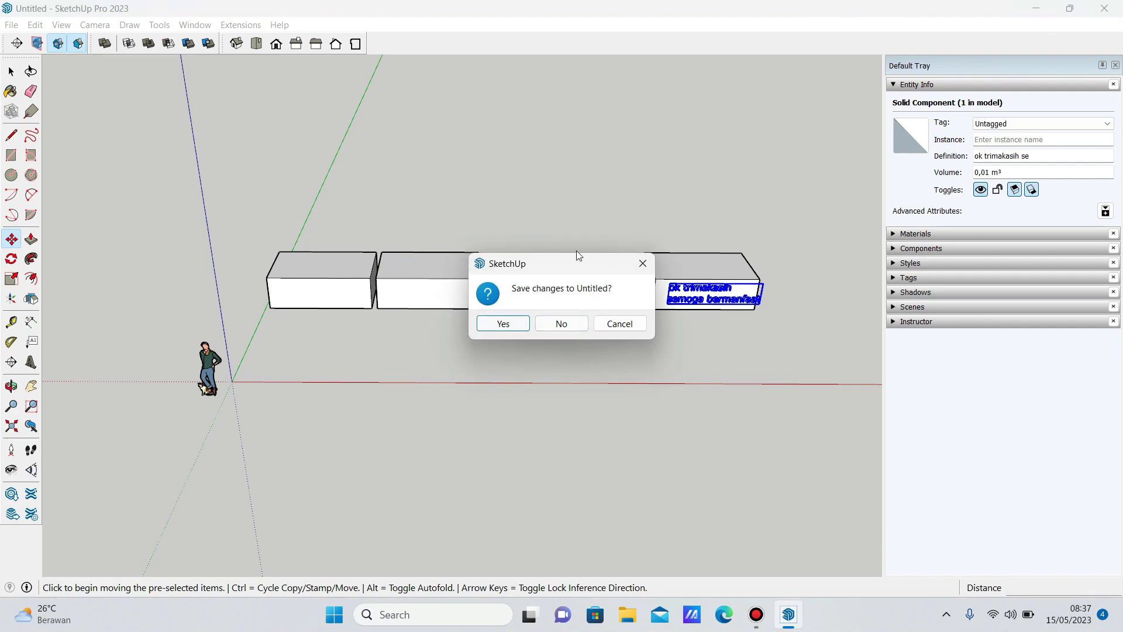